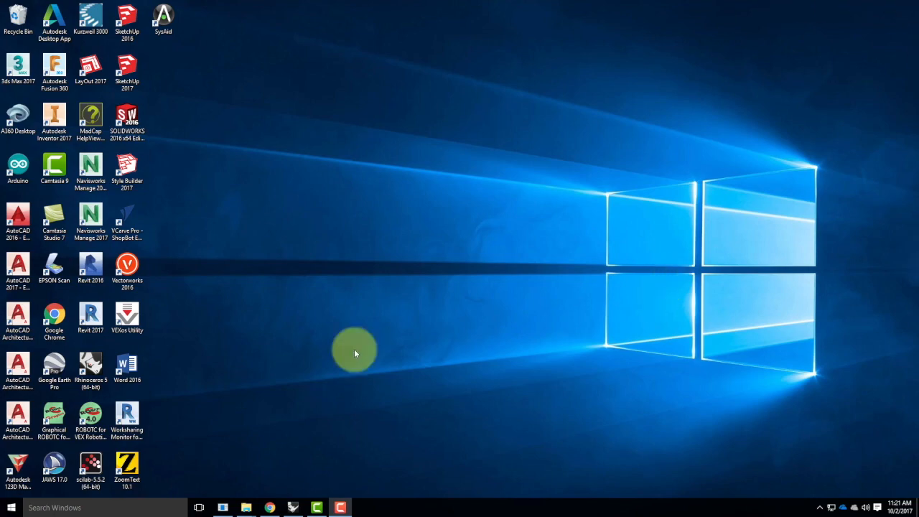
# Switch to Rhinoceros and create a solid box from 0,0 with a 100' by 200' base and a height of 600'
pyautogui.click(294, 505)
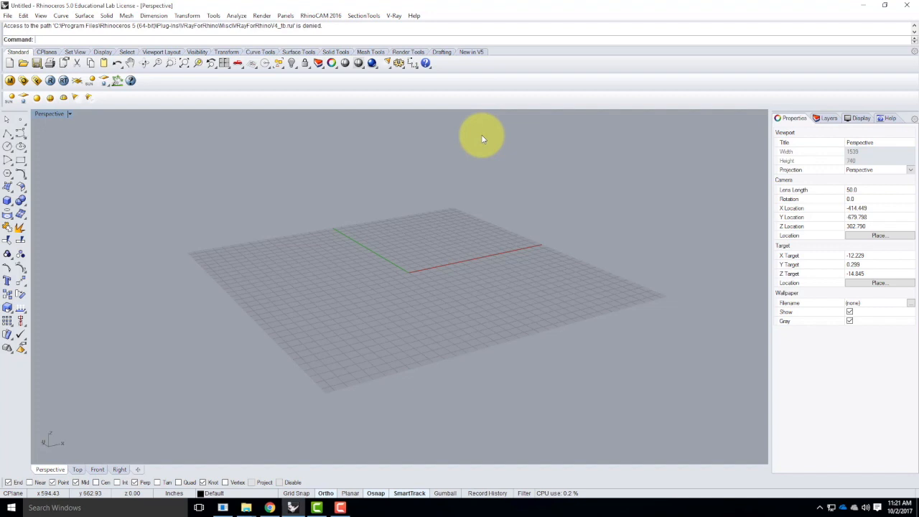
pyautogui.click(7, 202)
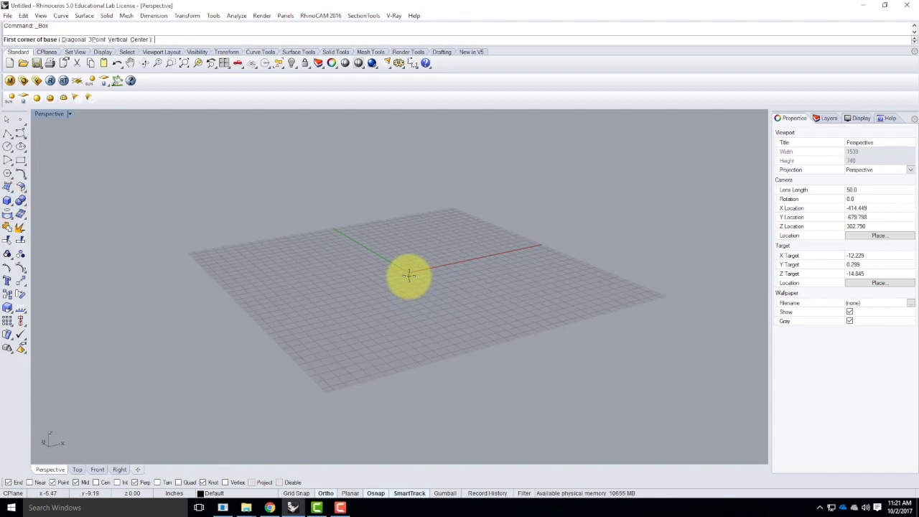
pyautogui.write('0,0')
pyautogui.press('Return')
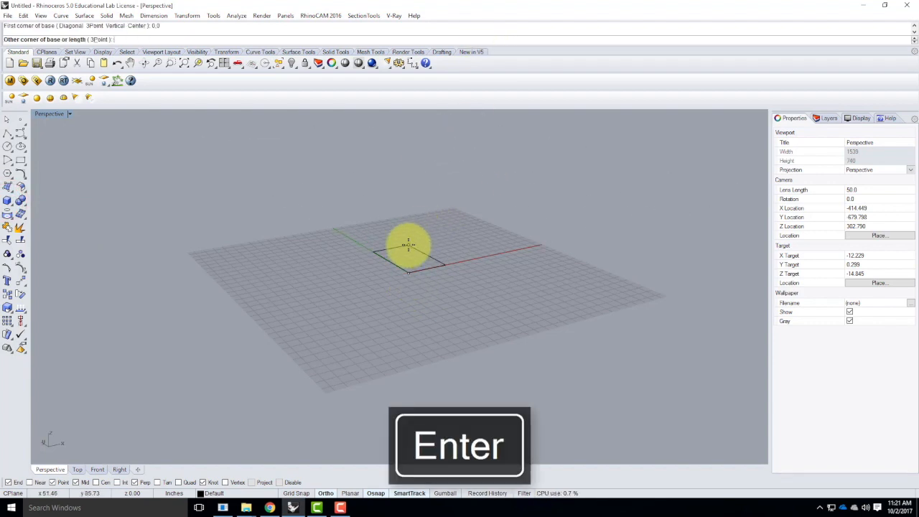
pyautogui.write('@1000,200')
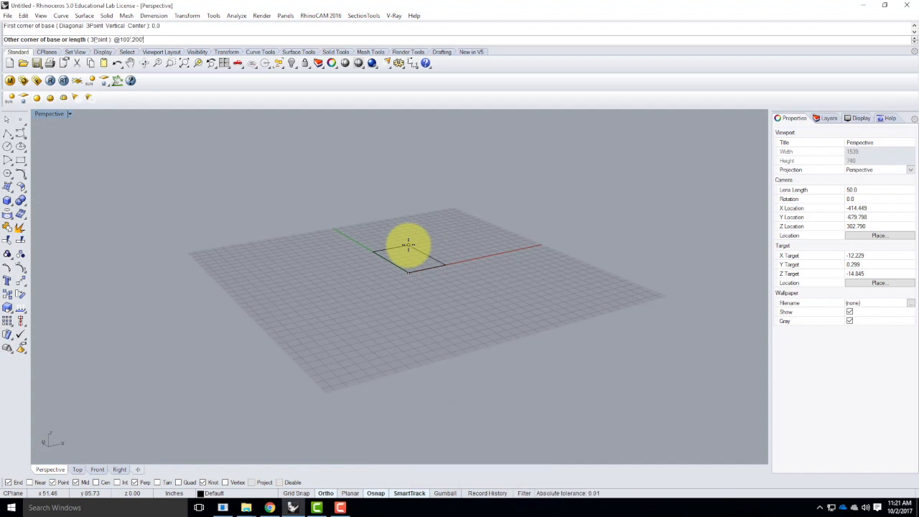
pyautogui.press('Return')
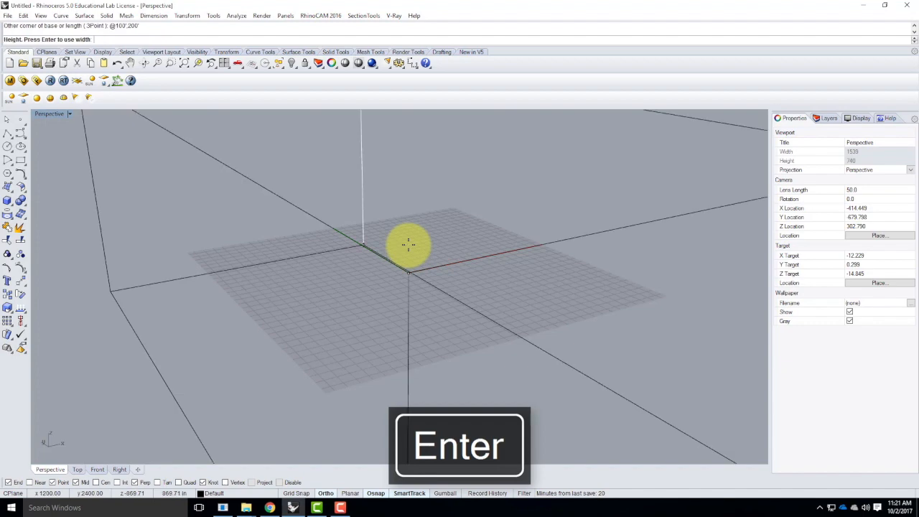
pyautogui.scroll(-15, 470, 242)
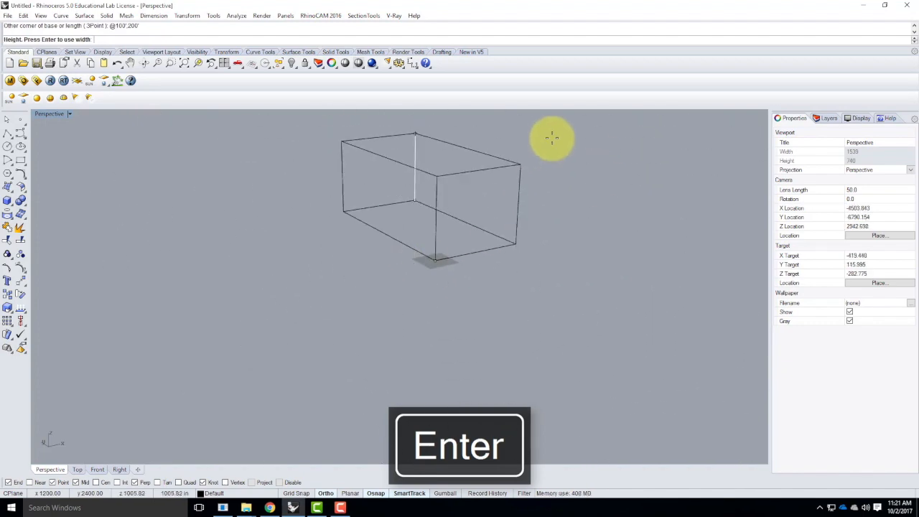
pyautogui.write("00'")
pyautogui.press('Return')
# Fit the Perspective view to the new box and clear the selection
pyautogui.scroll(-6, 226, 285)
pyautogui.scroll(-4, 222, 291)
pyautogui.click(299, 205)
pyautogui.write('z')
pyautogui.press('Return')
pyautogui.write('s')
pyautogui.press('Return')
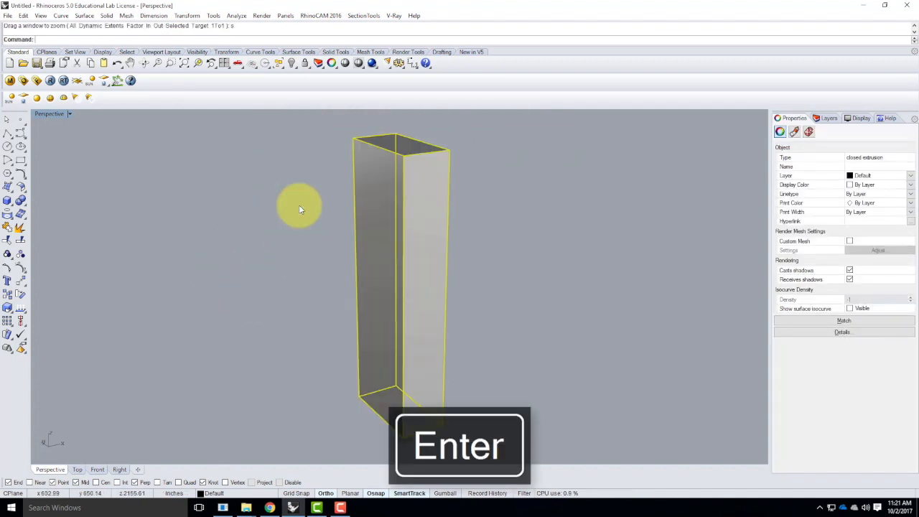
pyautogui.click(299, 205)
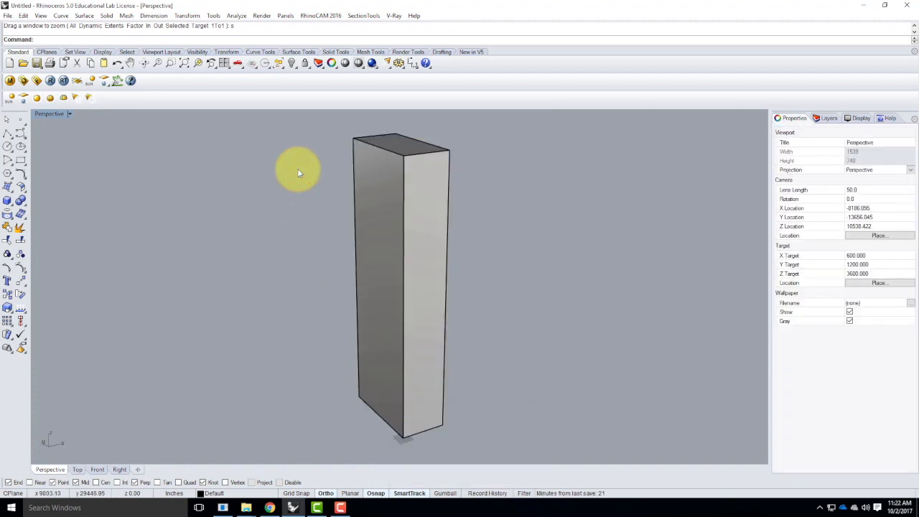
# Draw a 100' by 200' rectangle on the ground plane beside the tower box
pyautogui.scroll(-2, 292, 298)
pyautogui.scroll(2, 350, 319)
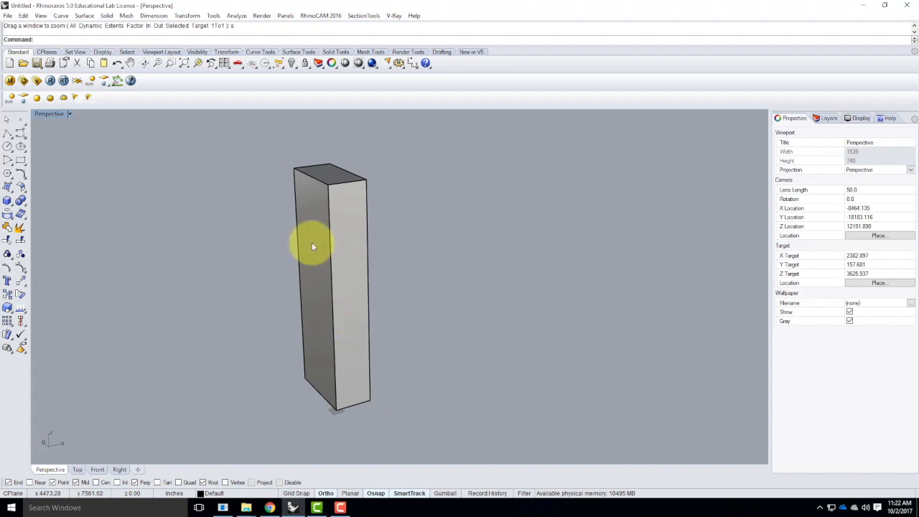
pyautogui.scroll(-3, 264, 319)
pyautogui.moveTo(458, 332); pyautogui.dragTo(361, 302, button='right')
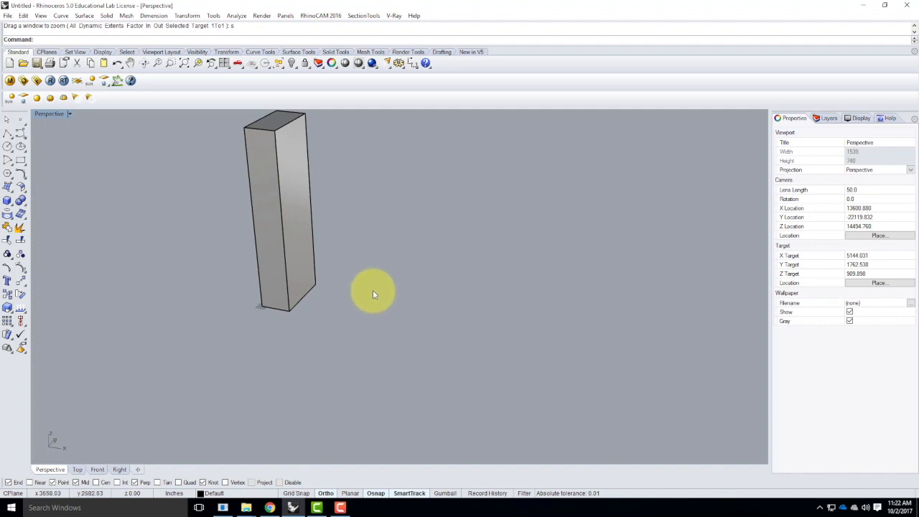
pyautogui.click(15, 159)
pyautogui.click(337, 321)
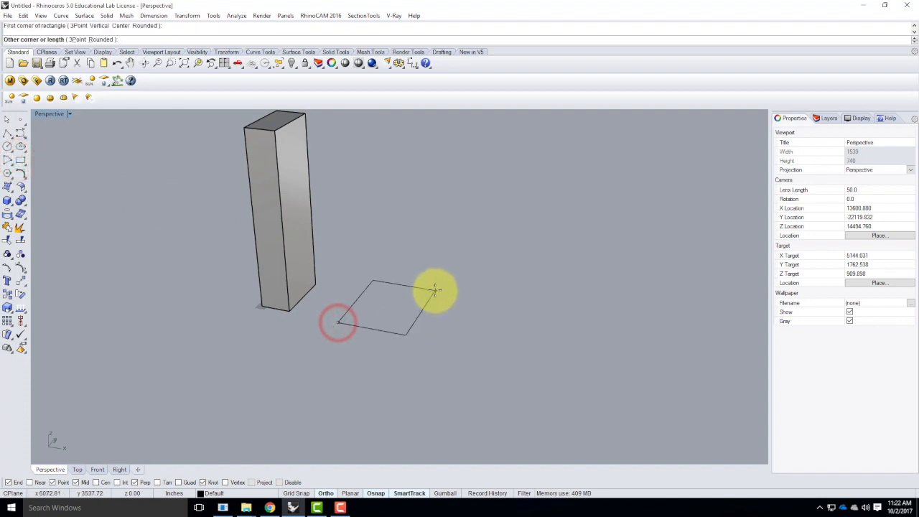
pyautogui.write("@100',2")
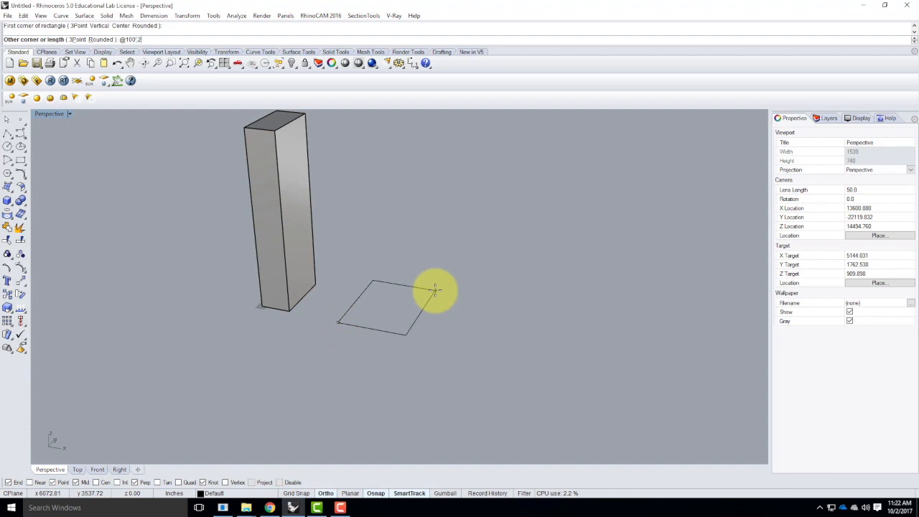
pyautogui.write("00'")
pyautogui.press('Return')
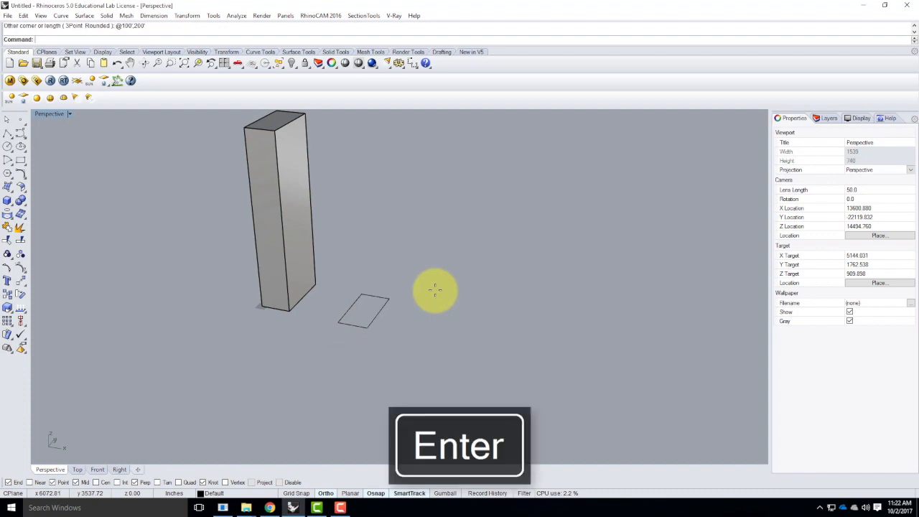
pyautogui.click(7, 133)
pyautogui.scroll(5, 349, 324)
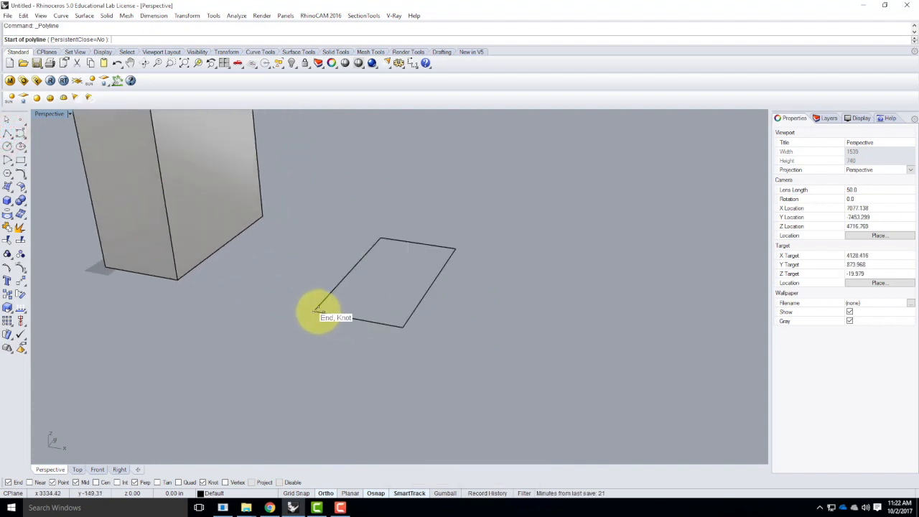
pyautogui.write("50'")
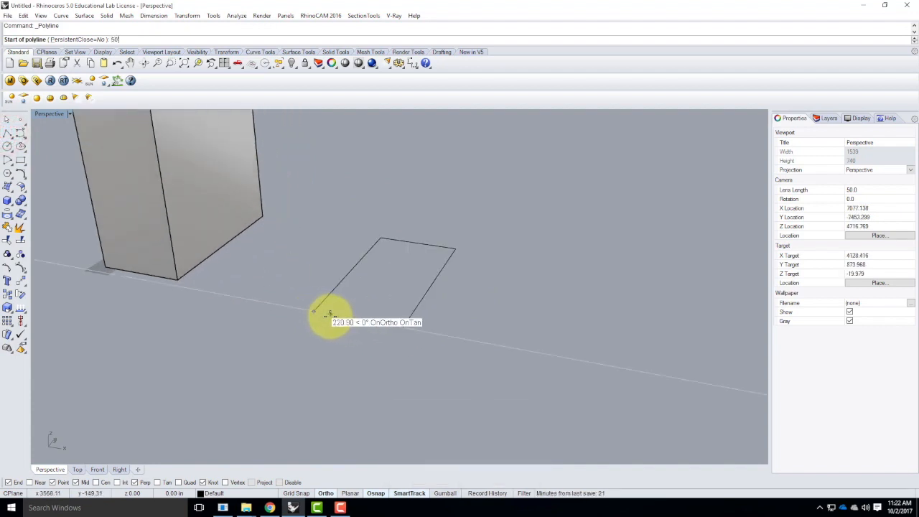
pyautogui.press('Return')
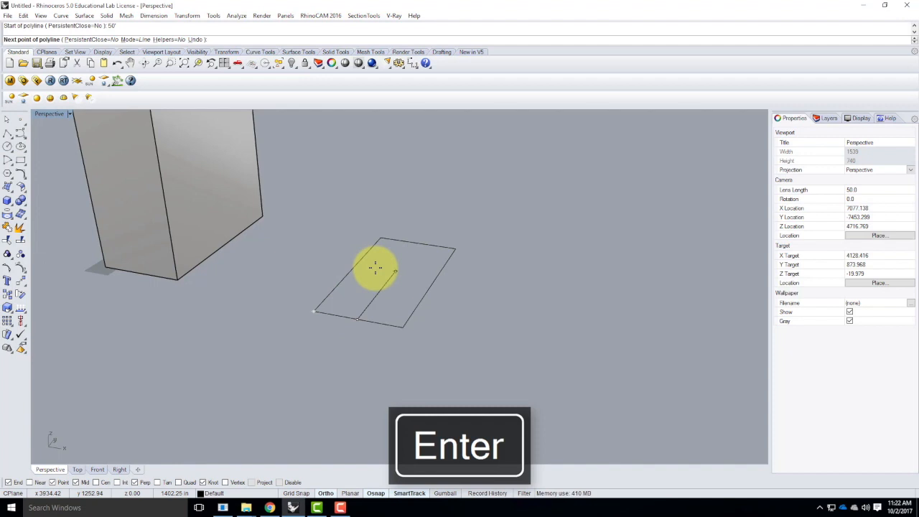
pyautogui.press('Escape')
pyautogui.rightClick(308, 309)
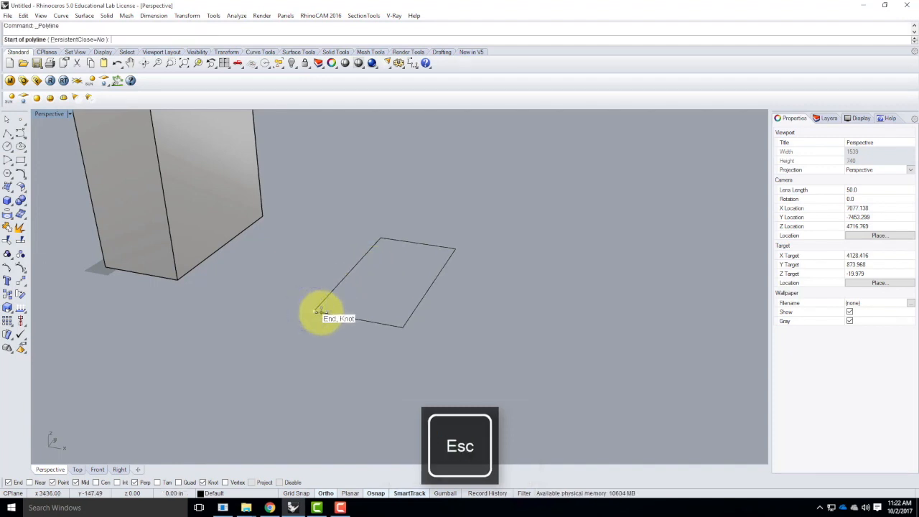
pyautogui.write("25'")
pyautogui.press('Return')
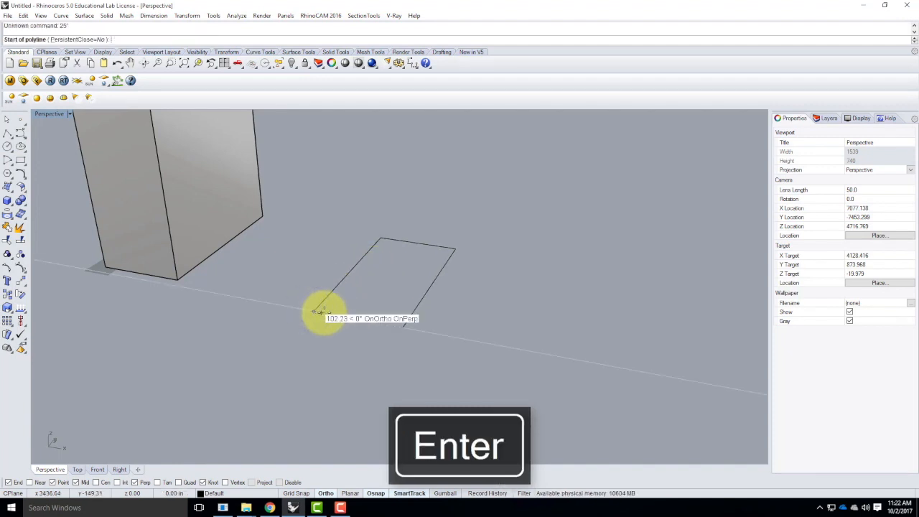
pyautogui.scroll(5, 369, 301)
pyautogui.press('Escape')
# Draw a notch polyline starting 25' from the rectangle's near corner along the short edge, running 50' inward, then across to the long edge
pyautogui.rightClick(261, 265)
pyautogui.write("25'")
pyautogui.press('Return')
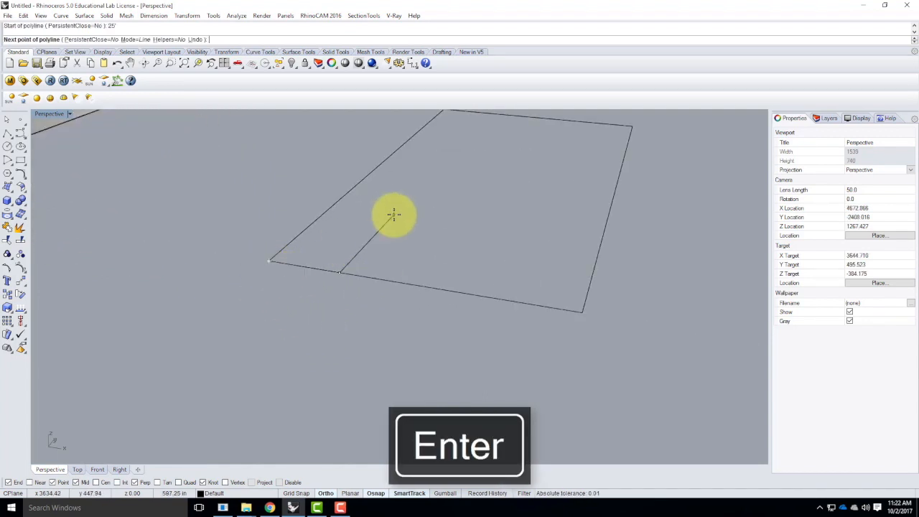
pyautogui.write("50'")
pyautogui.press('Return')
pyautogui.click(404, 205)
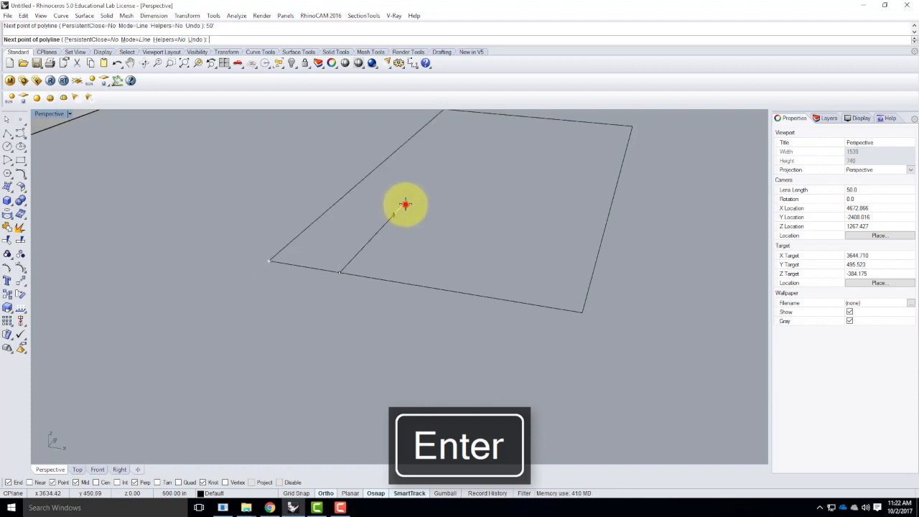
pyautogui.scroll(-5, 257, 337)
pyautogui.press('Return')
# Mirror the notch polyline across the rectangle's lengthwise centreline, through the midpoints of its short edges, keeping the original
pyautogui.click(298, 302)
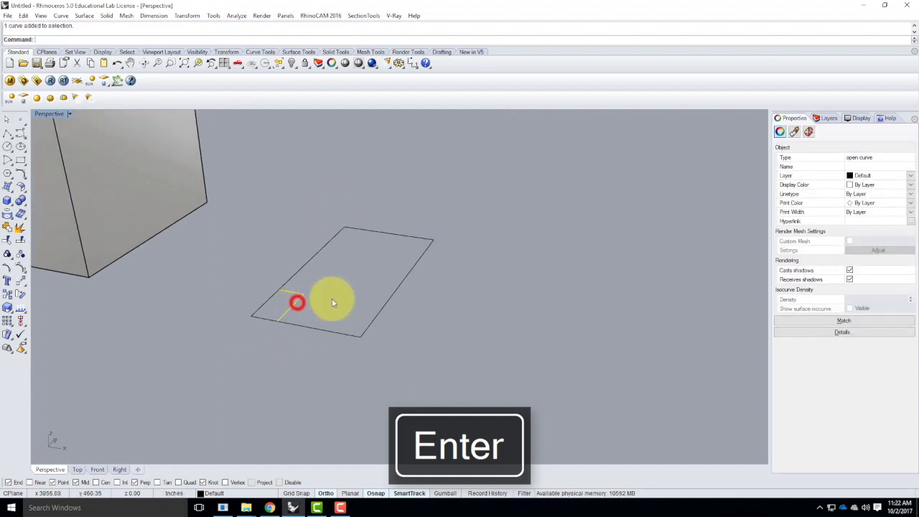
pyautogui.write('mirror')
pyautogui.press('Return')
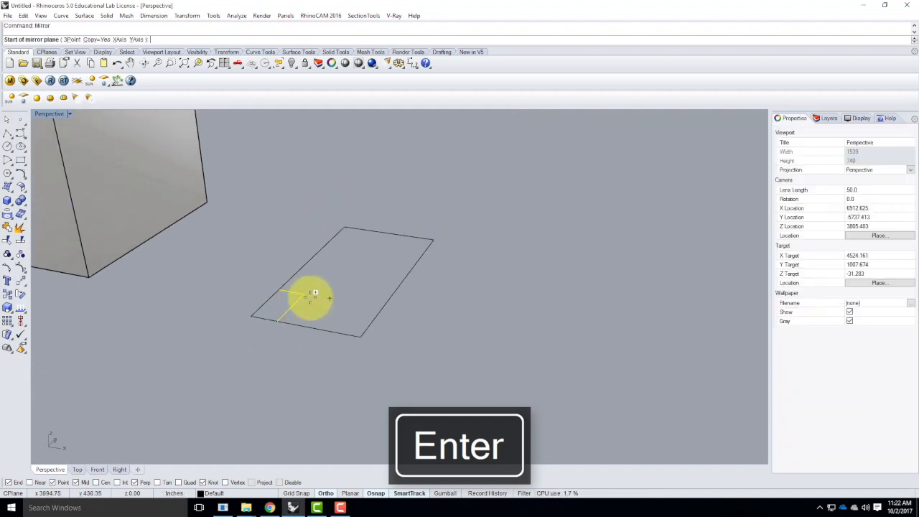
pyautogui.click(299, 326)
pyautogui.click(389, 231)
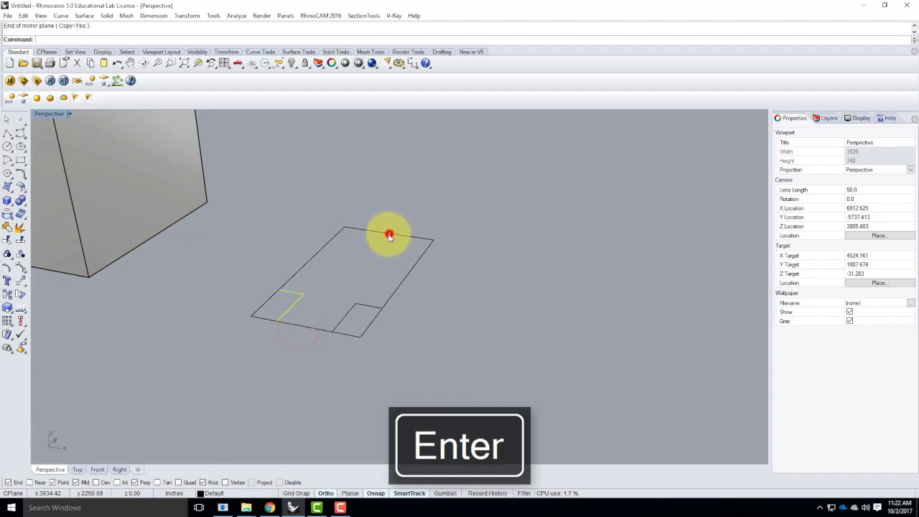
# Mirror both notch polylines to the far end of the rectangle across its crosswise centreline, from the long edge's midpoint
pyautogui.click(361, 276)
pyautogui.moveTo(377, 275); pyautogui.dragTo(305, 302)
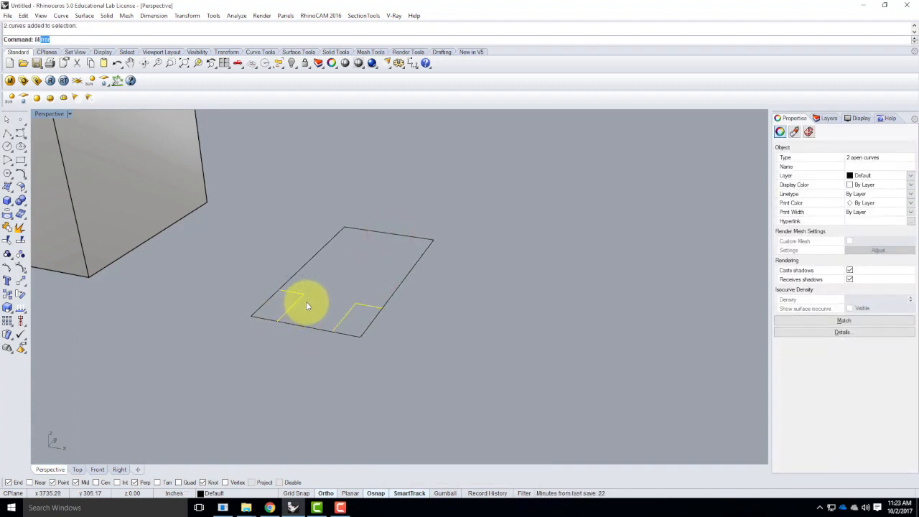
pyautogui.press('Return')
pyautogui.click(402, 278)
pyautogui.click(371, 272)
pyautogui.press('Return')
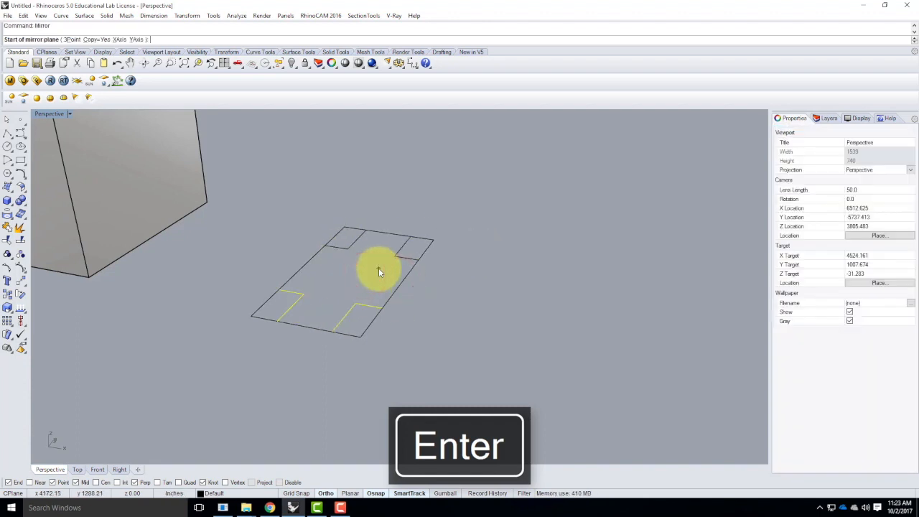
pyautogui.press('Escape')
# Trim away the rectangle's four corners outside the notch polylines, using all the outline curves as cutting objects
pyautogui.write('trim')
pyautogui.press('Return')
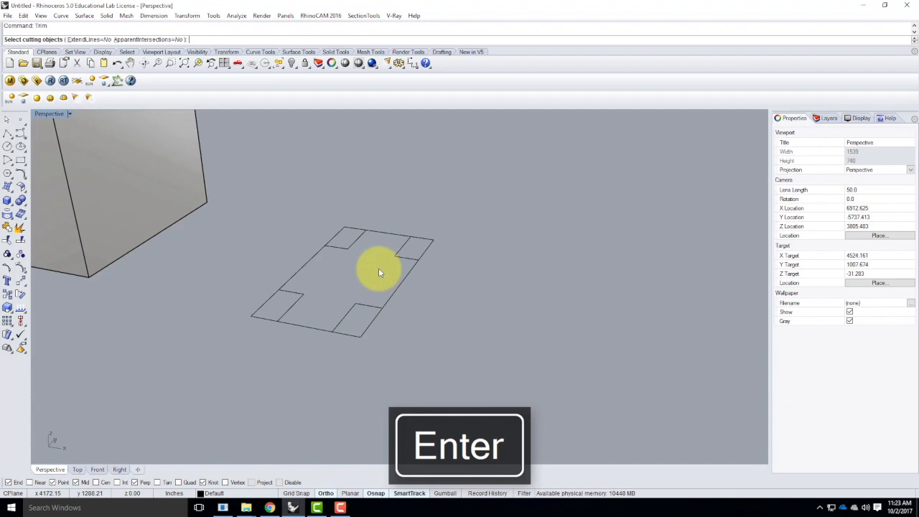
pyautogui.moveTo(466, 384); pyautogui.dragTo(239, 186)
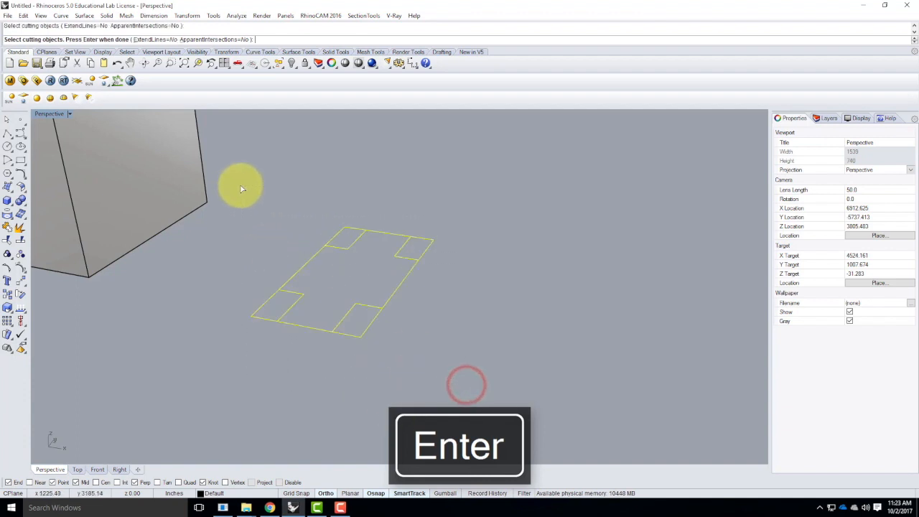
pyautogui.press('Return')
pyautogui.click(433, 257)
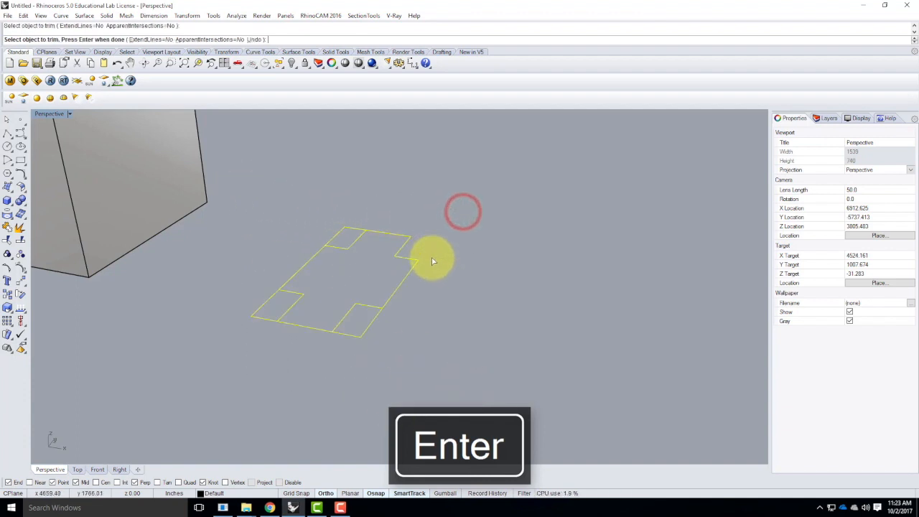
pyautogui.click(258, 294)
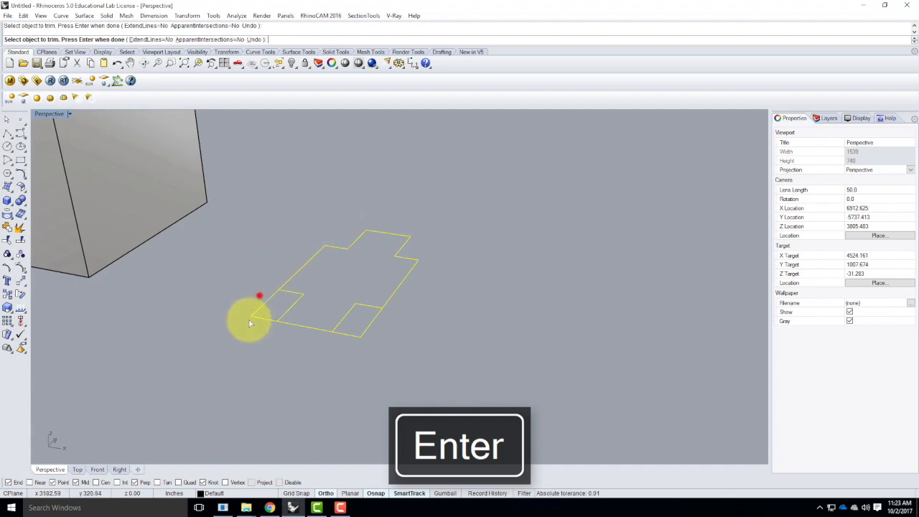
pyautogui.click(376, 349)
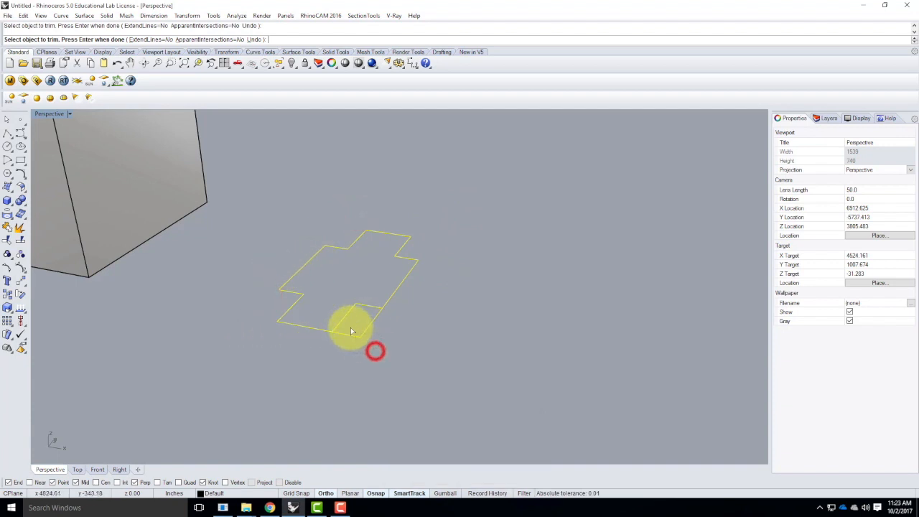
pyautogui.press('Escape')
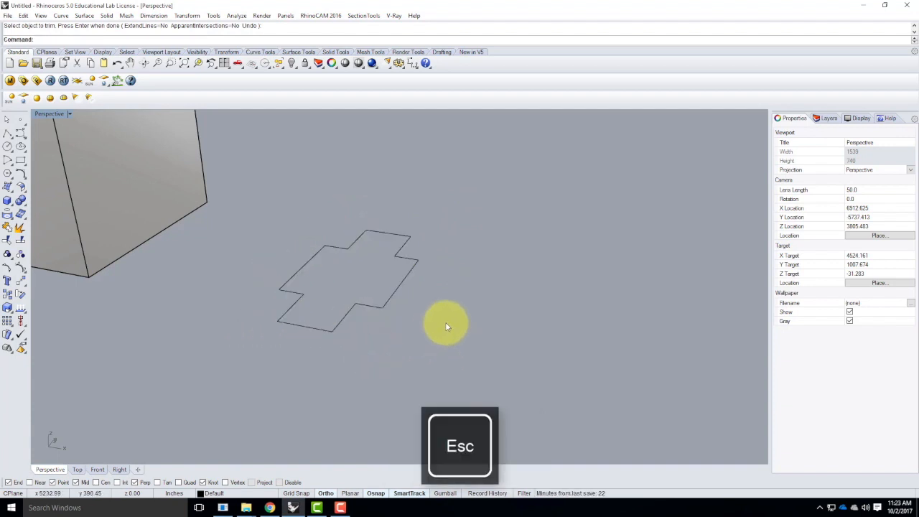
# Join the eight curves of the notched outline into one closed curve
pyautogui.click(260, 201)
pyautogui.moveTo(260, 199); pyautogui.dragTo(481, 357)
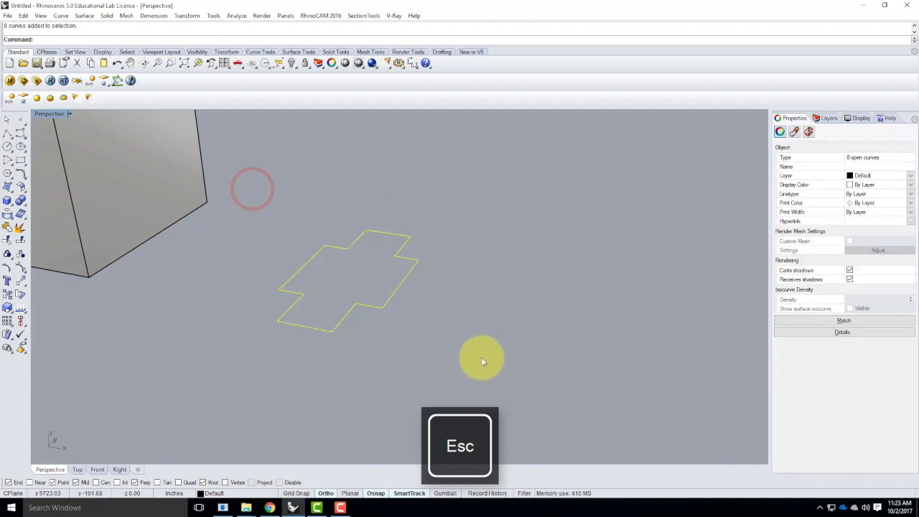
pyautogui.press('Return')
# Extrude the notched outline into a solid tower, snapping its height to the top corner of the existing box
pyautogui.scroll(-5, 426, 363)
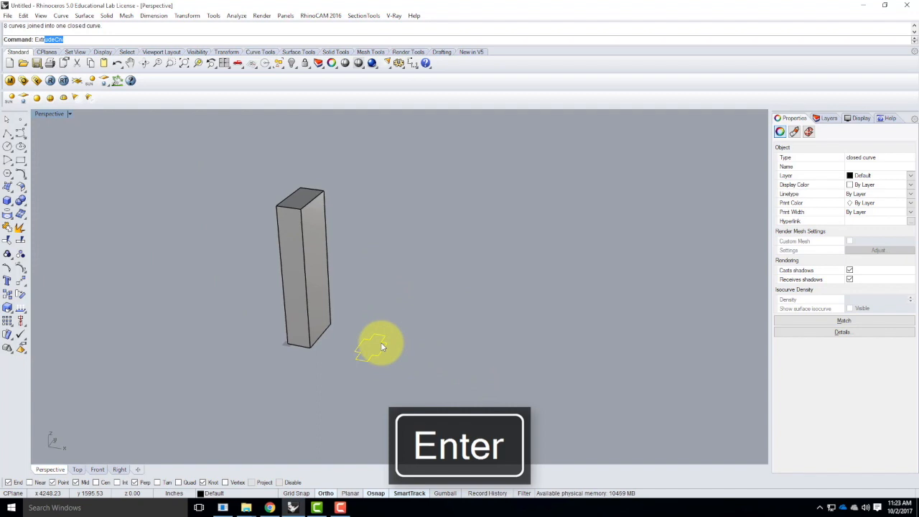
pyautogui.write('Extr')
pyautogui.press('Return')
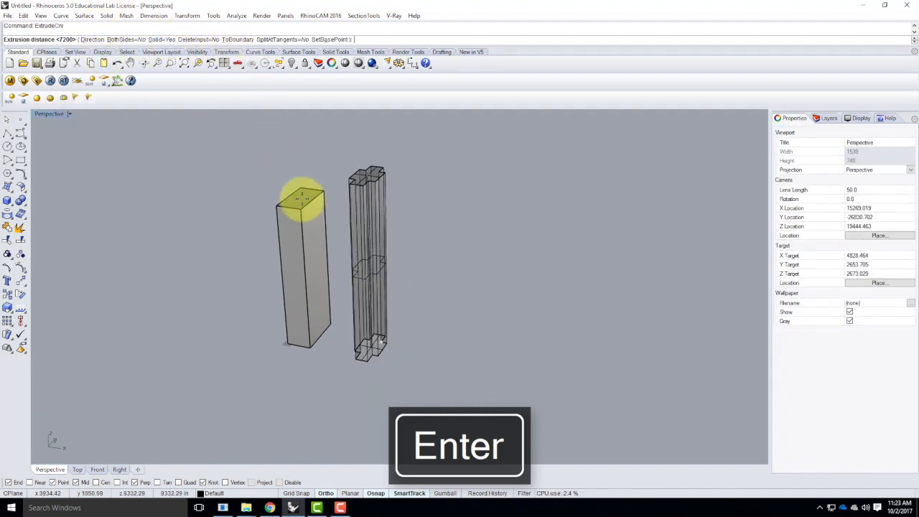
pyautogui.click(300, 208)
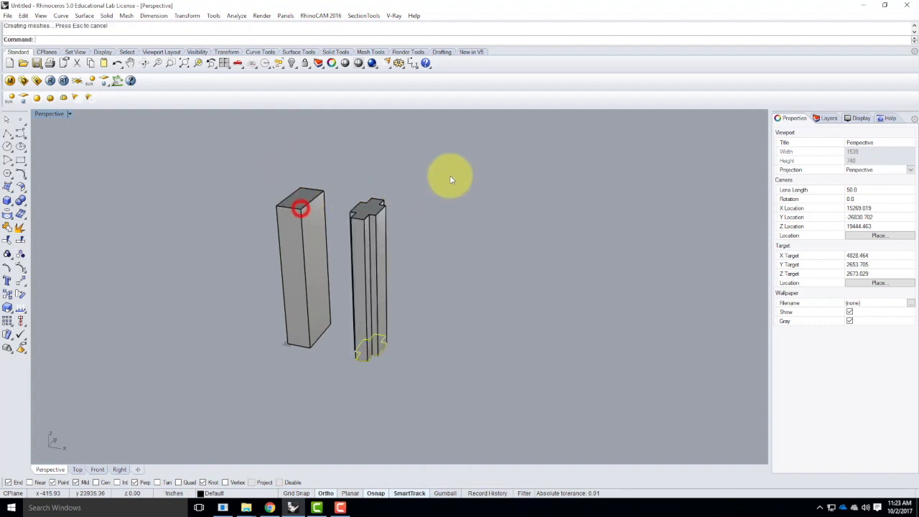
# Begin a polyline on the ground beside the notched tower with a 200' side along Y and a 50' side along X
pyautogui.click(433, 214)
pyautogui.moveTo(262, 261); pyautogui.dragTo(360, 260, button='right')
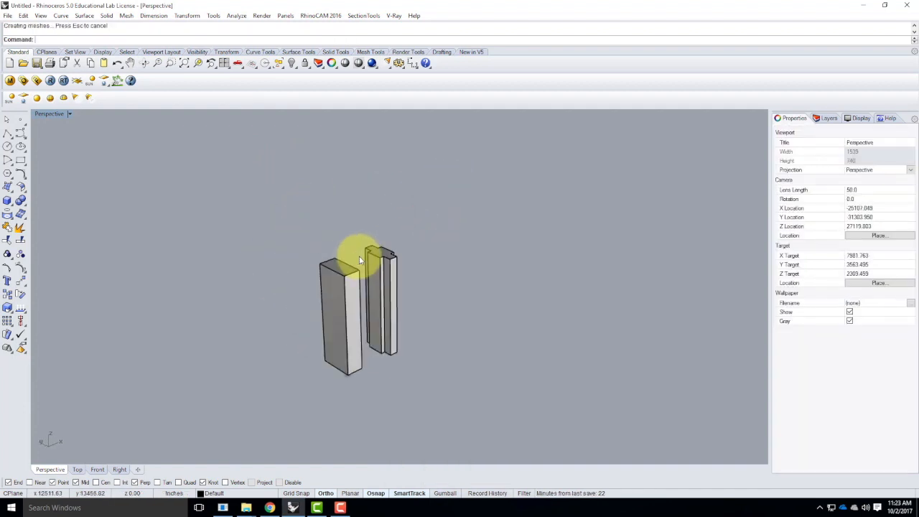
pyautogui.scroll(6, 426, 279)
pyautogui.moveTo(505, 281); pyautogui.dragTo(217, 312, button='right')
pyautogui.scroll(-5, 309, 313)
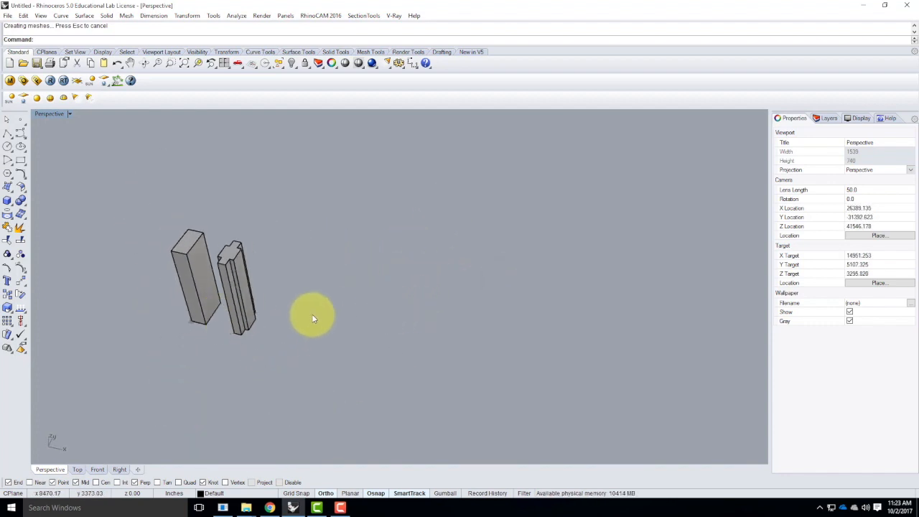
pyautogui.scroll(5, 323, 306)
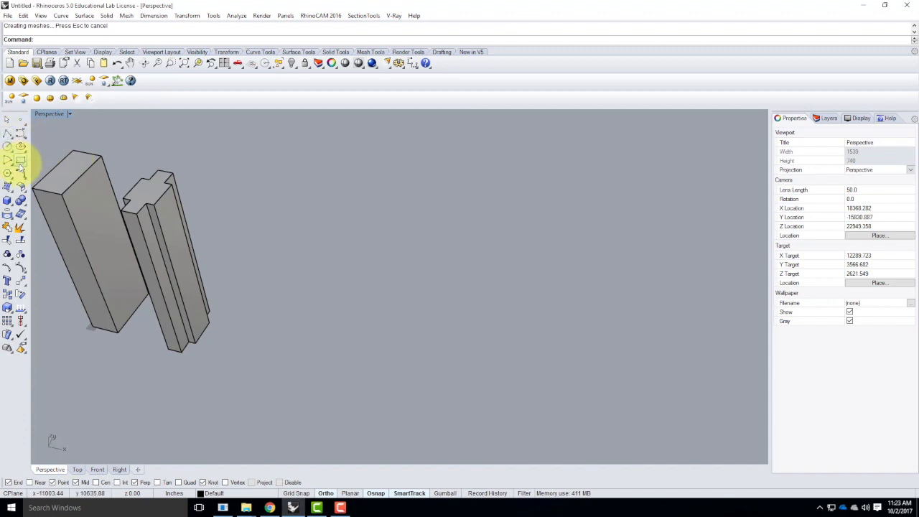
pyautogui.click(7, 137)
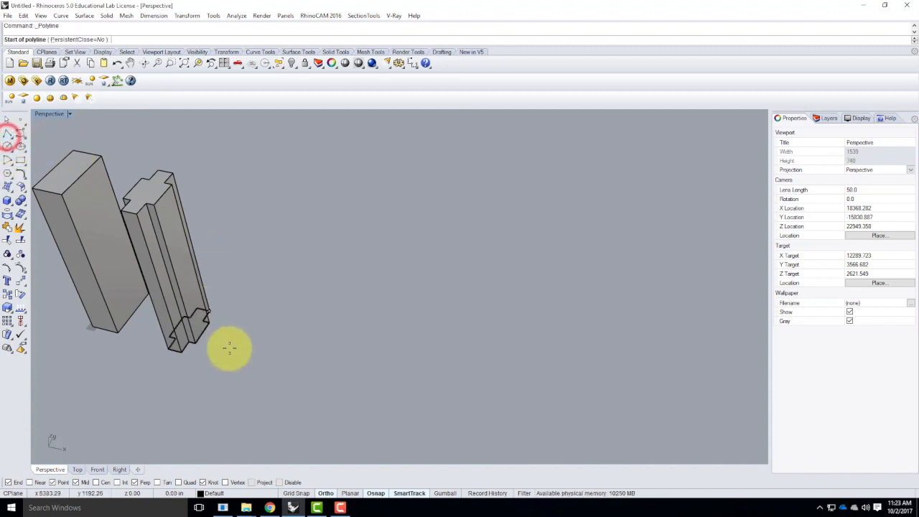
pyautogui.click(240, 370)
pyautogui.write("200'")
pyautogui.press('Return')
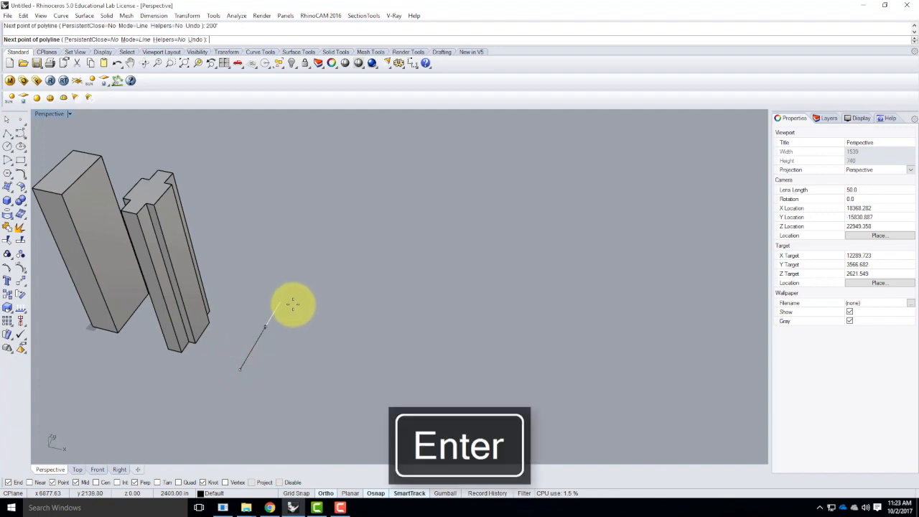
pyautogui.click(292, 305)
pyautogui.write('500')
pyautogui.press('Return')
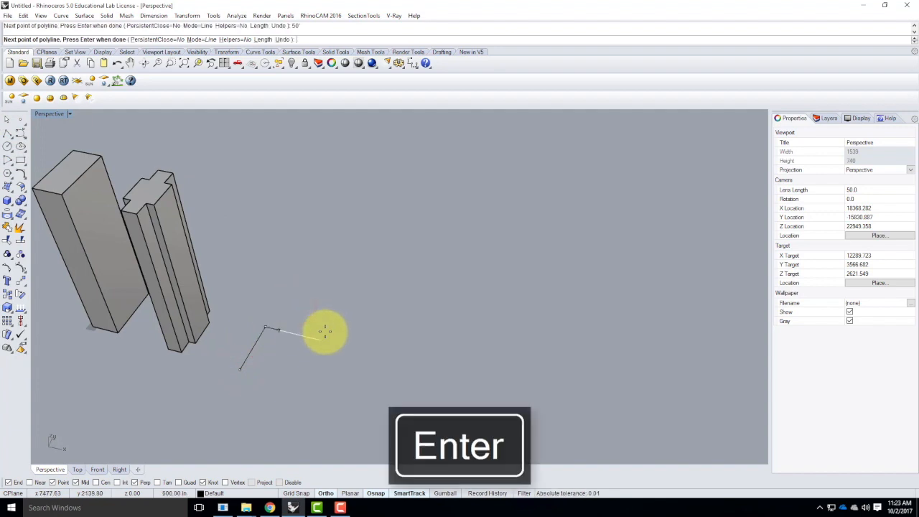
pyautogui.click(352, 342)
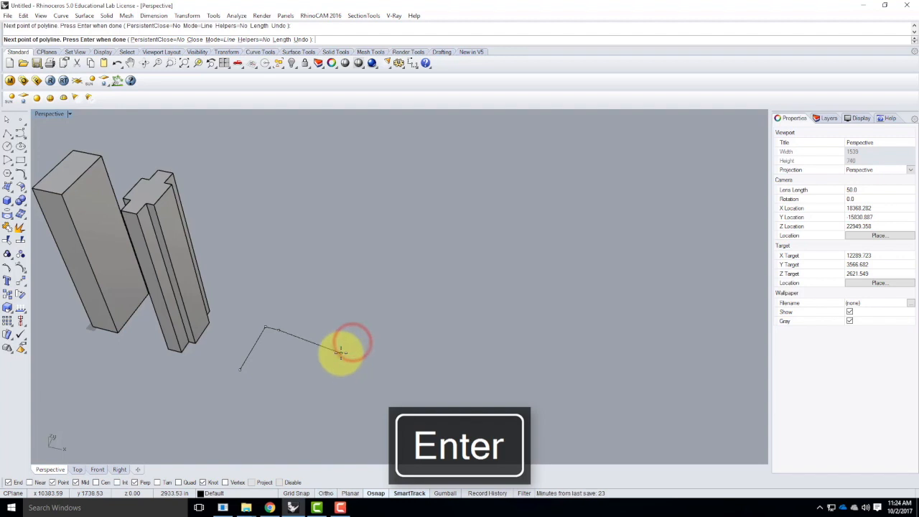
pyautogui.write('@')
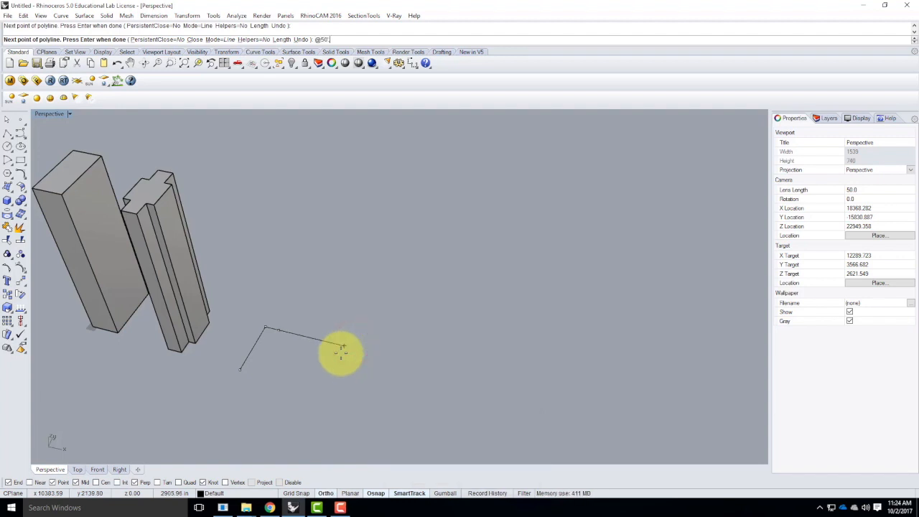
pyautogui.write('500,-150')
pyautogui.press('Return')
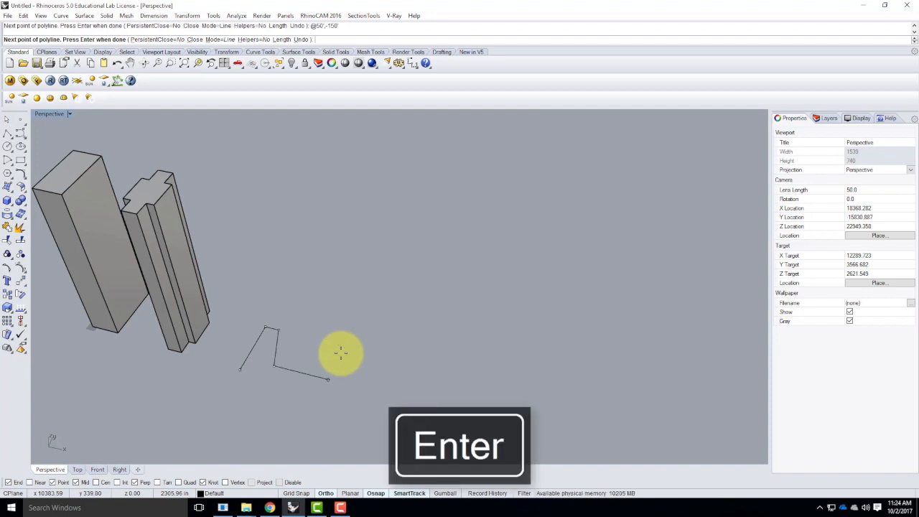
pyautogui.press('Return')
pyautogui.click(248, 399)
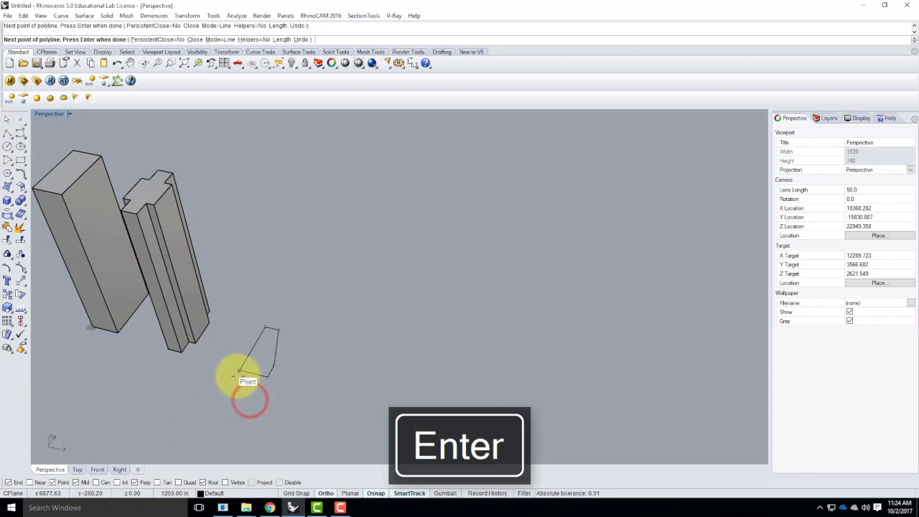
pyautogui.click(239, 372)
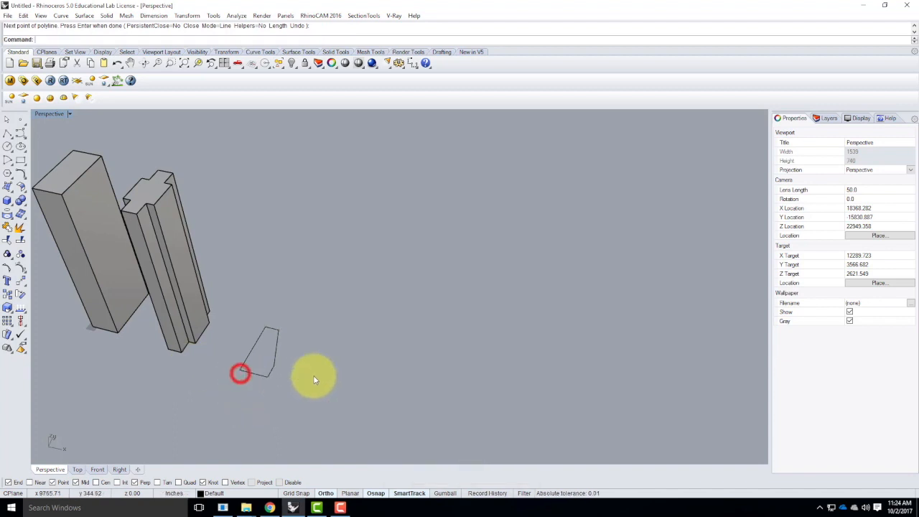
# Copy the closed outline vertically from its corner to heights of 300' and 600'
pyautogui.click(269, 366)
pyautogui.moveTo(259, 388)
pyautogui.mouseDown(button='right')
pyautogui.moveTo(272, 346)
pyautogui.moveTo(257, 366)
pyautogui.mouseUp(button='right')
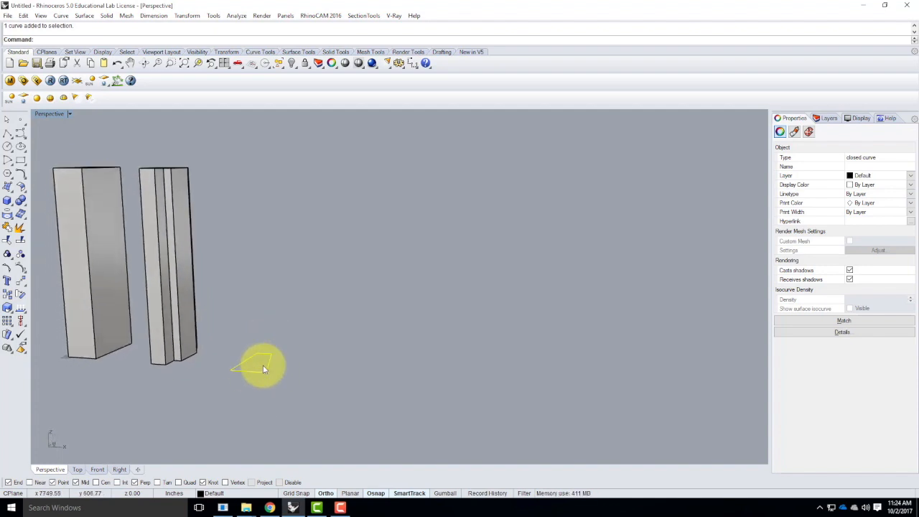
pyautogui.write('Copy')
pyautogui.press('Return')
pyautogui.write('v')
pyautogui.press('Return')
pyautogui.click(236, 366)
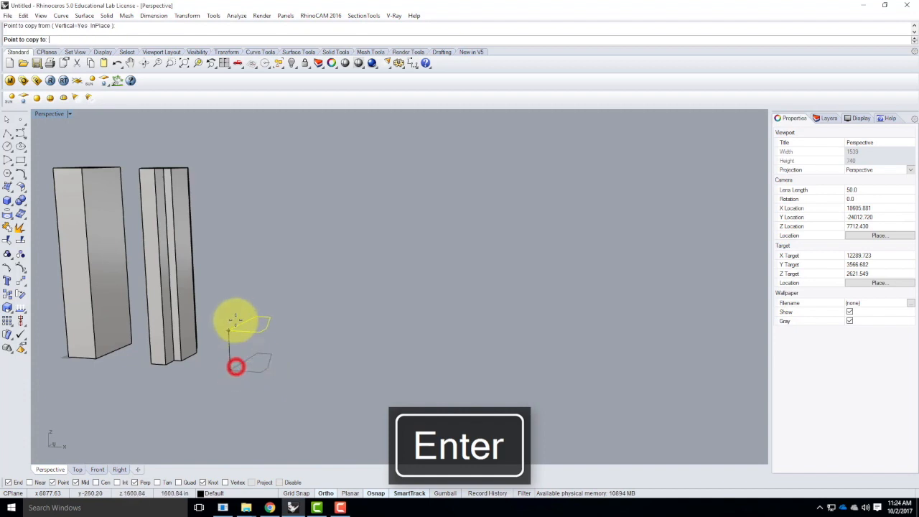
pyautogui.write('300')
pyautogui.press('Return')
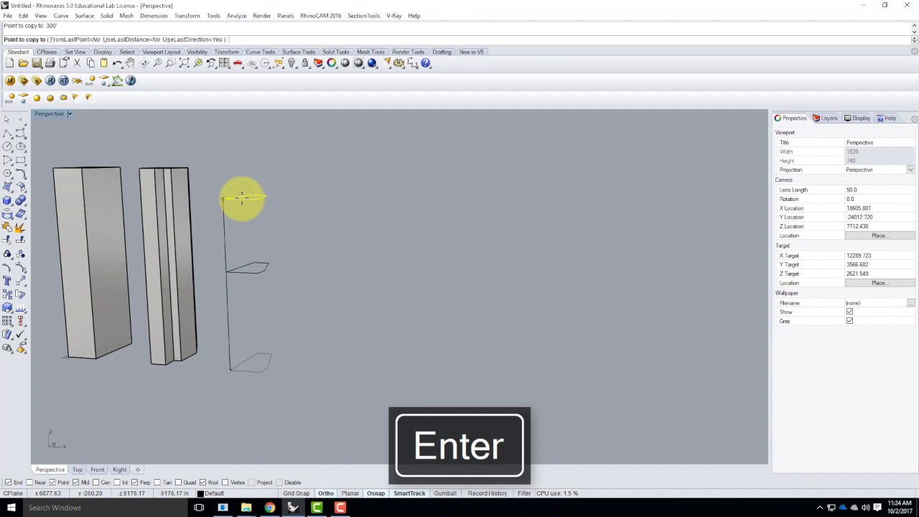
pyautogui.write('600')
pyautogui.press('Return')
pyautogui.press('Escape')
# Turn on the control points of the middle outline
pyautogui.moveTo(453, 250); pyautogui.dragTo(364, 214, button='right')
pyautogui.moveTo(227, 251); pyautogui.dragTo(293, 246, button='right')
pyautogui.scroll(5, 294, 246)
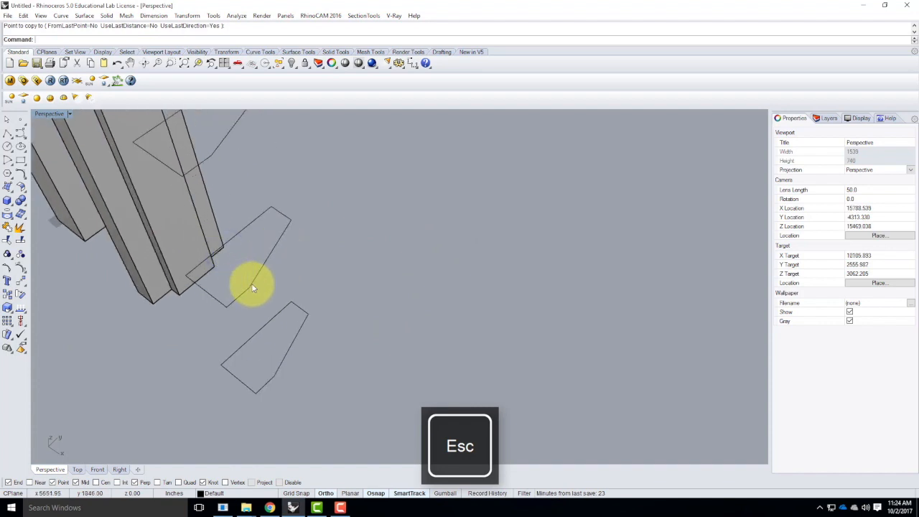
pyautogui.click(251, 288)
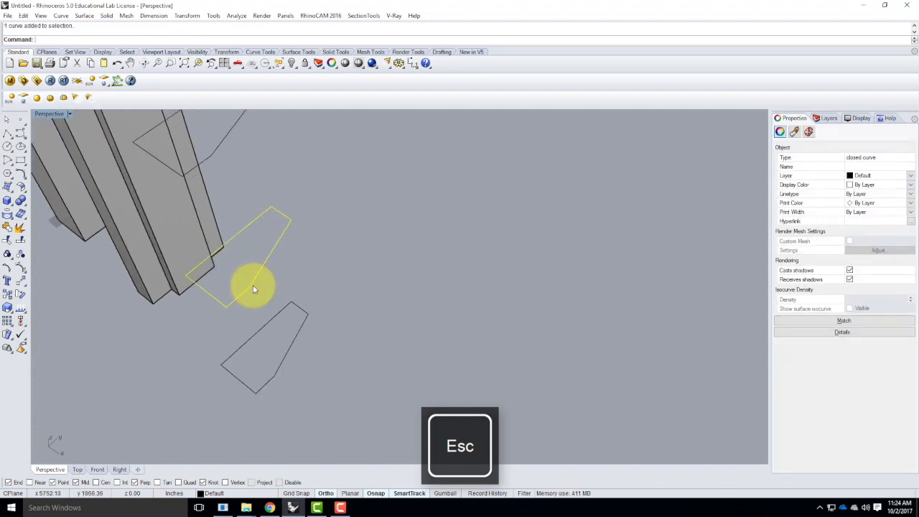
pyautogui.write('pointsOn')
pyautogui.press('Return')
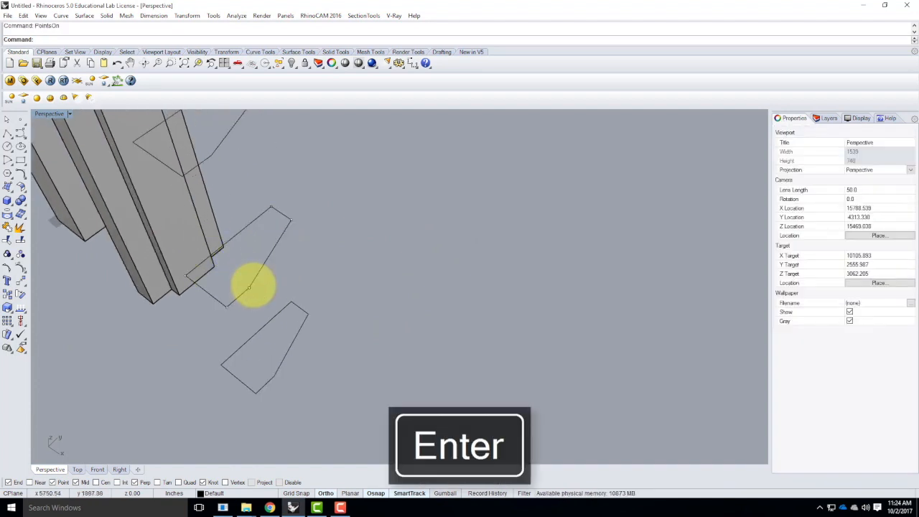
# Move the middle outline's vertex at the near end of the slanted side 100' parallel to the long straight side
pyautogui.click(249, 289)
pyautogui.write('mo')
pyautogui.press('Return')
pyautogui.click(322, 253)
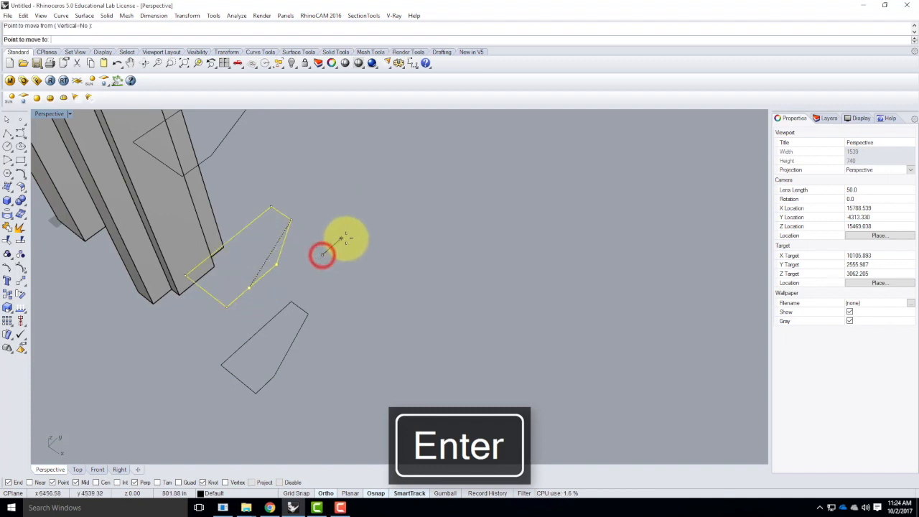
pyautogui.write("50'")
pyautogui.press('Return')
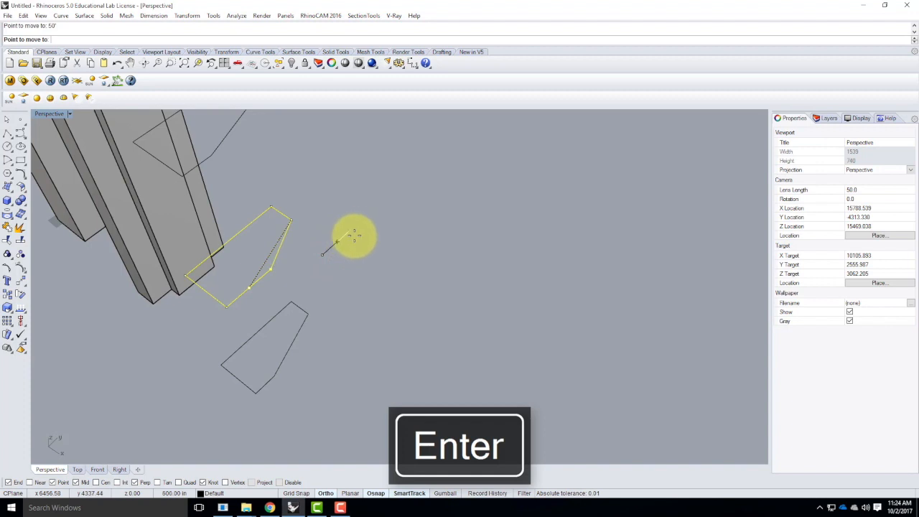
pyautogui.write("100'")
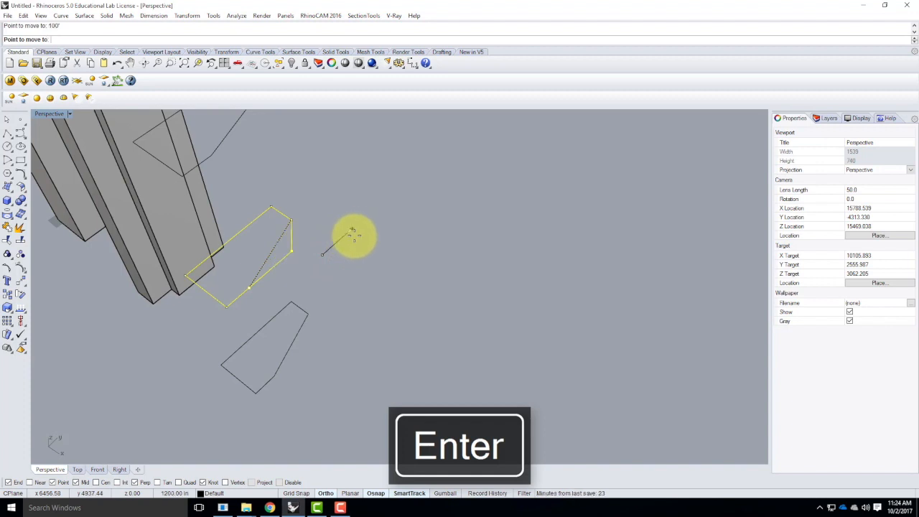
pyautogui.click(353, 235)
pyautogui.moveTo(448, 262); pyautogui.dragTo(359, 273, button='right')
pyautogui.press('Escape')
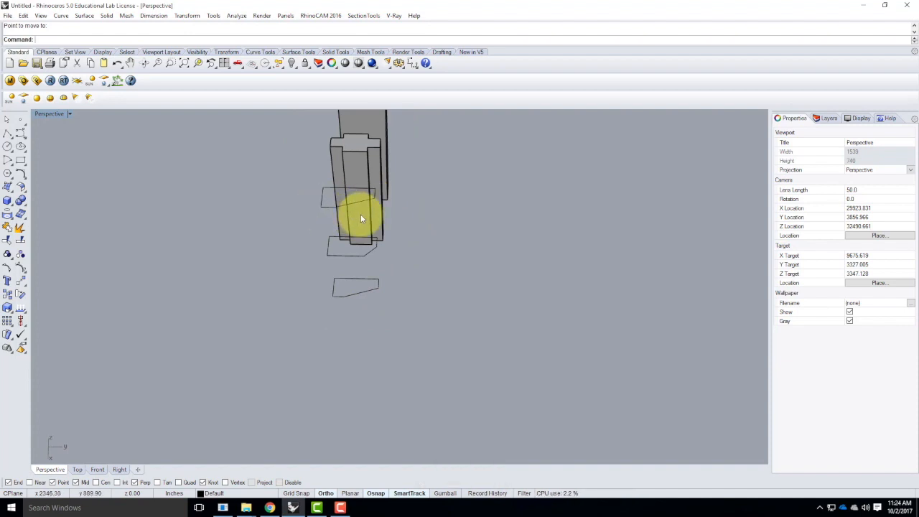
# Loft the ground outline to the middle outline with Normal style and no simplification
pyautogui.moveTo(486, 304); pyautogui.dragTo(459, 297, button='right')
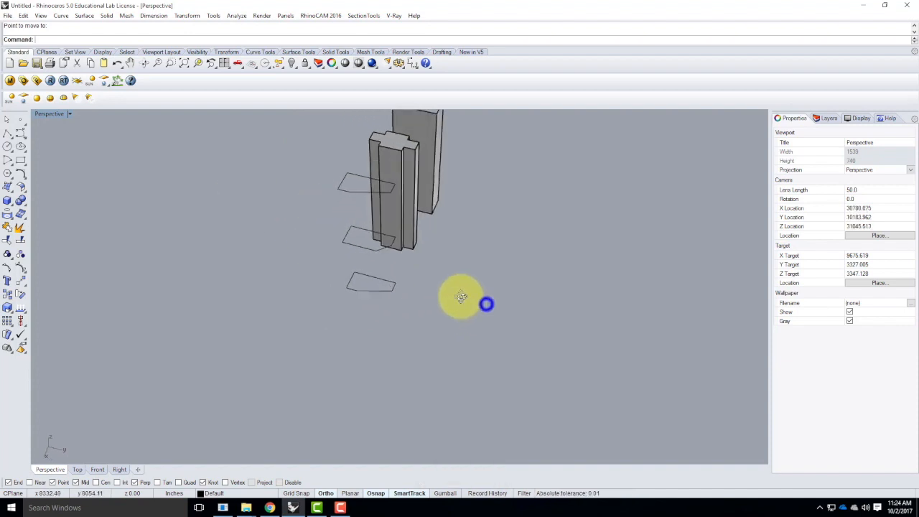
pyautogui.click(373, 291)
pyautogui.keyDown('shift'); pyautogui.click(369, 248); pyautogui.keyUp('shift')
pyautogui.write('loft')
pyautogui.press('Return')
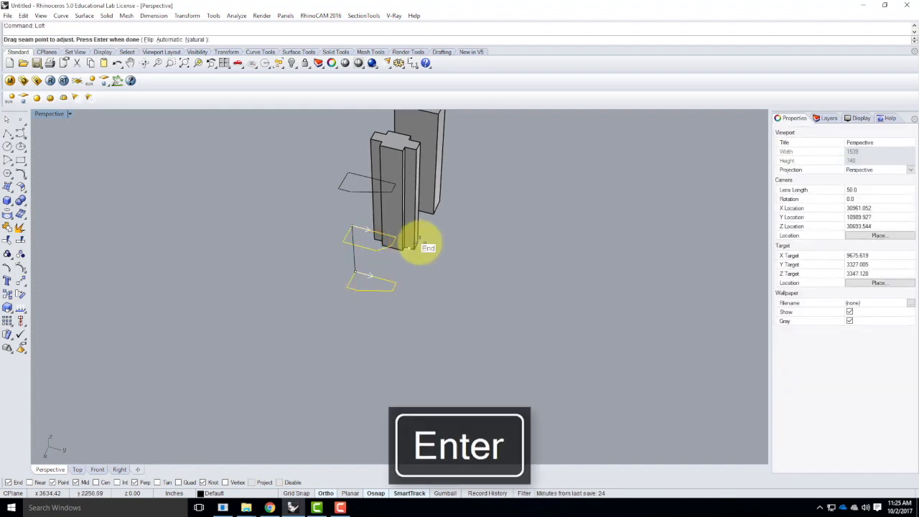
pyautogui.press('Return')
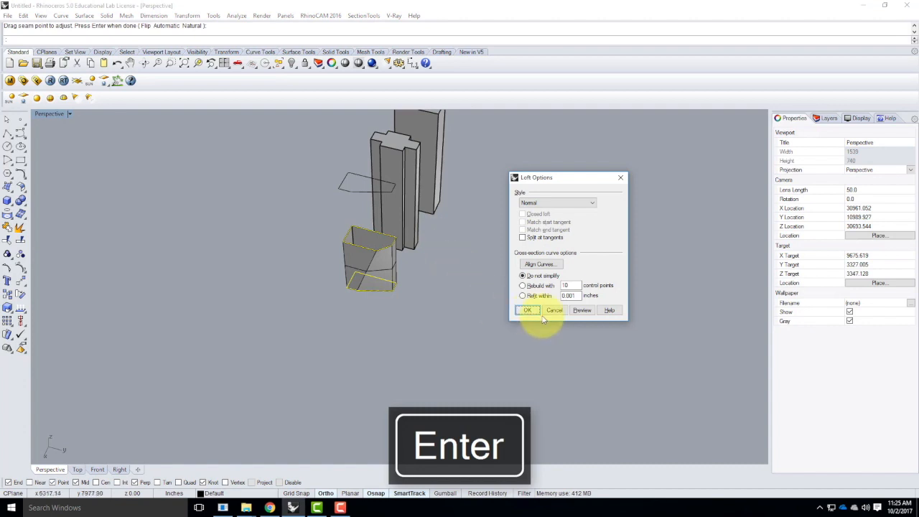
pyautogui.click(531, 310)
pyautogui.click(469, 306)
# Loft the middle outline to the top outline with Normal style and no simplification
pyautogui.click(362, 224)
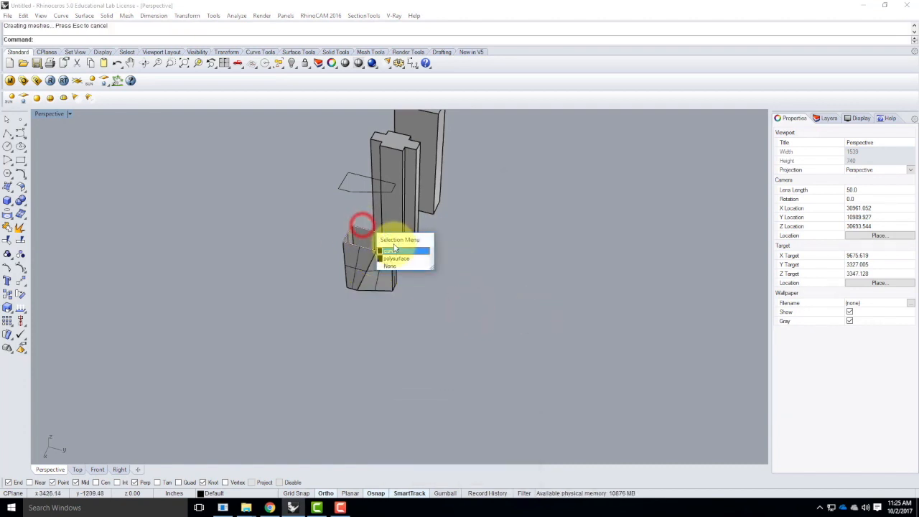
pyautogui.click(391, 250)
pyautogui.keyDown('shift'); pyautogui.click(358, 190); pyautogui.keyUp('shift')
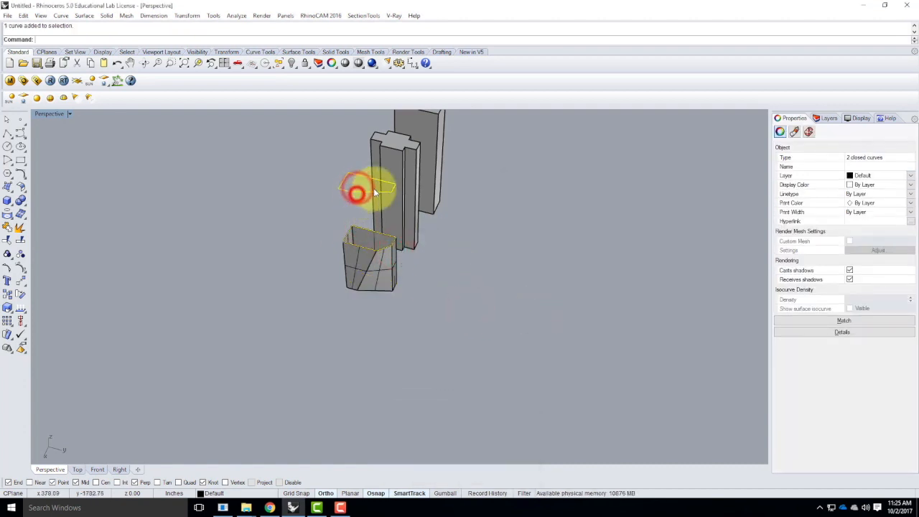
pyautogui.press('Return')
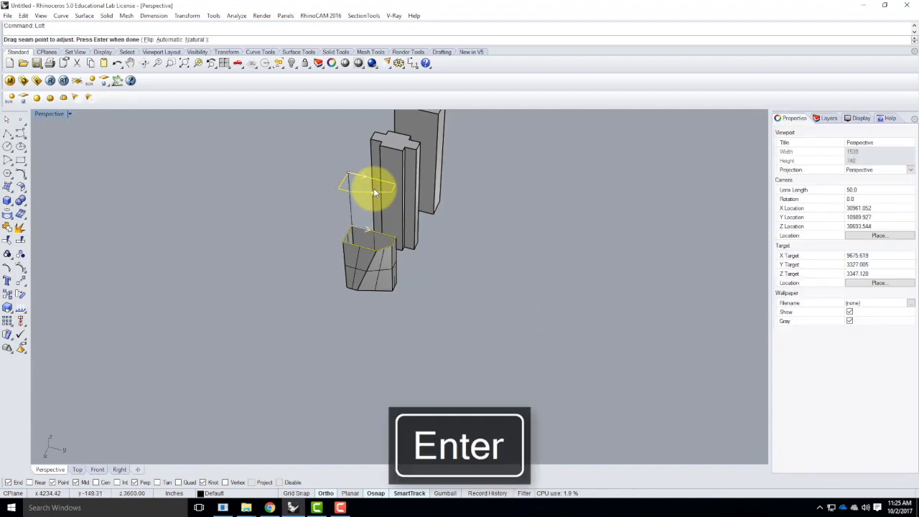
pyautogui.press('Return')
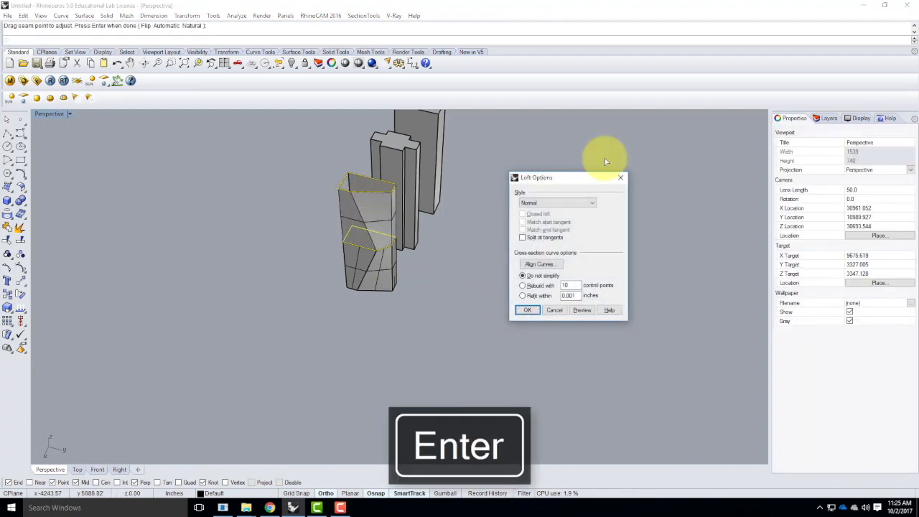
pyautogui.click(532, 310)
# Examine the faceted faces and the two stacked lofted sections of the new tower from several angles
pyautogui.moveTo(531, 308); pyautogui.dragTo(378, 244, button='right')
pyautogui.click(377, 243)
pyautogui.scroll(5, 447, 249)
pyautogui.moveTo(465, 266); pyautogui.dragTo(344, 330, button='right')
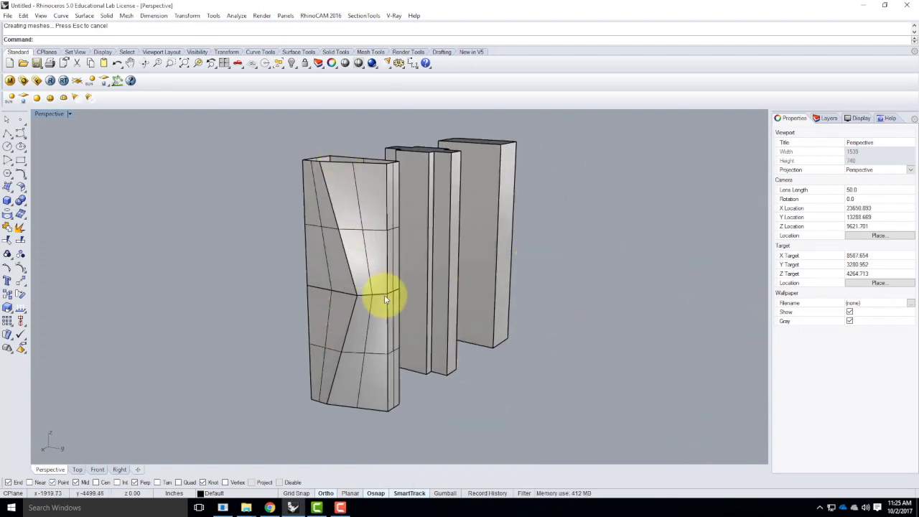
pyautogui.scroll(6, 402, 291)
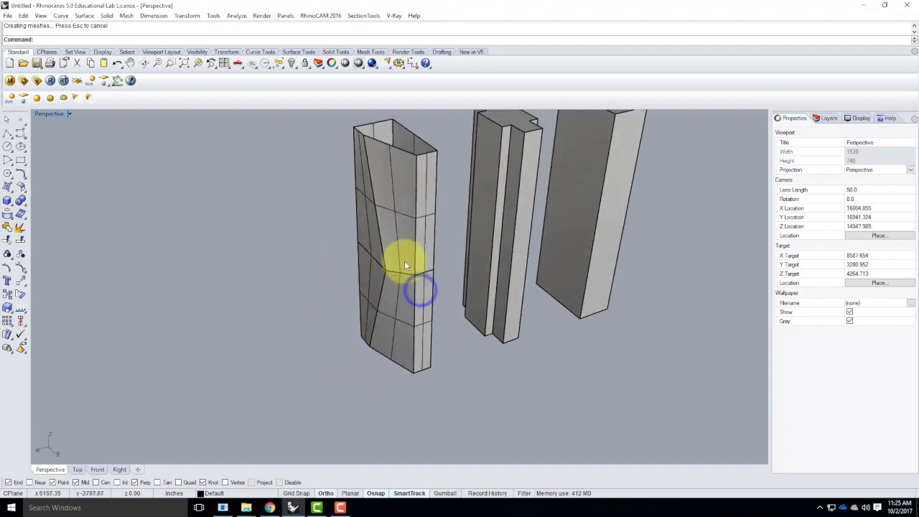
pyautogui.scroll(-6, 401, 252)
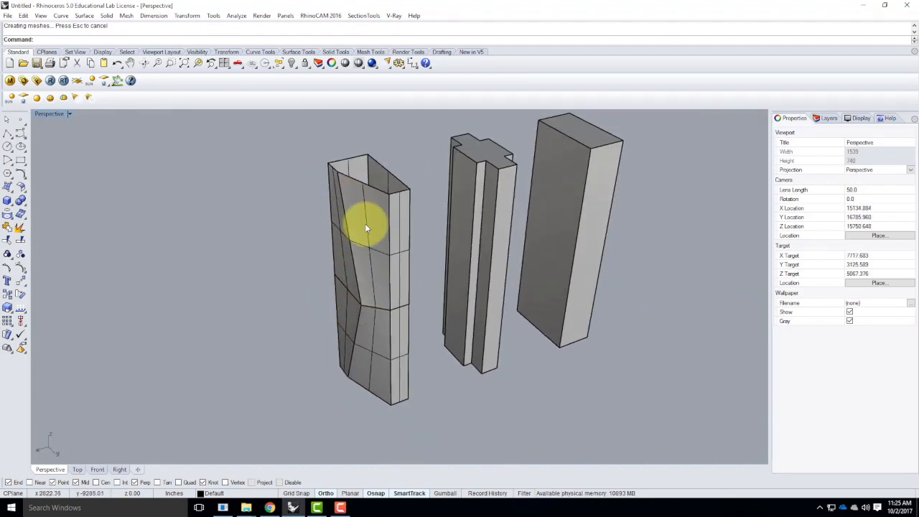
pyautogui.moveTo(363, 234); pyautogui.dragTo(414, 269, button='right')
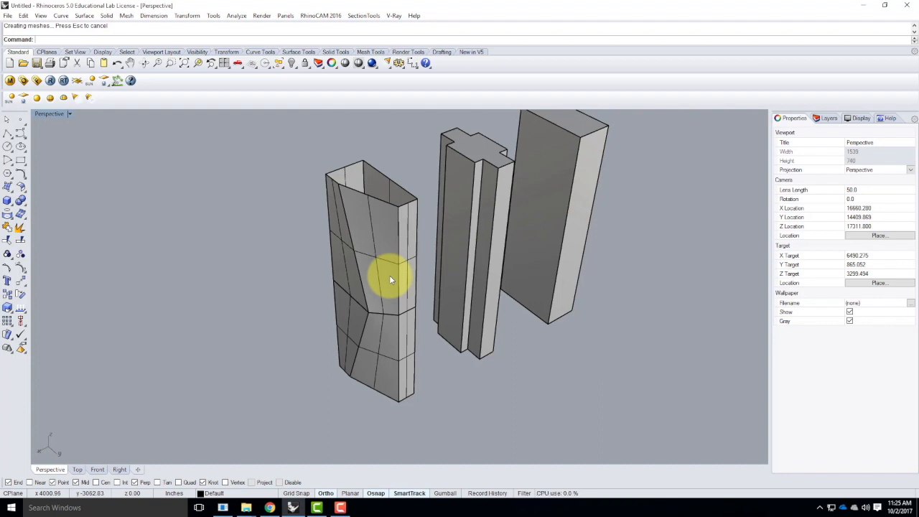
pyautogui.click(384, 253)
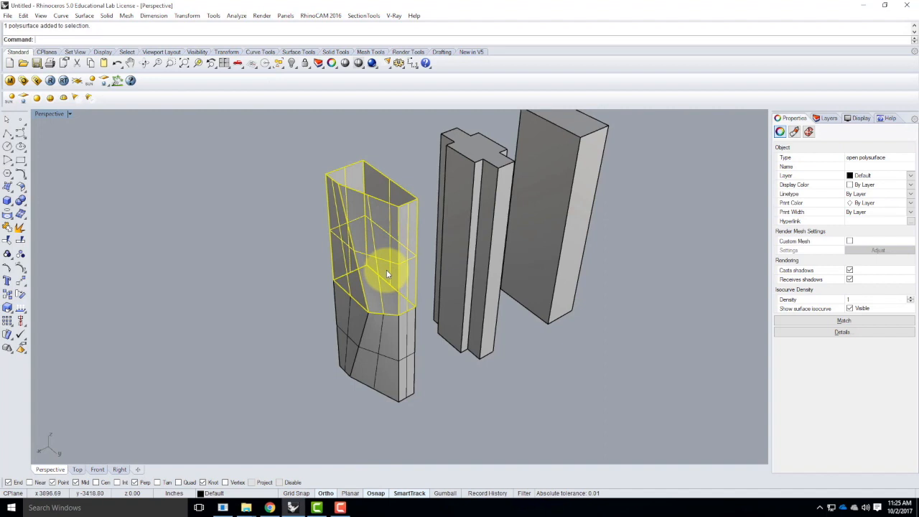
pyautogui.click(261, 277)
# Draw a 100' by 200' rectangle on the ground beside the faceted lofted tower, in line with the other towers
pyautogui.scroll(-3, 410, 284)
pyautogui.scroll(6, 377, 275)
pyautogui.moveTo(424, 293); pyautogui.dragTo(361, 287, button='right')
pyautogui.scroll(-5, 488, 340)
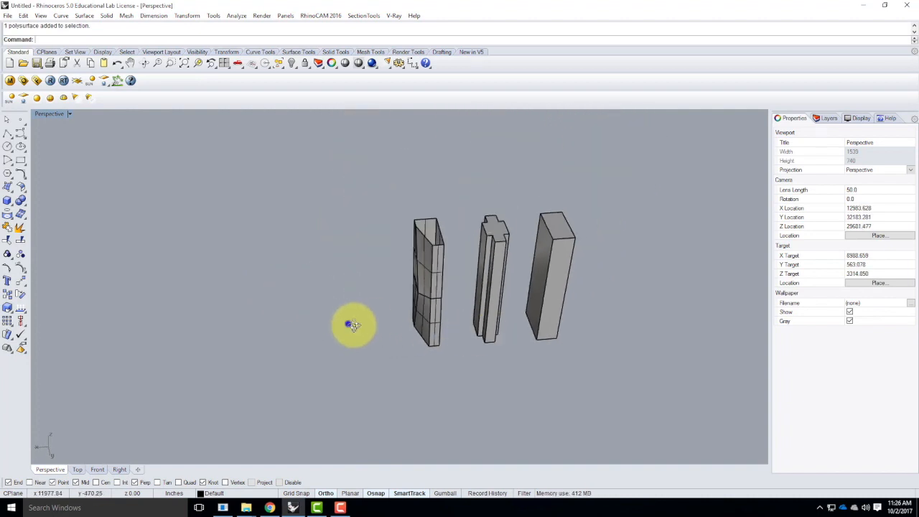
pyautogui.moveTo(344, 322); pyautogui.dragTo(375, 320, button='right')
pyautogui.click(8, 135)
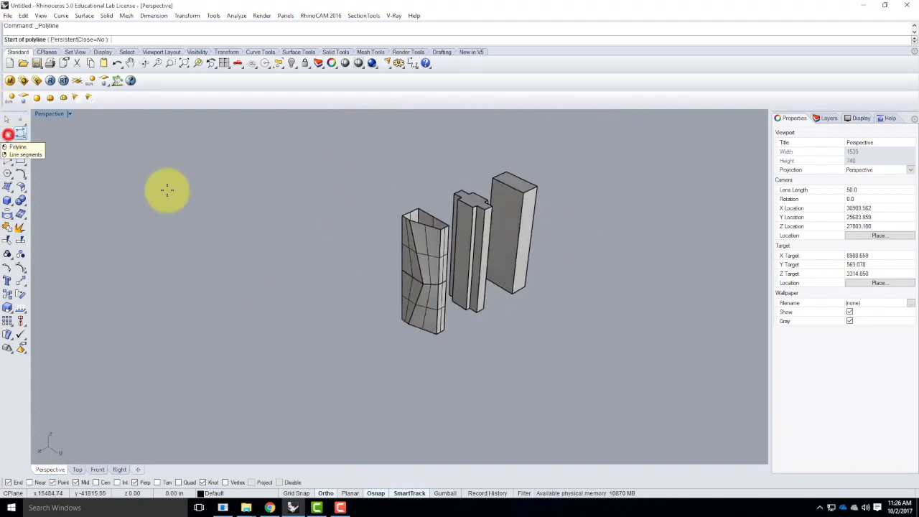
pyautogui.click(21, 161)
pyautogui.write("@100'")
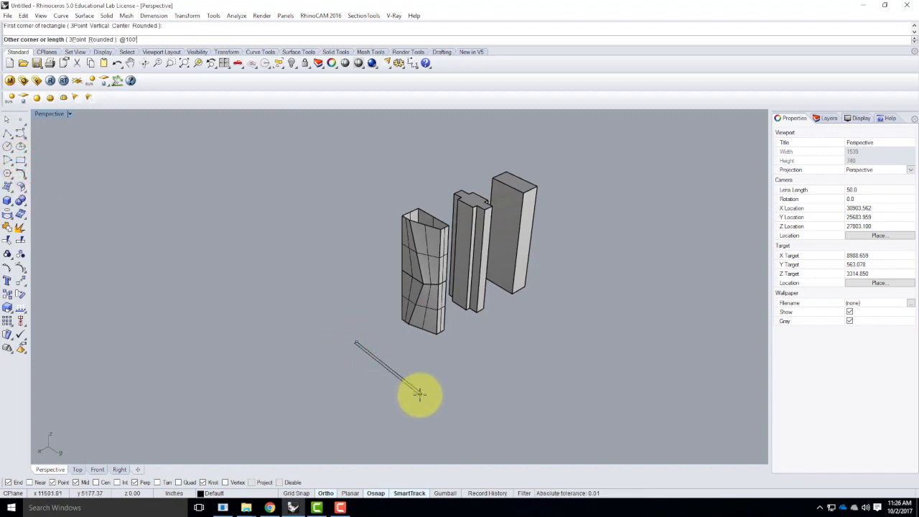
pyautogui.write(",200'")
pyautogui.press('Return')
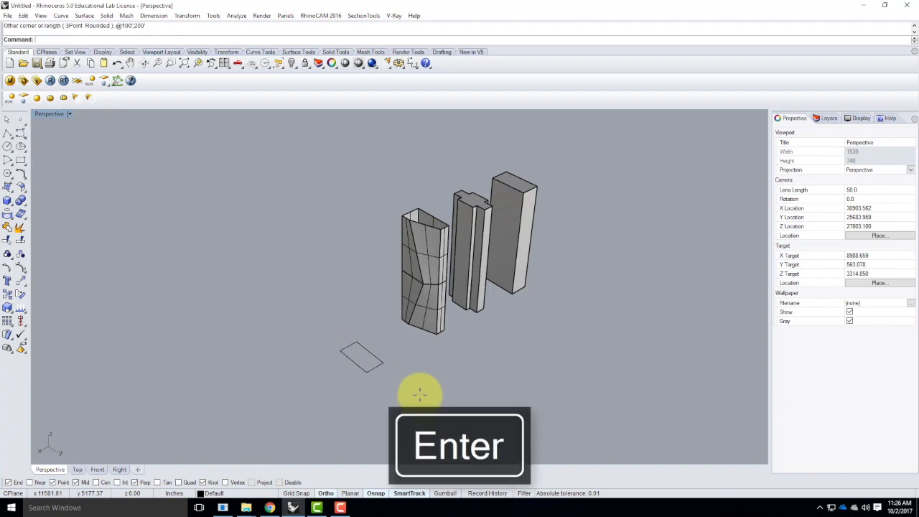
# Draw a circle with a 50' radius centred on the new rectangle's far corner
pyautogui.click(7, 146)
pyautogui.click(358, 339)
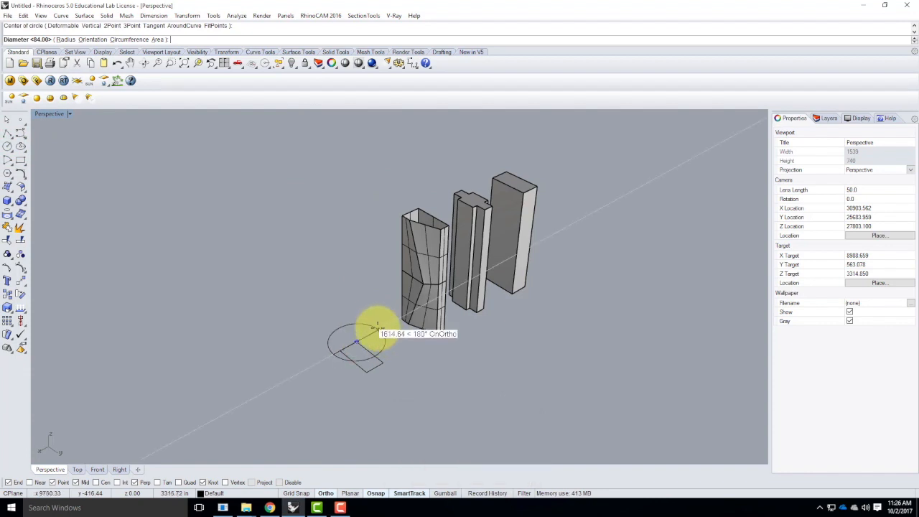
pyautogui.write('r')
pyautogui.press('Return')
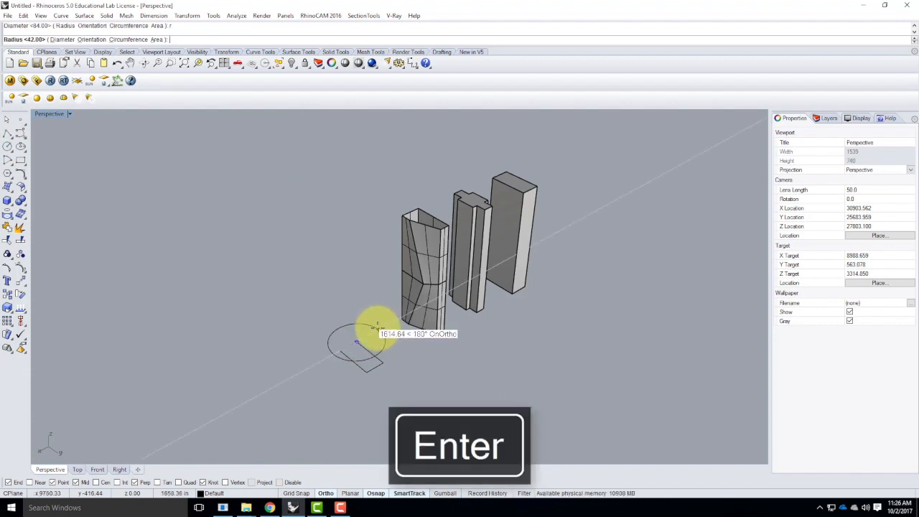
pyautogui.write("50'")
pyautogui.press('Return')
# Draw a second circle with a 100' radius centred on the rectangle's diagonally opposite corner
pyautogui.scroll(3, 363, 367)
pyautogui.press('Return')
pyautogui.click(375, 381)
pyautogui.write('r')
pyautogui.press('Return')
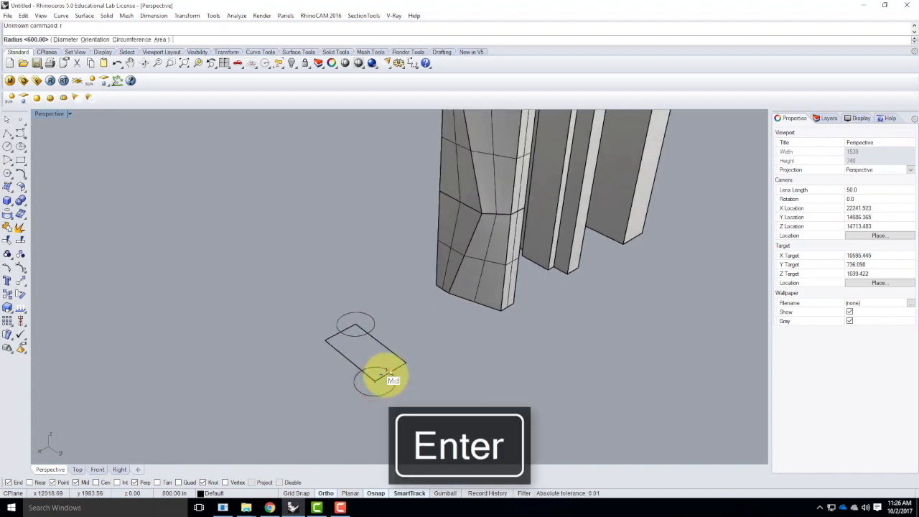
pyautogui.write("100'")
pyautogui.press('Return')
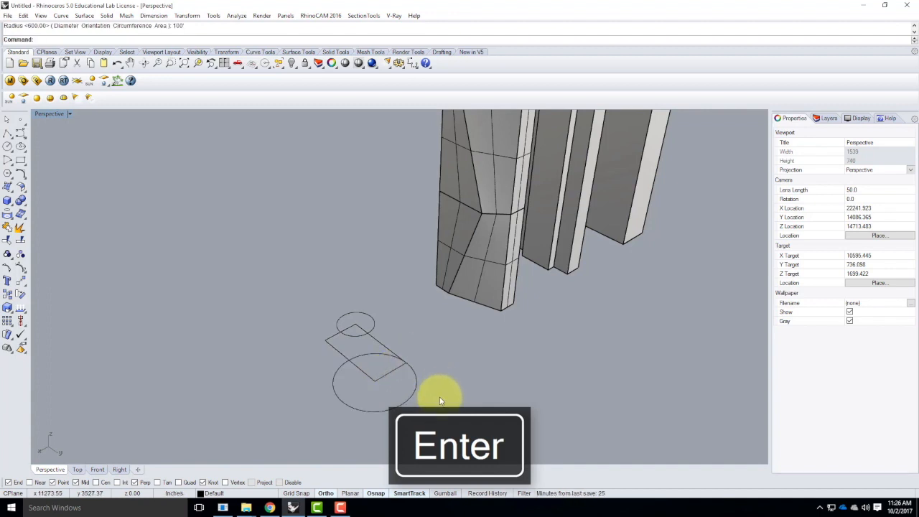
# Move the larger circle 50' outward from the rectangle, parallel to the rectangle's short side
pyautogui.moveTo(451, 375); pyautogui.dragTo(389, 372, button='right')
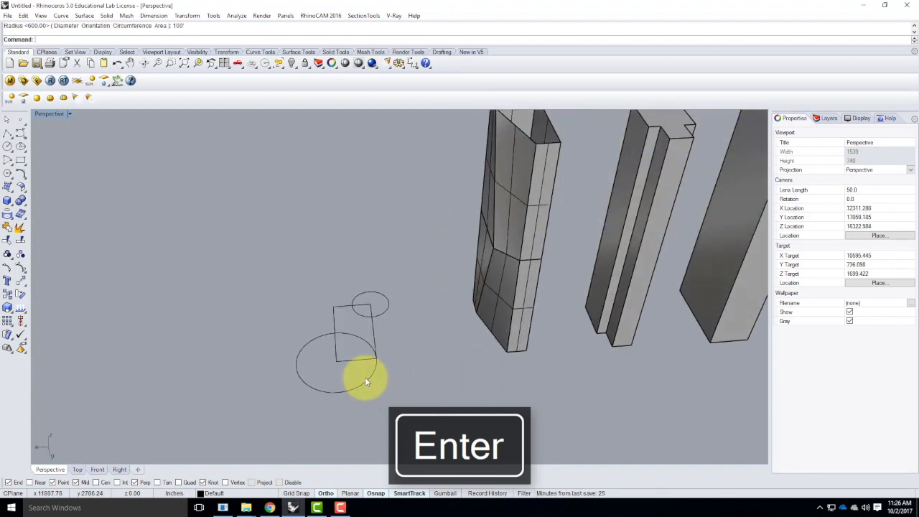
pyautogui.click(366, 378)
pyautogui.write('move')
pyautogui.press('Return')
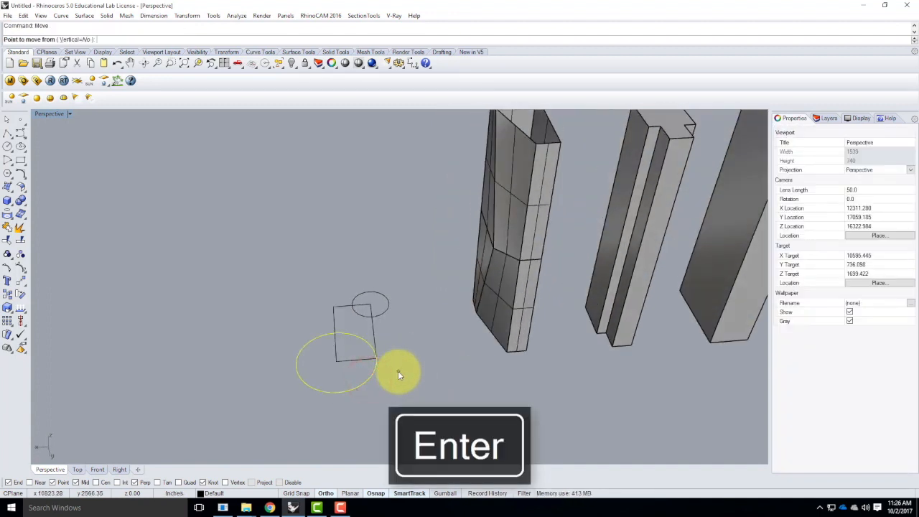
pyautogui.click(436, 372)
pyautogui.write('50')
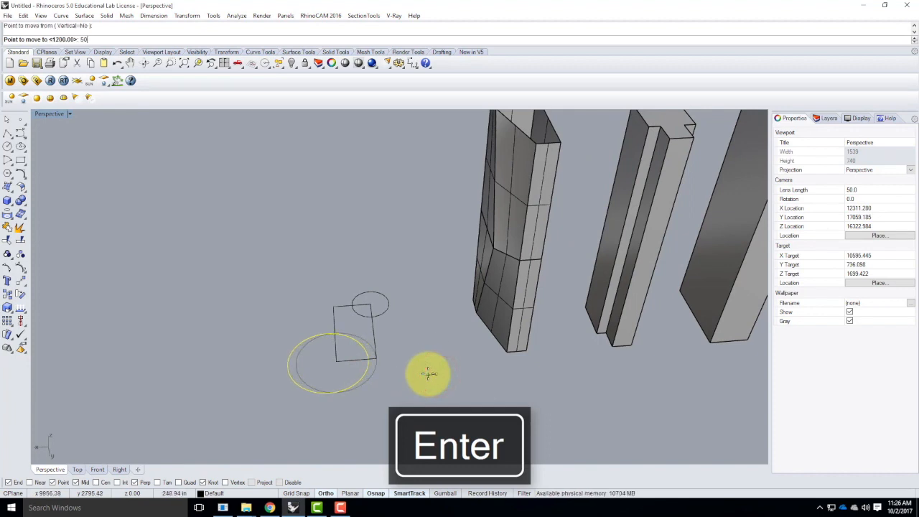
pyautogui.click(428, 373)
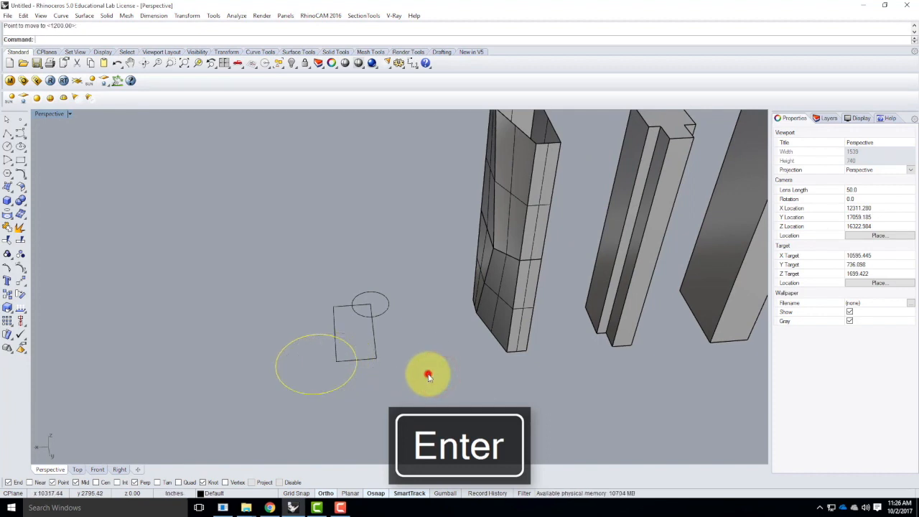
pyautogui.press('Escape')
# Trim the rectangle and circles against each other, leaving a single outline with two concave arc corners
pyautogui.write('trim')
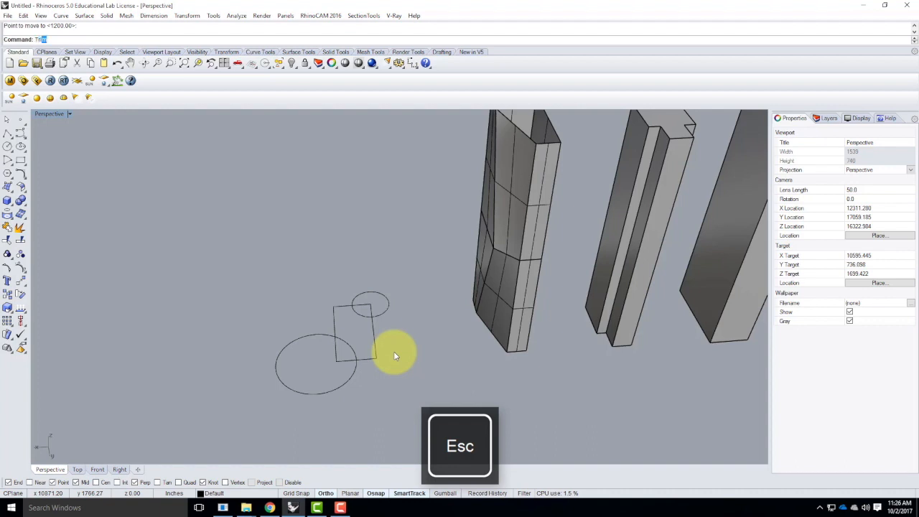
pyautogui.press('Return')
pyautogui.moveTo(413, 266); pyautogui.dragTo(242, 444)
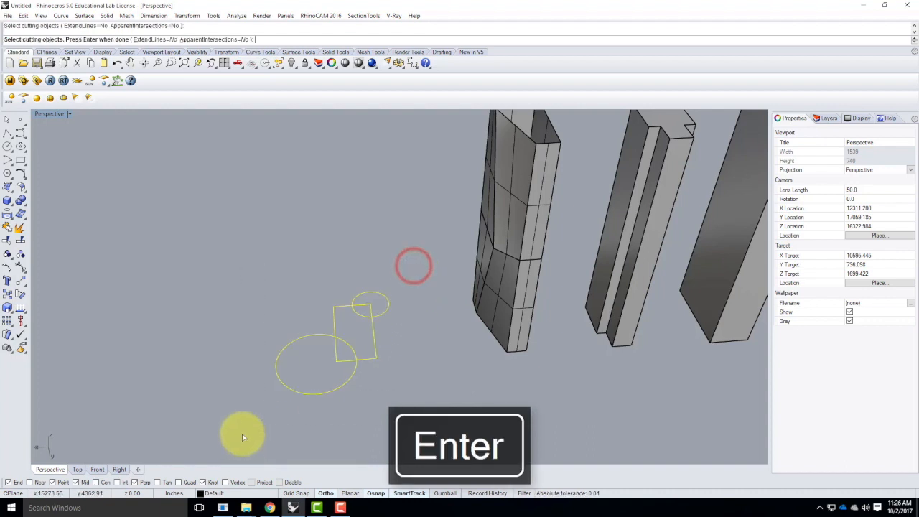
pyautogui.press('Return')
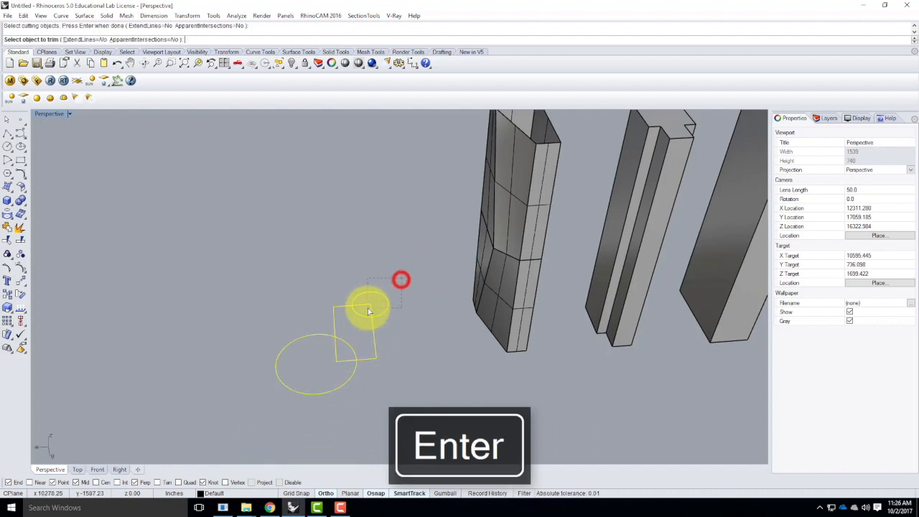
pyautogui.click(361, 310)
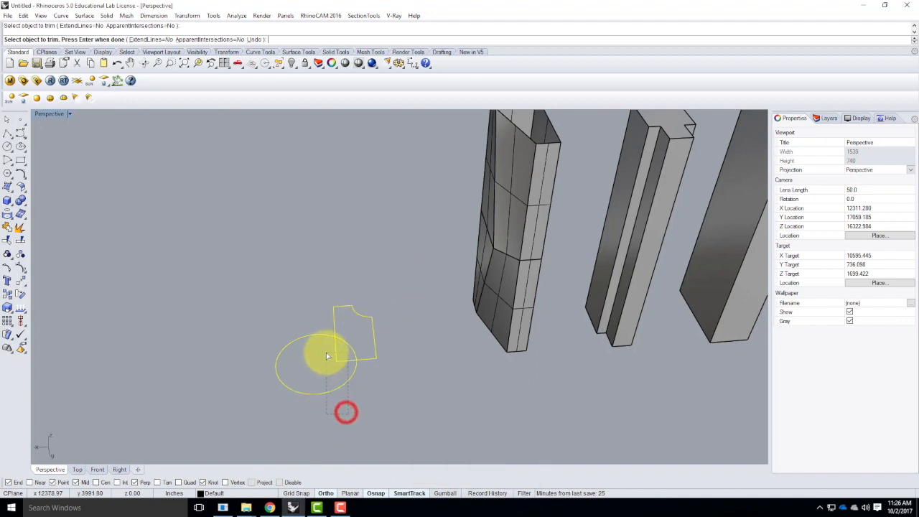
pyautogui.press('Return')
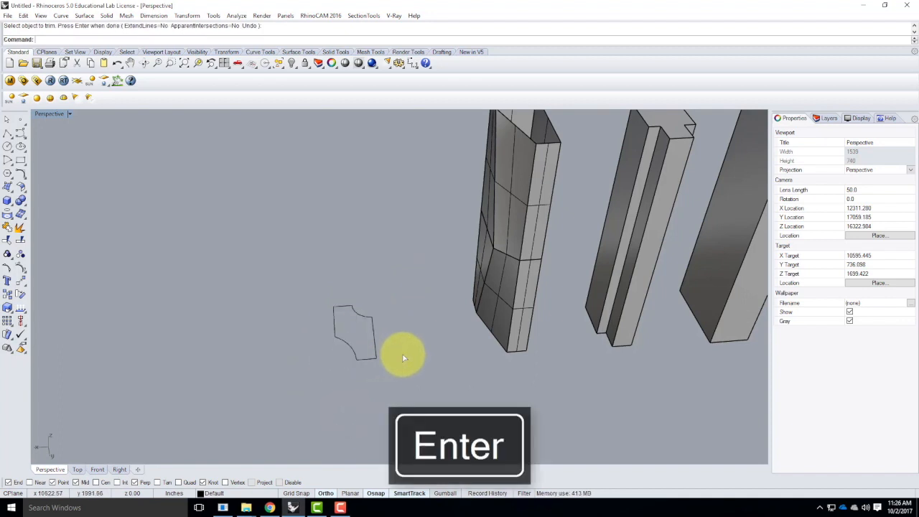
# Join the trimmed segments and arcs of the footprint into one closed curve
pyautogui.press('Escape')
pyautogui.moveTo(304, 259); pyautogui.dragTo(435, 387)
pyautogui.press('Return')
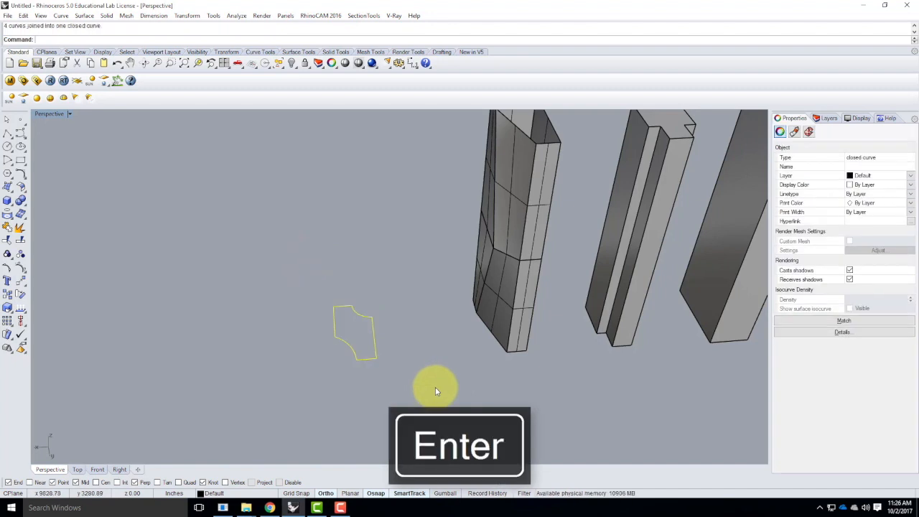
pyautogui.click(338, 301)
# Copy the closed outline vertically to heights of 300' and 600'
pyautogui.moveTo(289, 267); pyautogui.dragTo(439, 406)
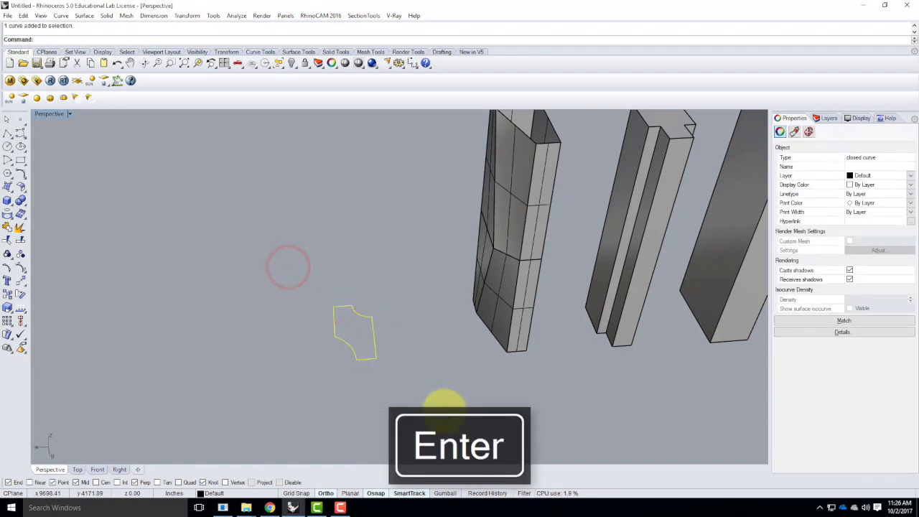
pyautogui.write('Copy')
pyautogui.press('Return')
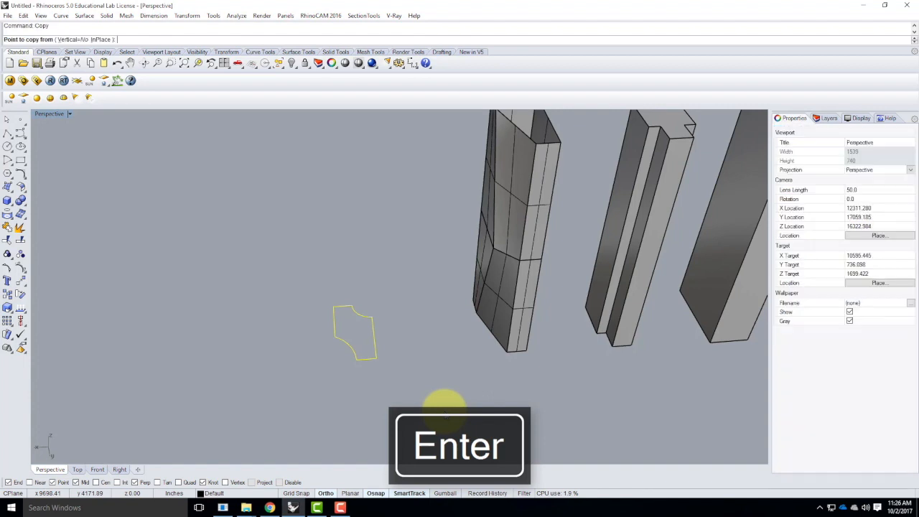
pyautogui.write('v')
pyautogui.press('Return')
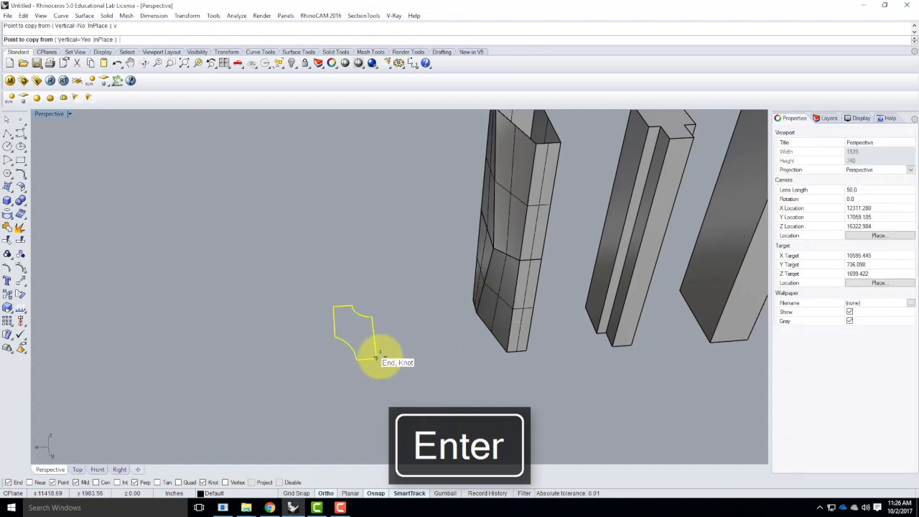
pyautogui.click(376, 356)
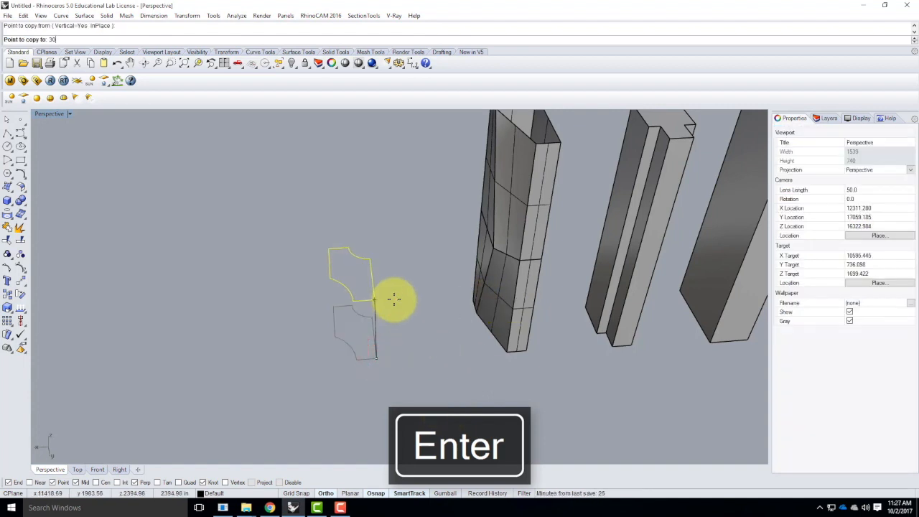
pyautogui.write('300')
pyautogui.press('Return')
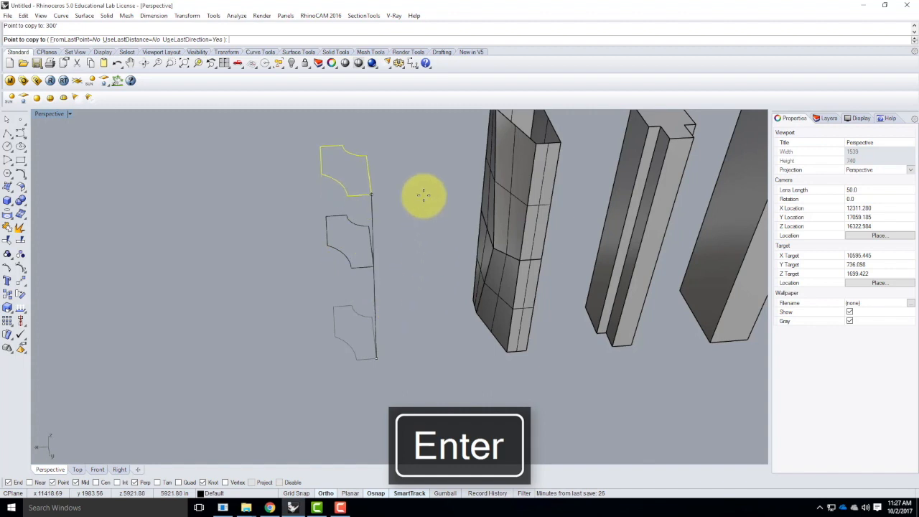
pyautogui.write('600')
pyautogui.press('Return')
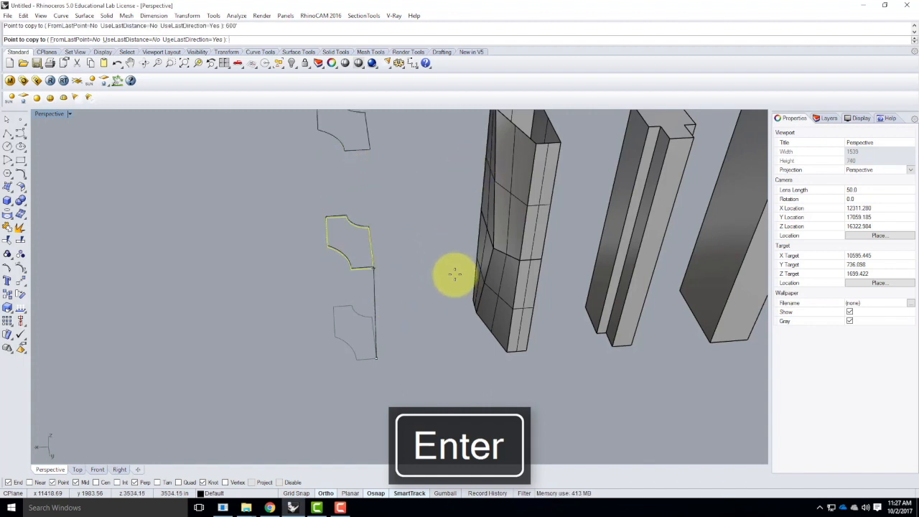
pyautogui.scroll(-5, 453, 270)
pyautogui.press('Escape')
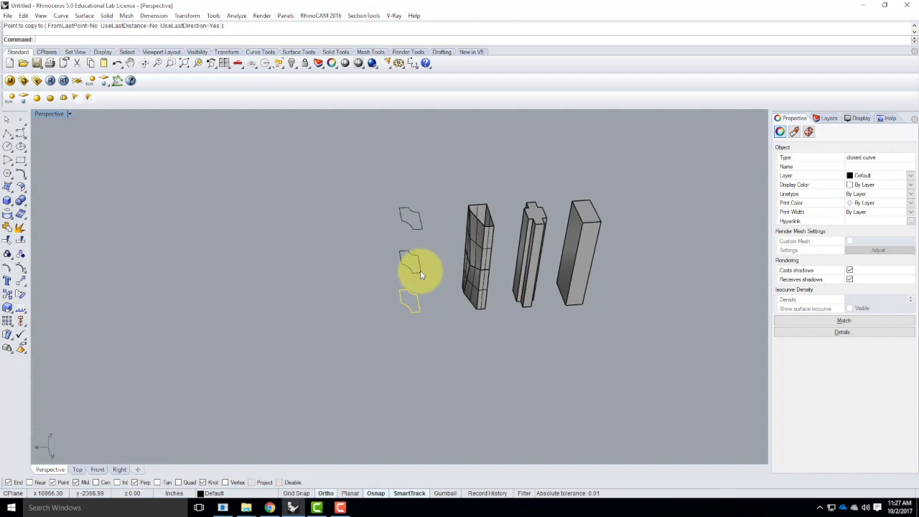
# Draw a diagonal line between the two uncut opposite corners of the middle outline
pyautogui.scroll(3, 410, 267)
pyautogui.click(410, 267)
pyautogui.click(11, 137)
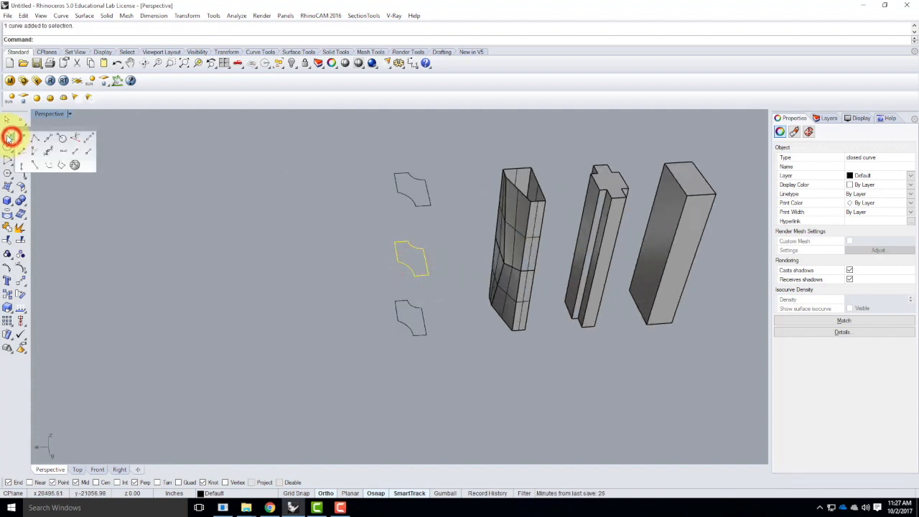
pyautogui.click(11, 136)
pyautogui.click(397, 245)
pyautogui.click(427, 274)
pyautogui.press('Return')
pyautogui.scroll(2, 441, 269)
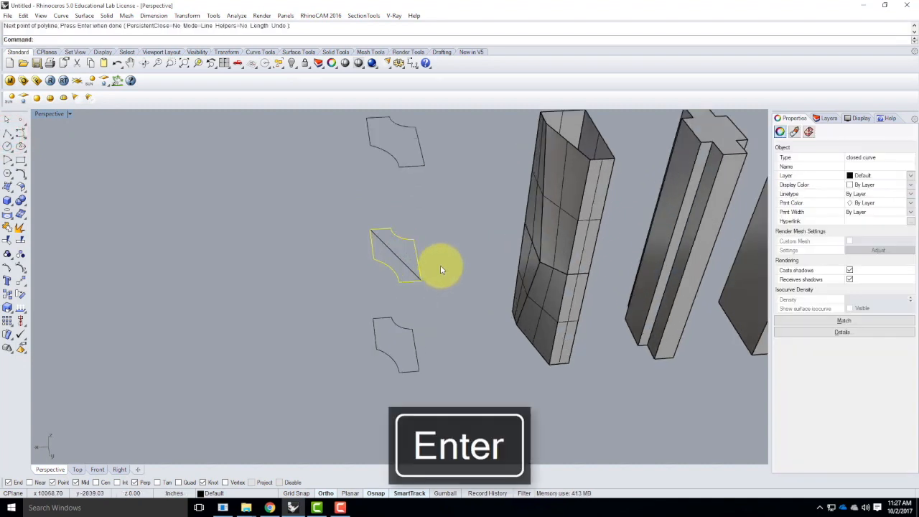
# Rotate the middle outline 180° about the diagonal's midpoint and delete the diagonal line
pyautogui.moveTo(449, 293); pyautogui.dragTo(325, 220)
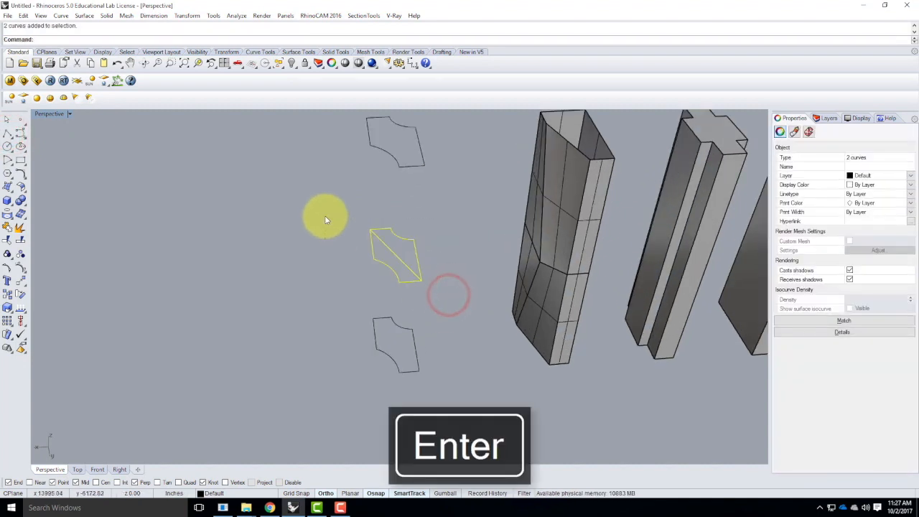
pyautogui.press('Return')
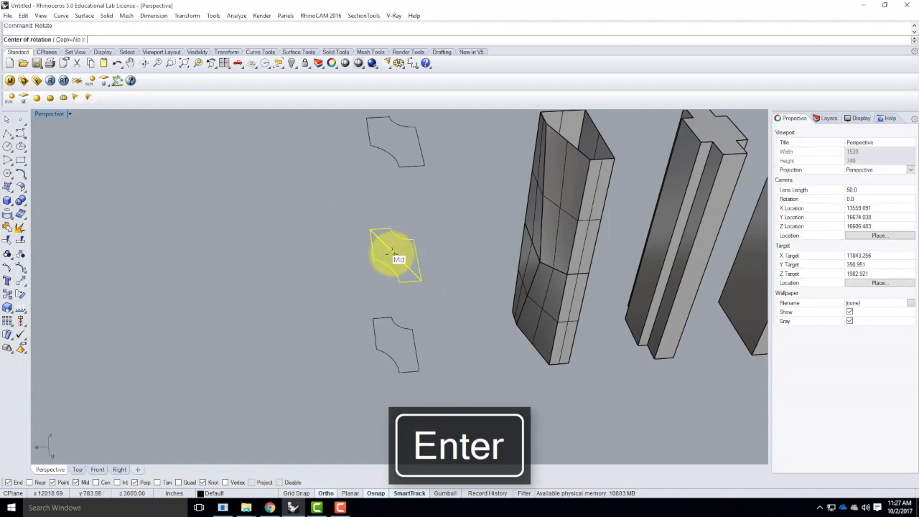
pyautogui.click(394, 251)
pyautogui.click(458, 251)
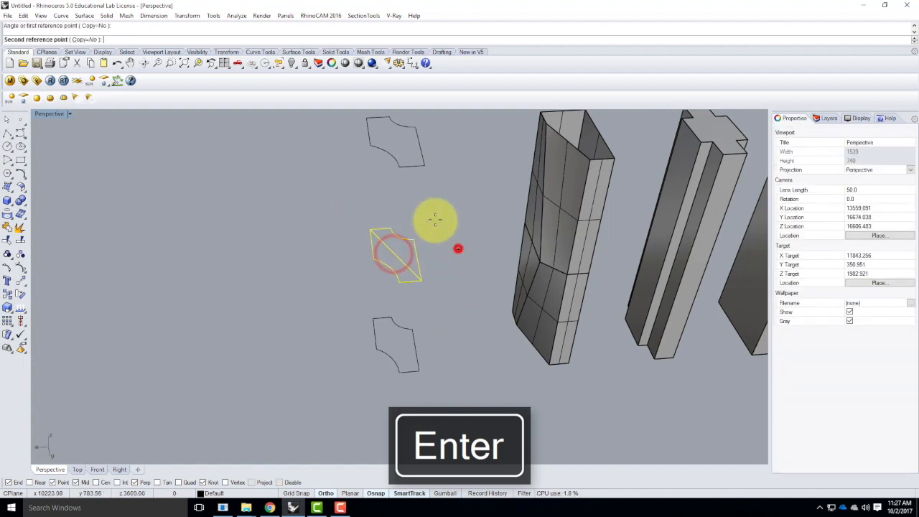
pyautogui.click(255, 249)
pyautogui.press('Escape')
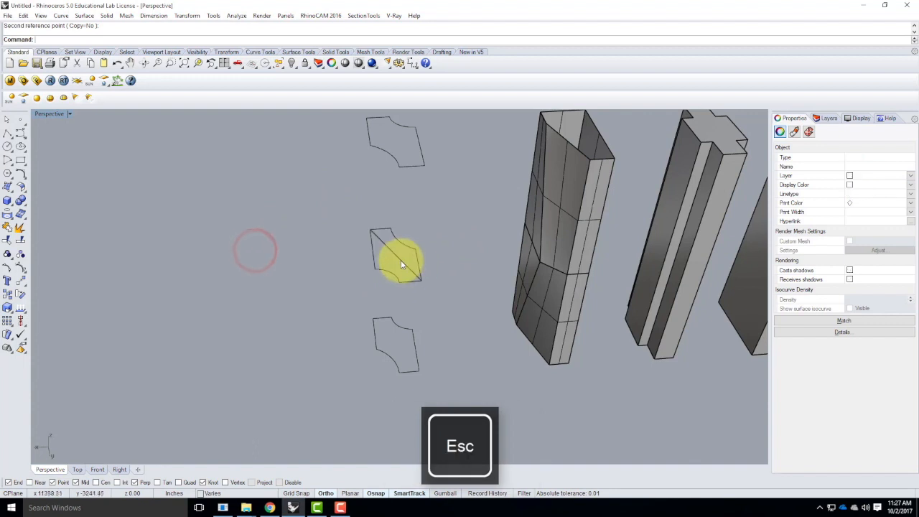
pyautogui.click(401, 260)
pyautogui.press('Delete')
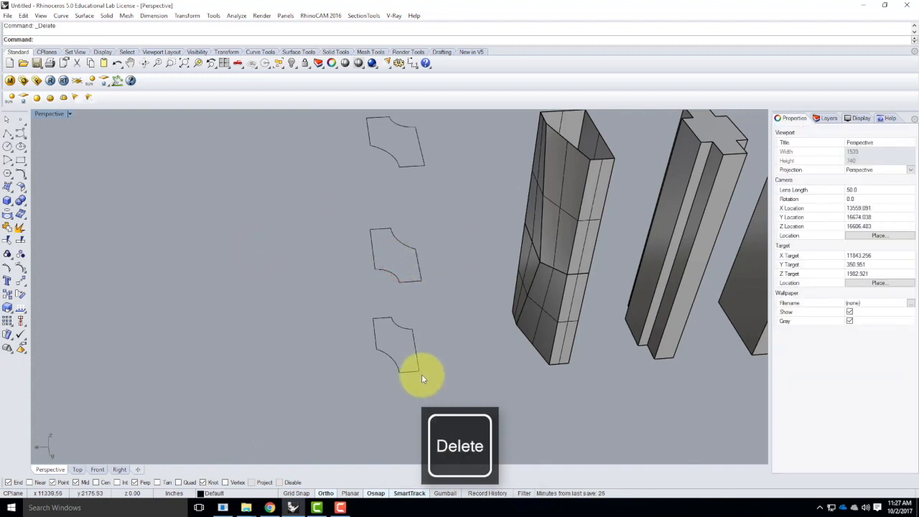
# Loft the ground outline to the rotated middle outline, keeping the default seam points
pyautogui.click(421, 373)
pyautogui.keyDown('shift'); pyautogui.click(411, 278); pyautogui.keyUp('shift')
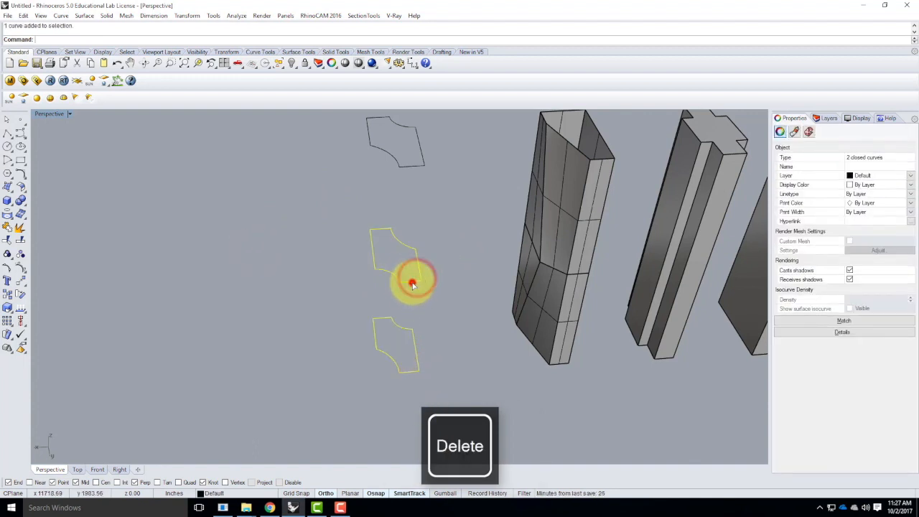
pyautogui.write('Loft')
pyautogui.press('Return')
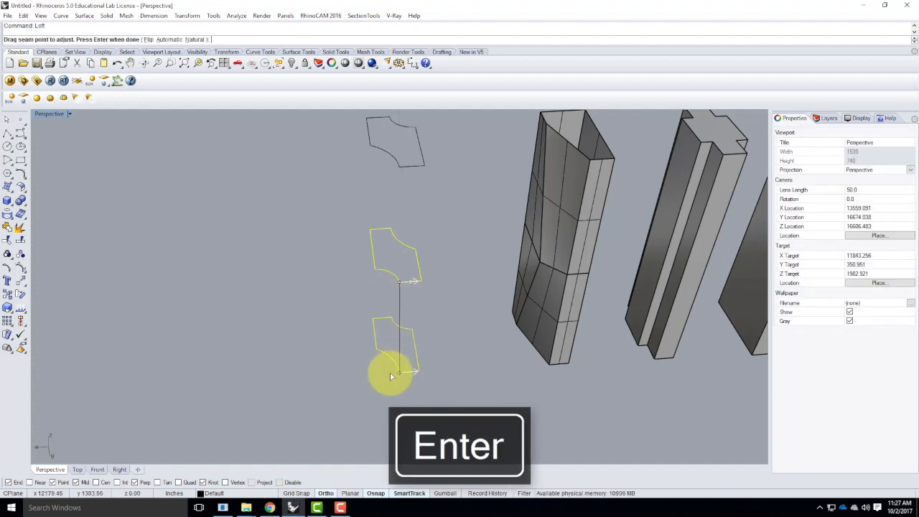
pyautogui.press('Return')
pyautogui.click(526, 310)
pyautogui.click(459, 273)
# Loft the middle outline to the top outline with the default seam points and the Normal style
pyautogui.click(406, 281)
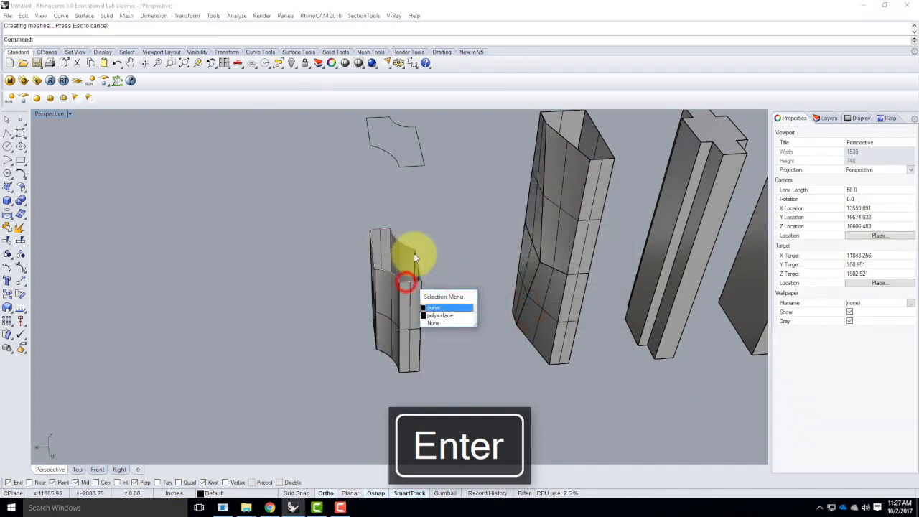
pyautogui.click(446, 308)
pyautogui.keyDown('shift'); pyautogui.click(404, 167); pyautogui.keyUp('shift')
pyautogui.rightClick(396, 173)
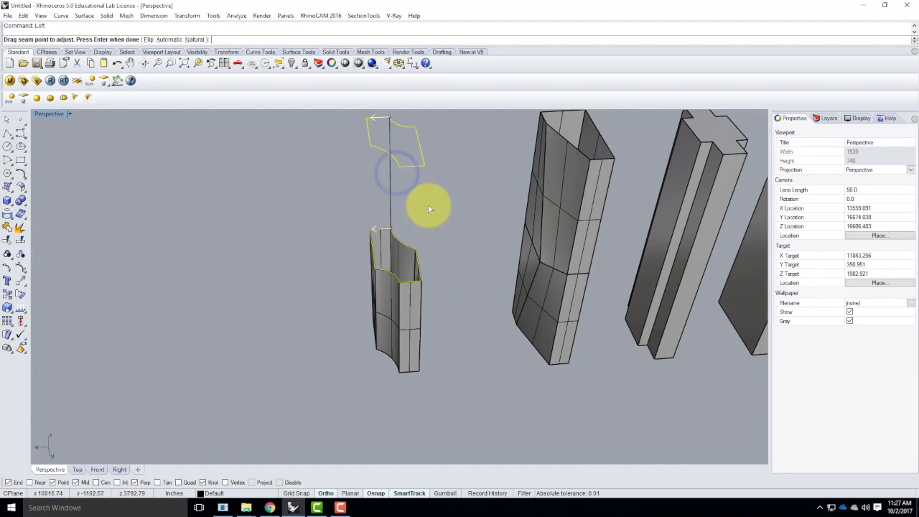
pyautogui.press('Return')
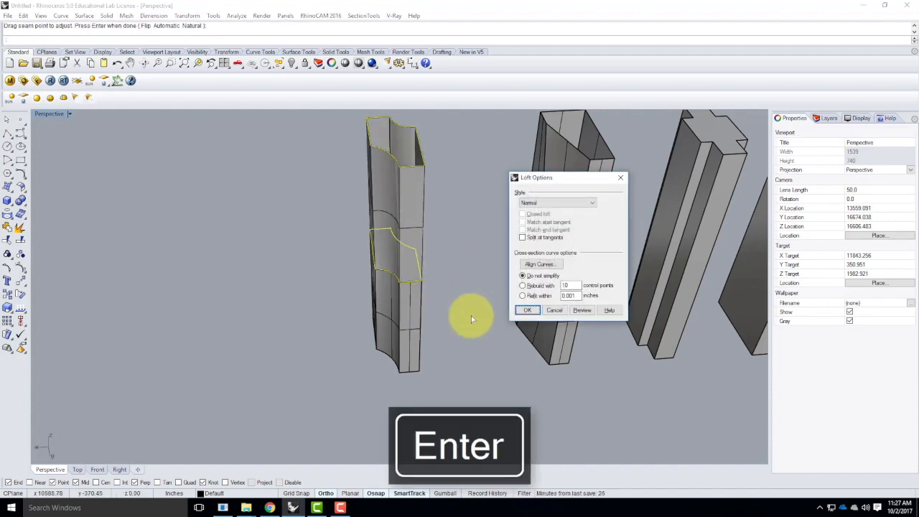
pyautogui.click(524, 311)
# Examine the lofted tower with curved corner cut-outs from several sides and compare it with the other towers
pyautogui.click(446, 361)
pyautogui.moveTo(431, 391); pyautogui.dragTo(392, 291, button='right')
pyautogui.moveTo(471, 320); pyautogui.dragTo(388, 297, button='right')
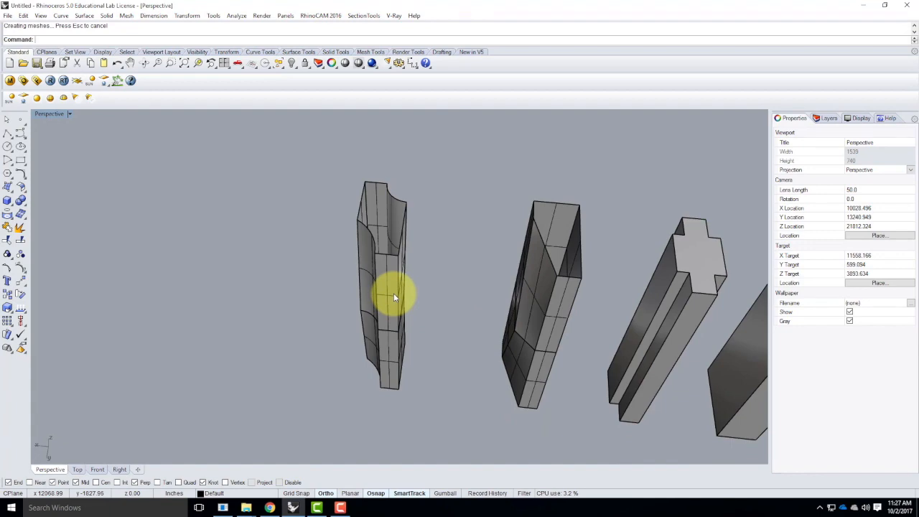
pyautogui.scroll(3, 365, 285)
pyautogui.click(372, 274)
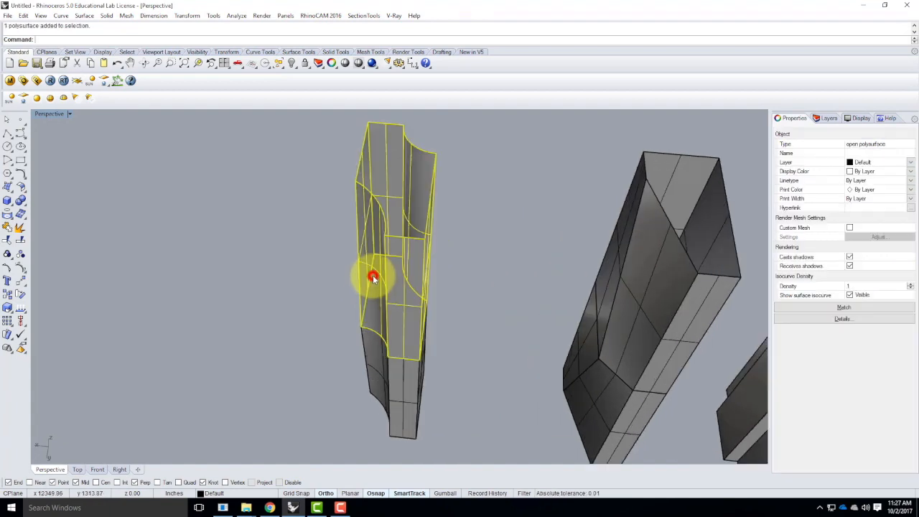
pyautogui.moveTo(372, 274); pyautogui.dragTo(441, 298, button='right')
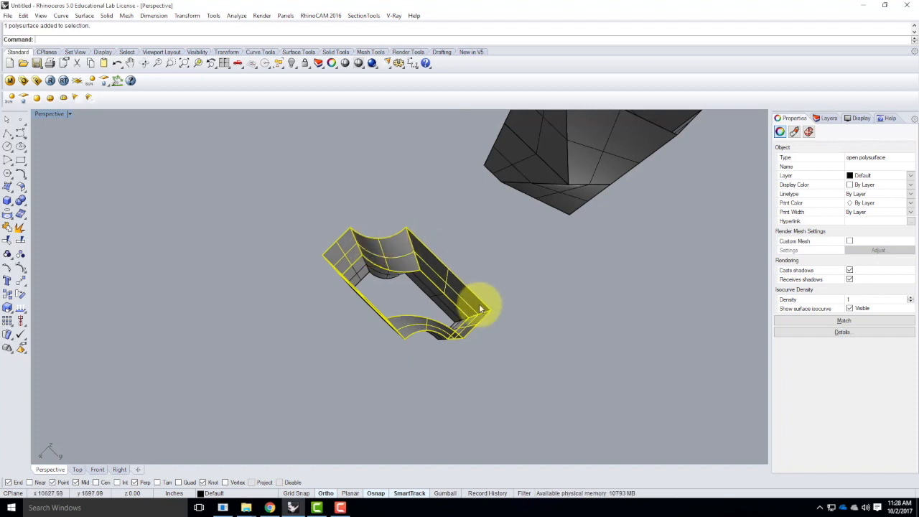
pyautogui.scroll(5, 399, 288)
pyautogui.moveTo(422, 296); pyautogui.dragTo(395, 274, button='right')
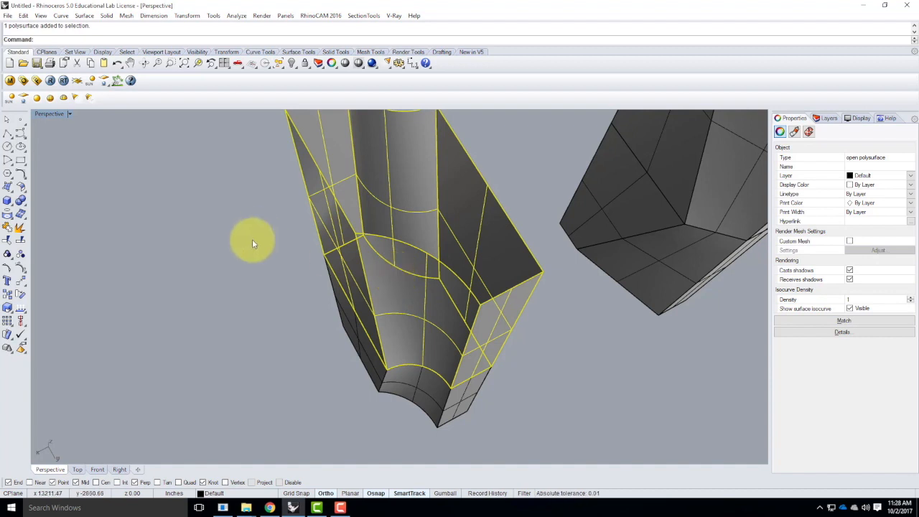
pyautogui.scroll(-5, 302, 303)
pyautogui.moveTo(302, 303); pyautogui.dragTo(533, 306, button='right')
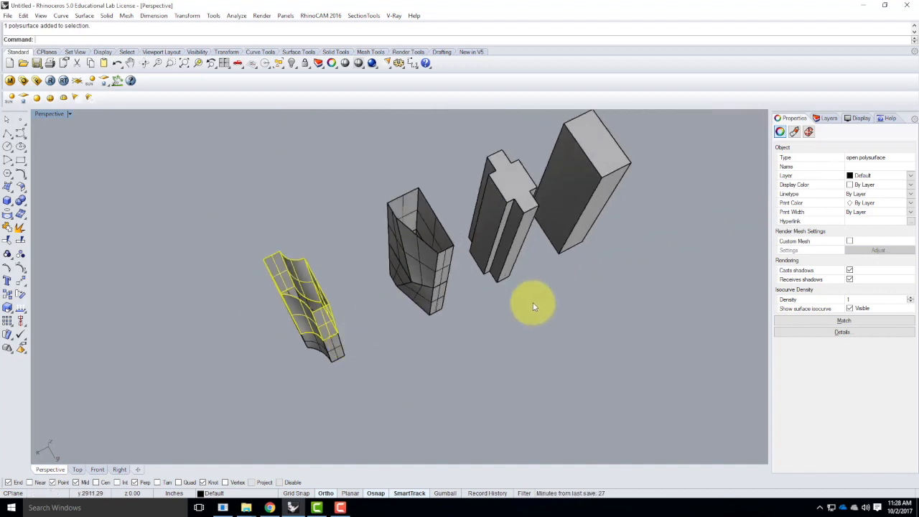
# Copy the notched-corner tower to the open end of the row, beyond the tower with curved cut-outs
pyautogui.click(516, 231)
pyautogui.scroll(-3, 574, 244)
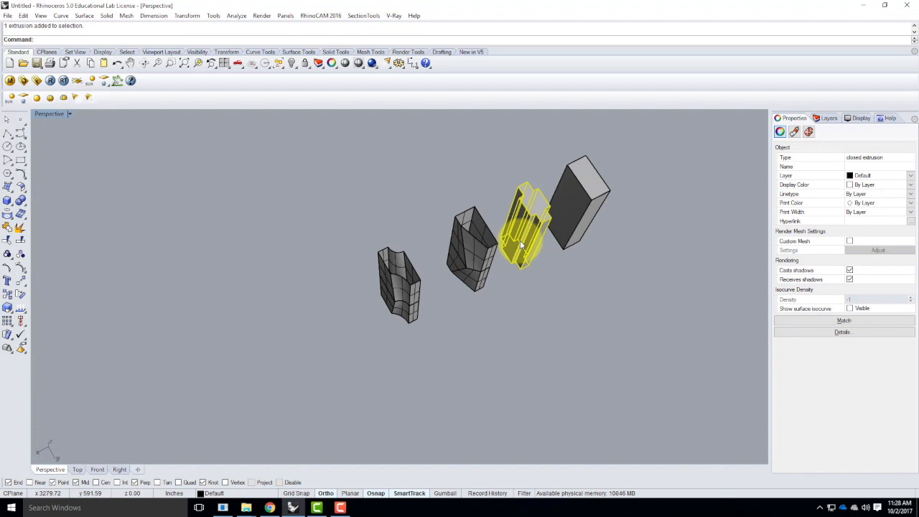
pyautogui.press('Return')
pyautogui.click(550, 284)
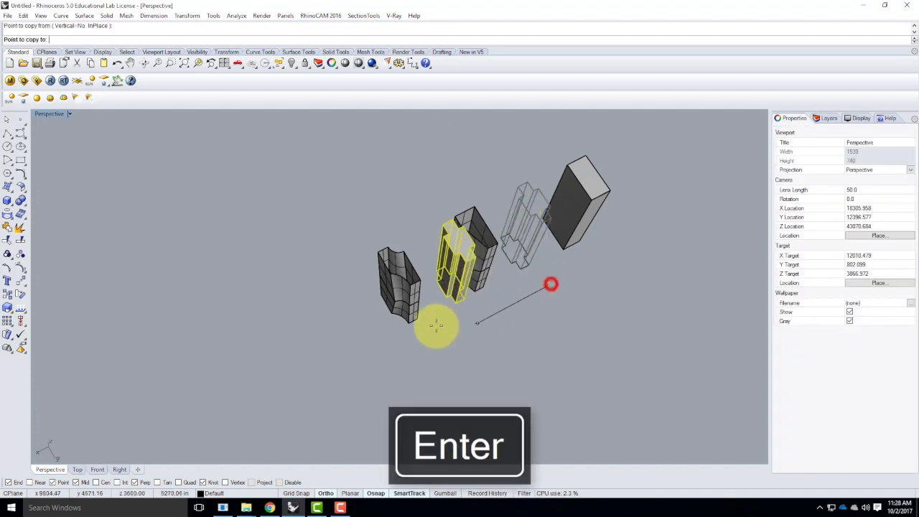
pyautogui.click(333, 363)
pyautogui.press('Escape')
# Start Cage Edit on the copied notched-corner tower, using a BoundingBox control object in the World coordinate system
pyautogui.moveTo(352, 382); pyautogui.dragTo(341, 325, button='right')
pyautogui.click(342, 321)
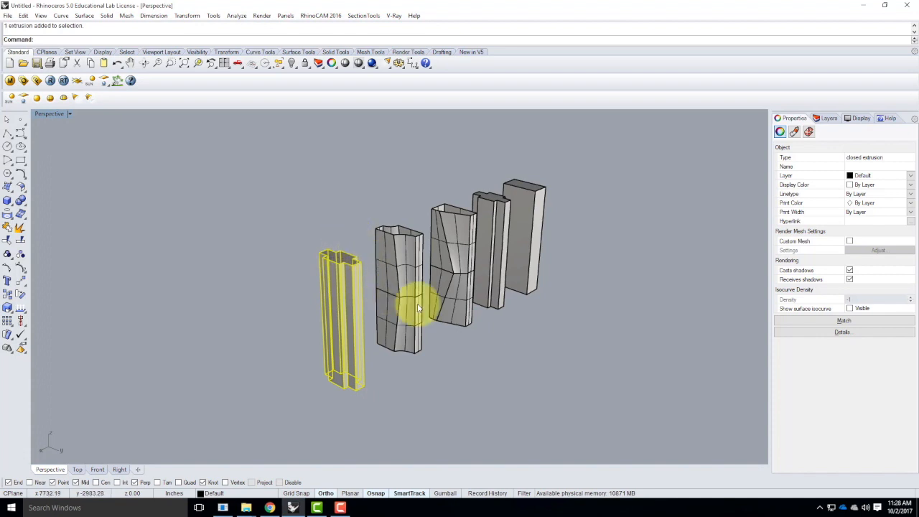
pyautogui.moveTo(478, 354)
pyautogui.mouseDown(button='right')
pyautogui.moveTo(455, 369)
pyautogui.moveTo(320, 282)
pyautogui.mouseUp(button='right')
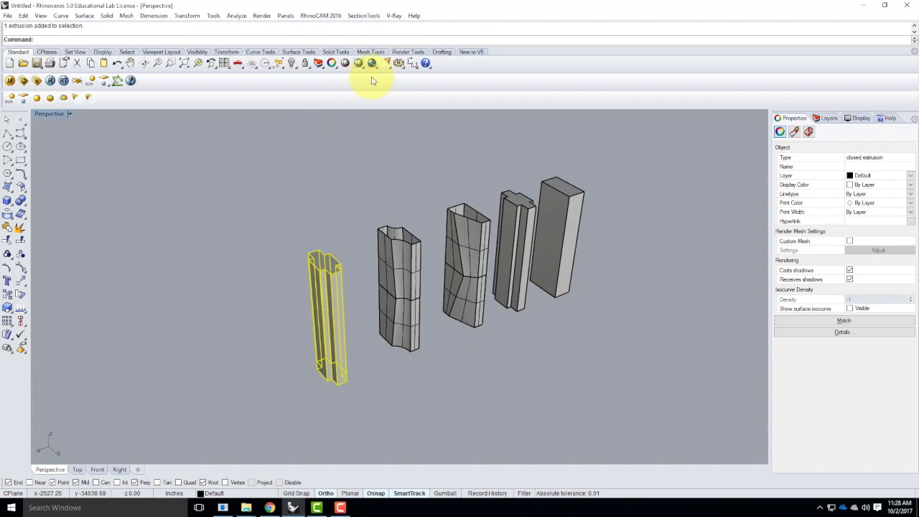
pyautogui.click(183, 16)
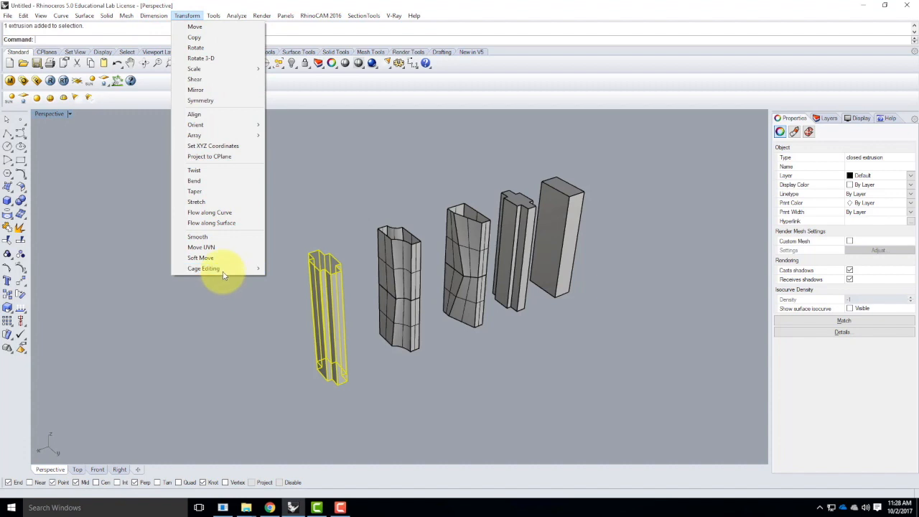
pyautogui.moveTo(217, 272)
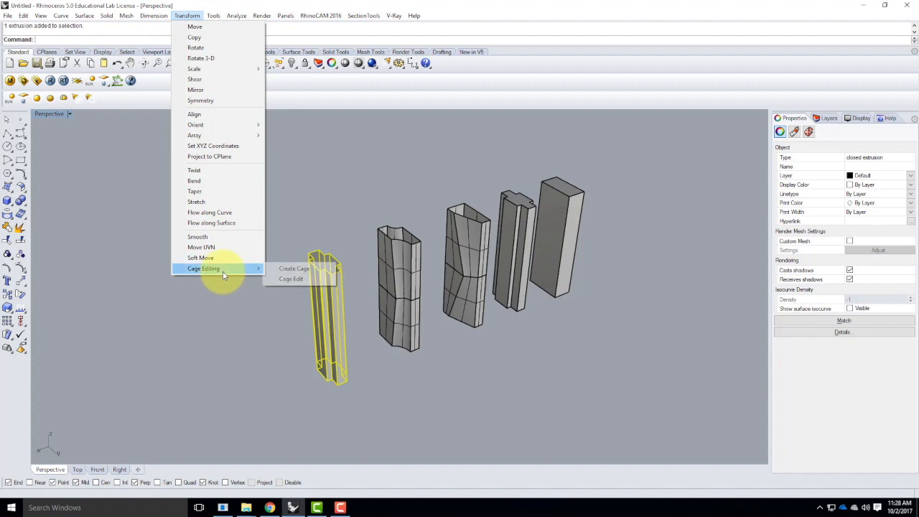
pyautogui.click(292, 282)
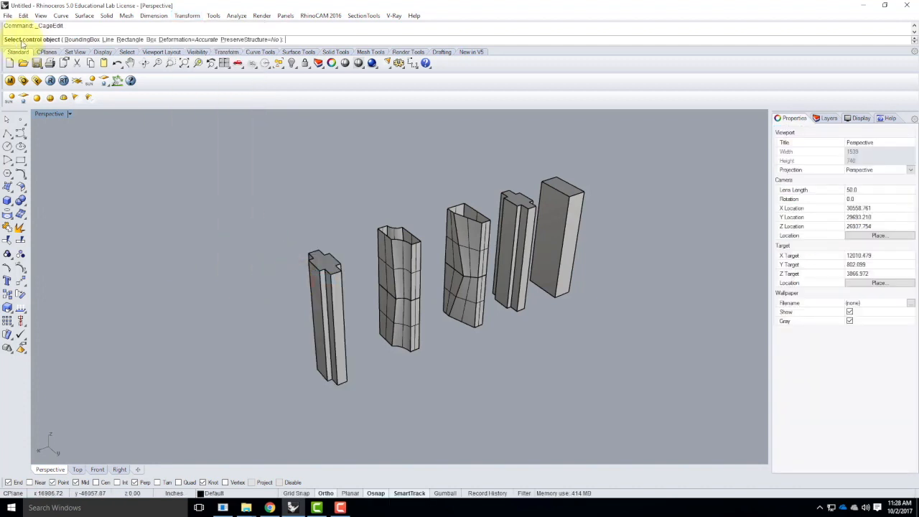
pyautogui.click(83, 40)
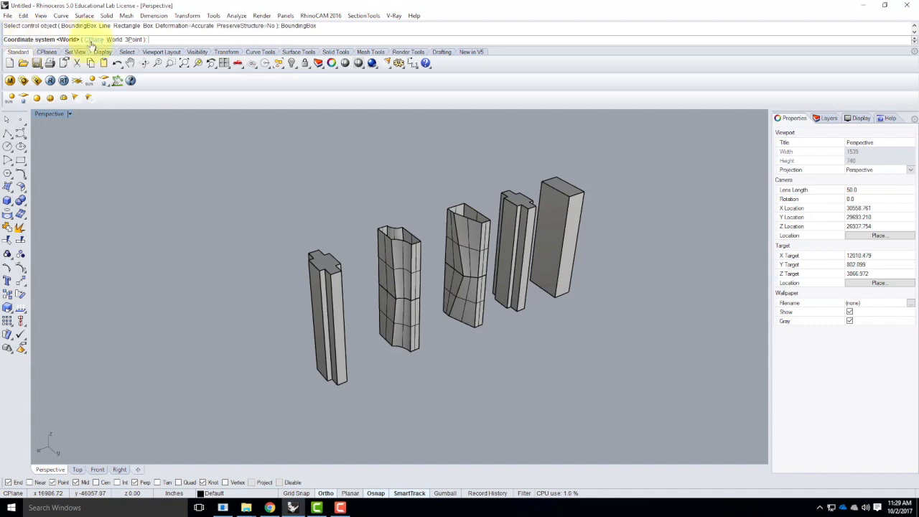
pyautogui.click(114, 39)
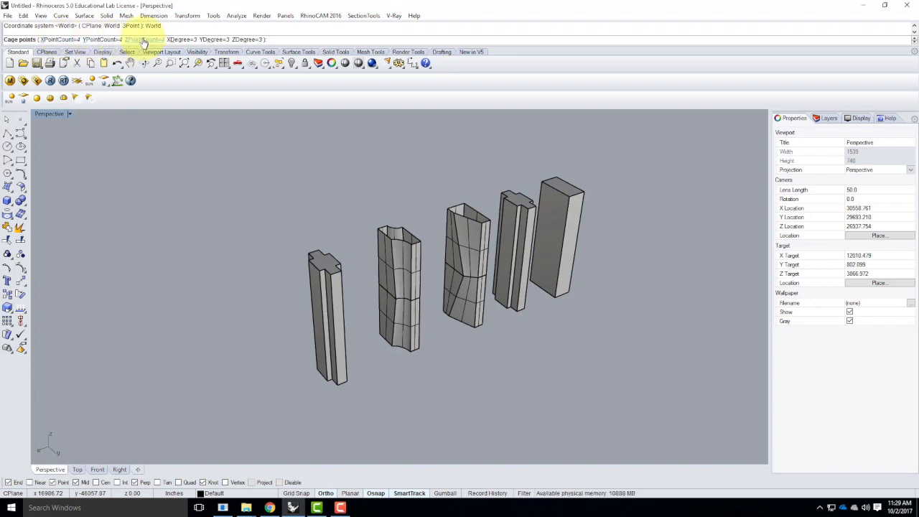
# Set the cage's X, Y and Z point counts to 2 each and apply it to the Global region
pyautogui.click(61, 39)
pyautogui.write('2')
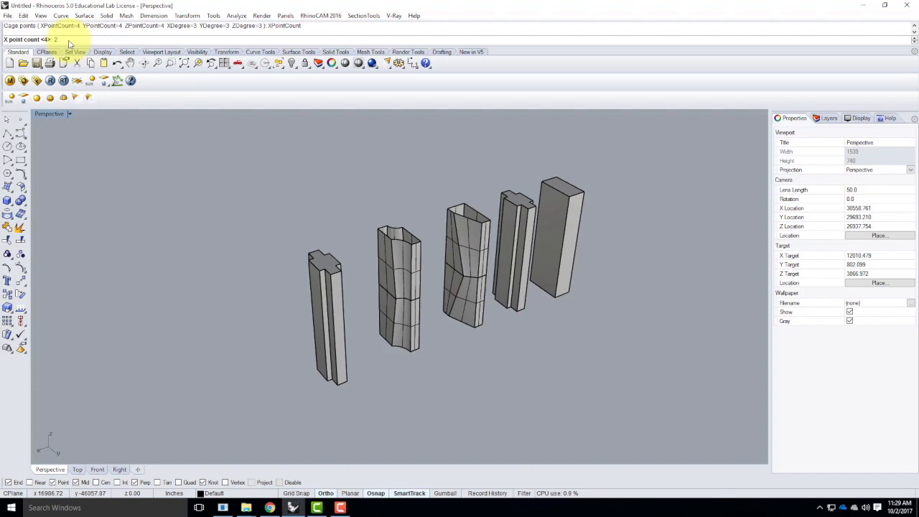
pyautogui.press('Return')
pyautogui.click(98, 40)
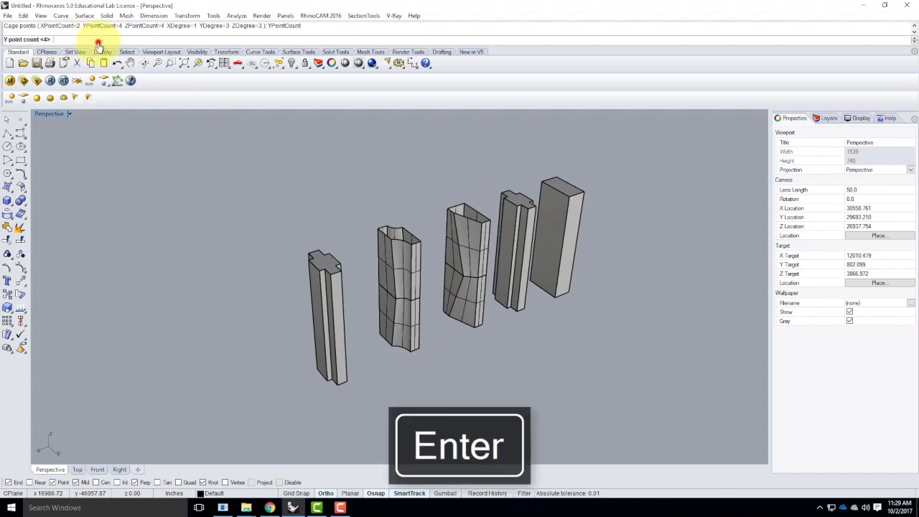
pyautogui.write('2')
pyautogui.press('Return')
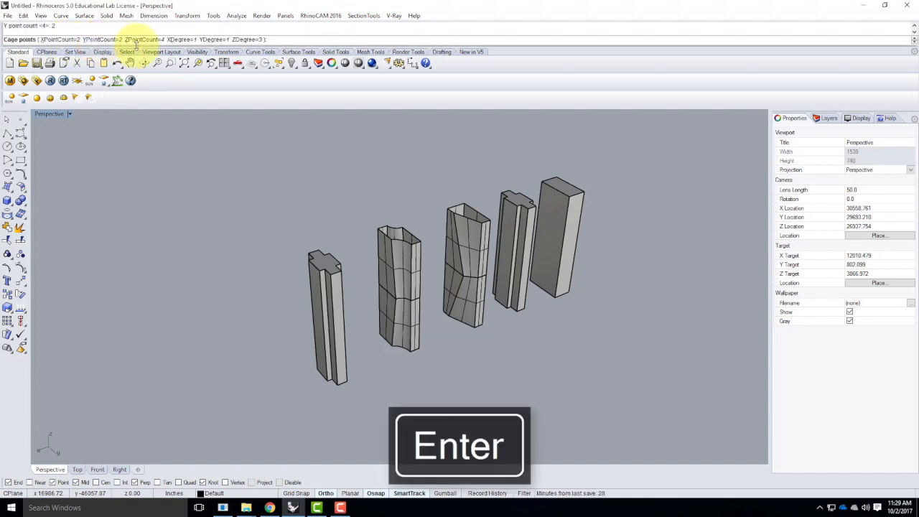
pyautogui.click(140, 40)
pyautogui.write('2')
pyautogui.press('Return')
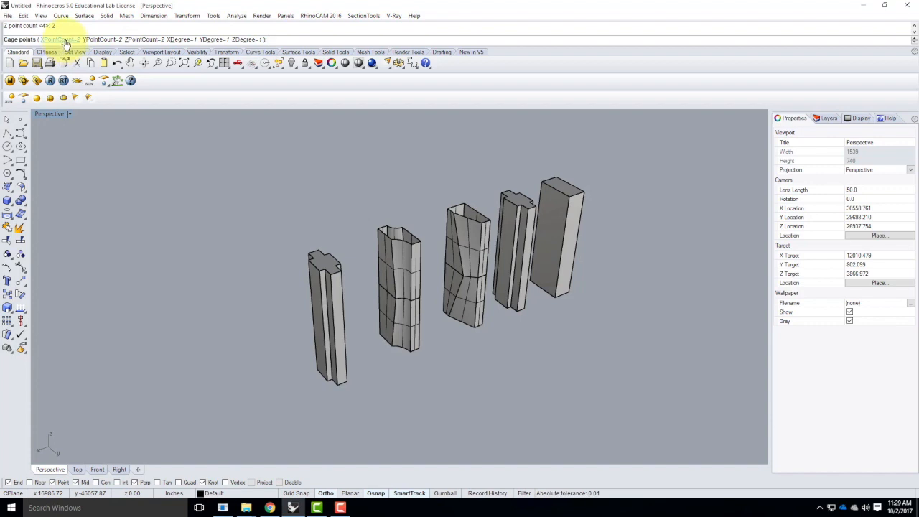
pyautogui.press('Return')
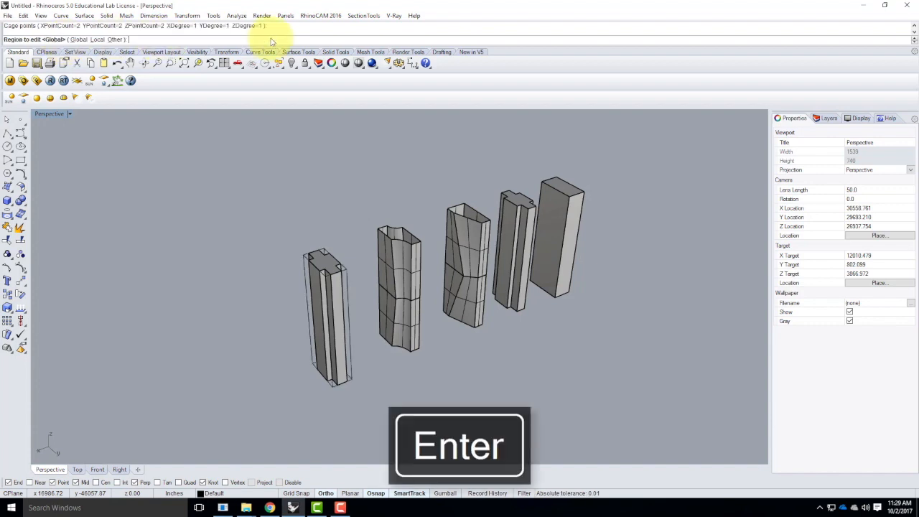
pyautogui.click(78, 39)
# Select the four top cage points of the copied tower and enable the Center object snap
pyautogui.moveTo(422, 344); pyautogui.dragTo(410, 320, button='right')
pyautogui.scroll(4, 325, 262)
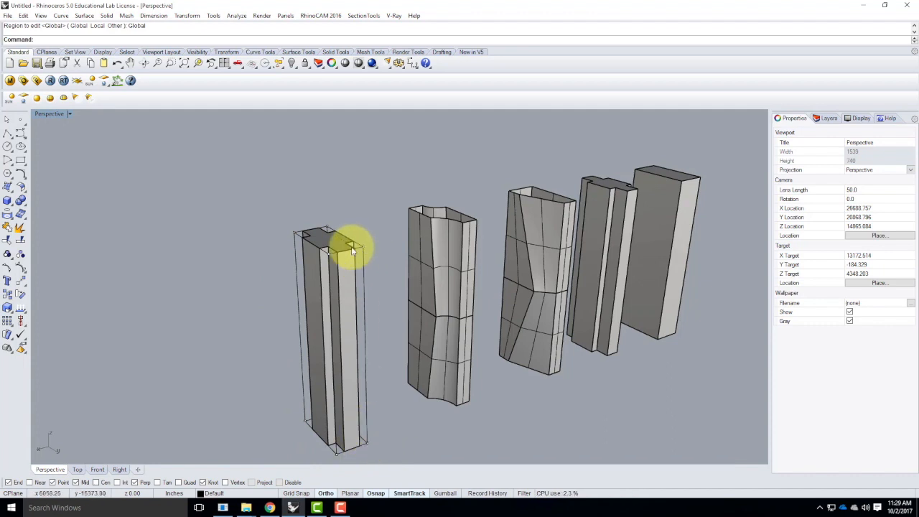
pyautogui.moveTo(245, 189); pyautogui.dragTo(385, 282)
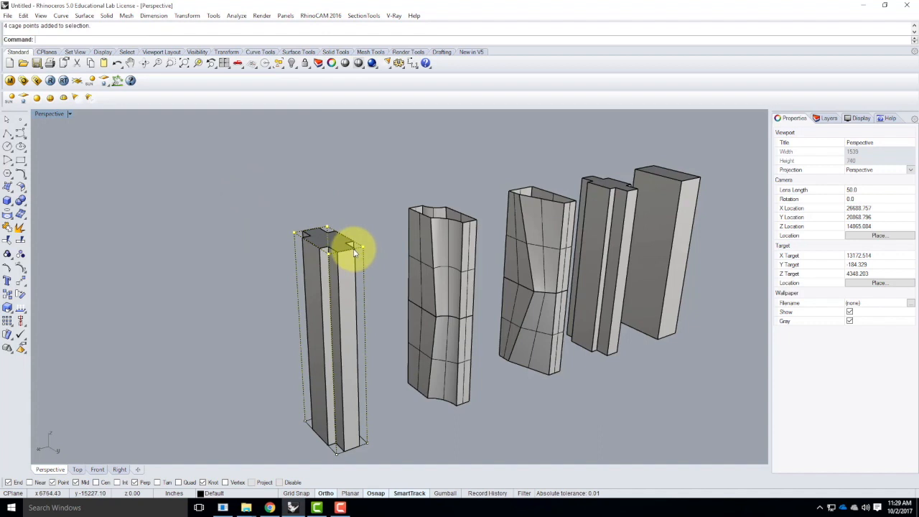
pyautogui.press('Return')
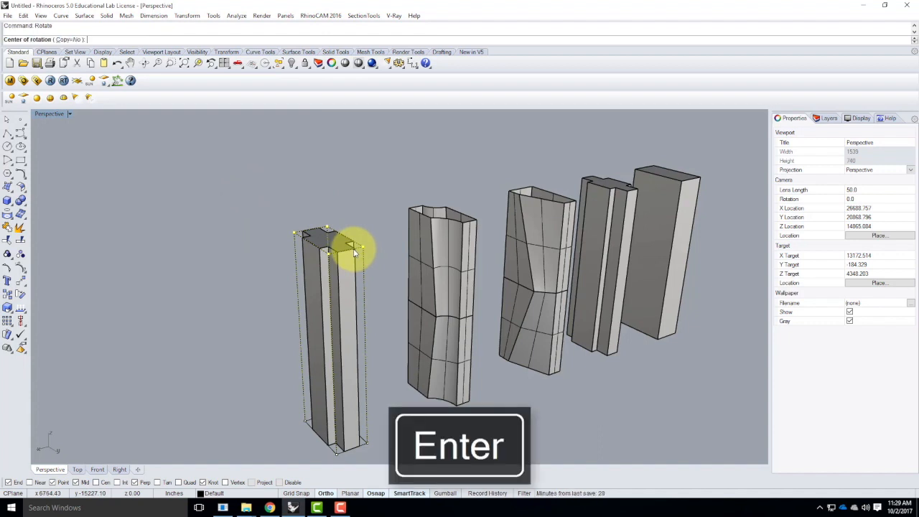
pyautogui.click(96, 481)
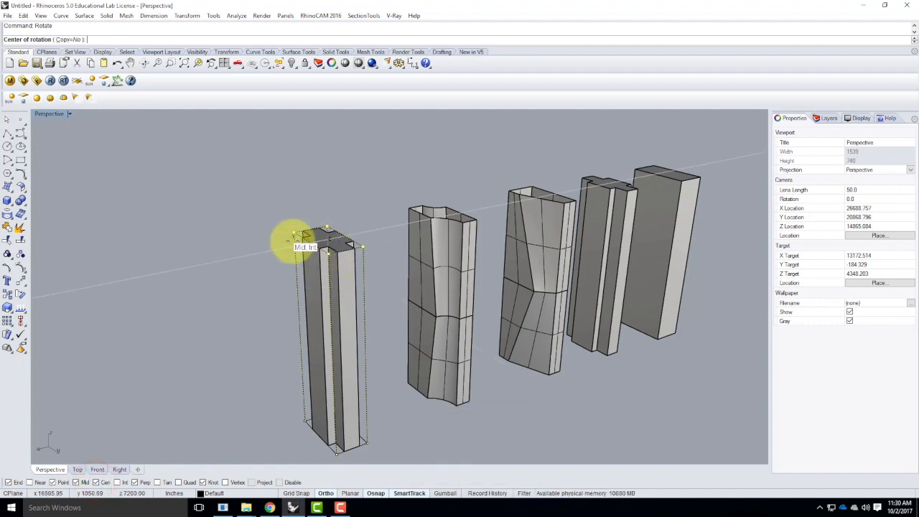
# Draw a diagonal line across the copied tower's top face between two opposite notched corners
pyautogui.click(7, 136)
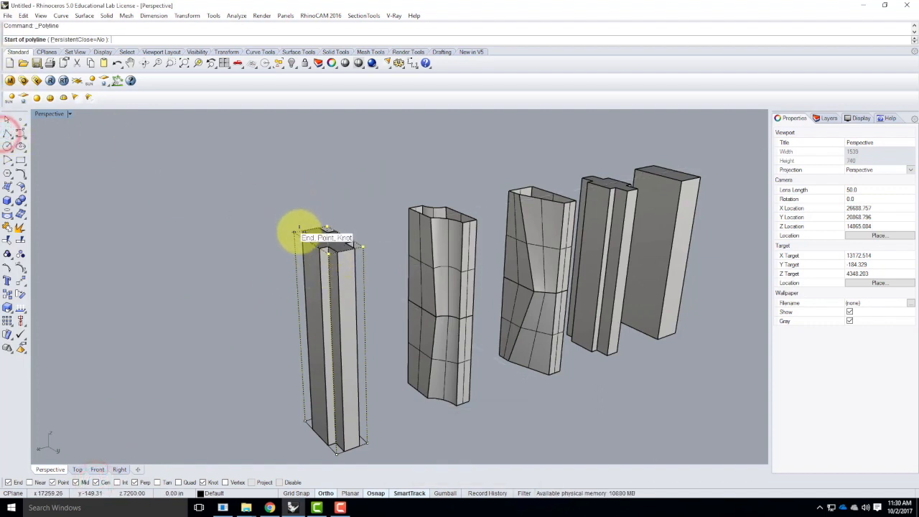
pyautogui.click(304, 233)
pyautogui.click(352, 246)
pyautogui.press('Return')
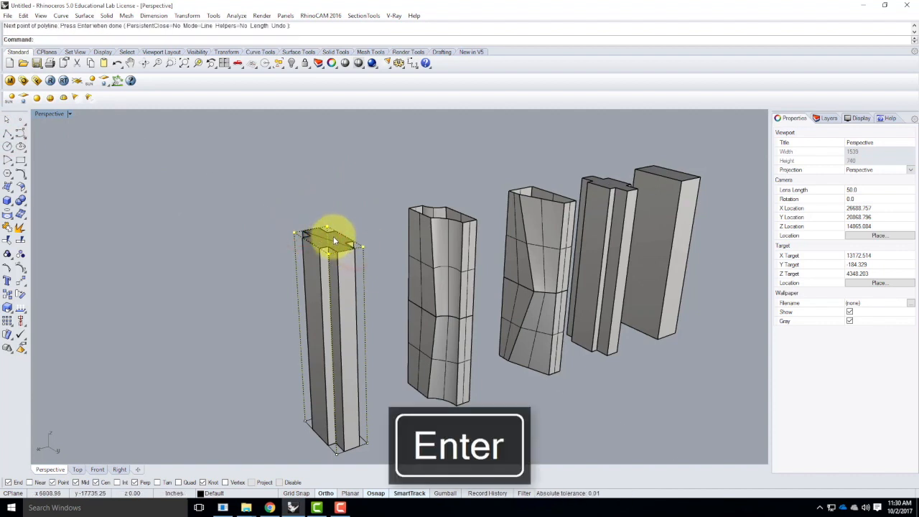
# Rotate the four selected top cage points 15° about the diagonal line's midpoint
pyautogui.scroll(3, 329, 237)
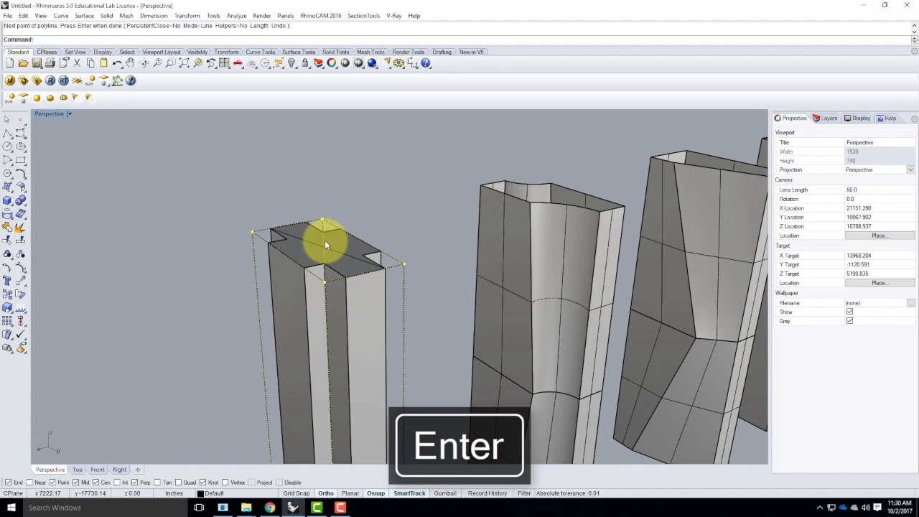
pyautogui.write('Ro')
pyautogui.press('Return')
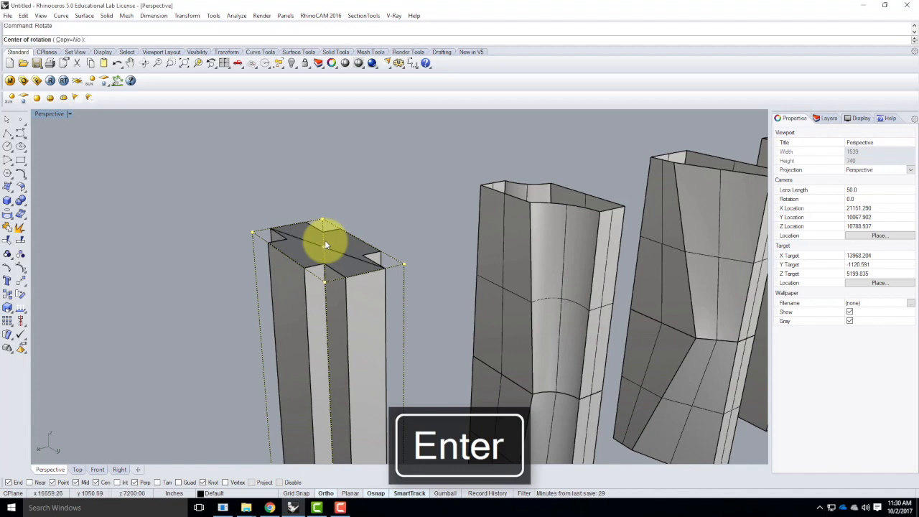
pyautogui.click(324, 240)
pyautogui.click(388, 224)
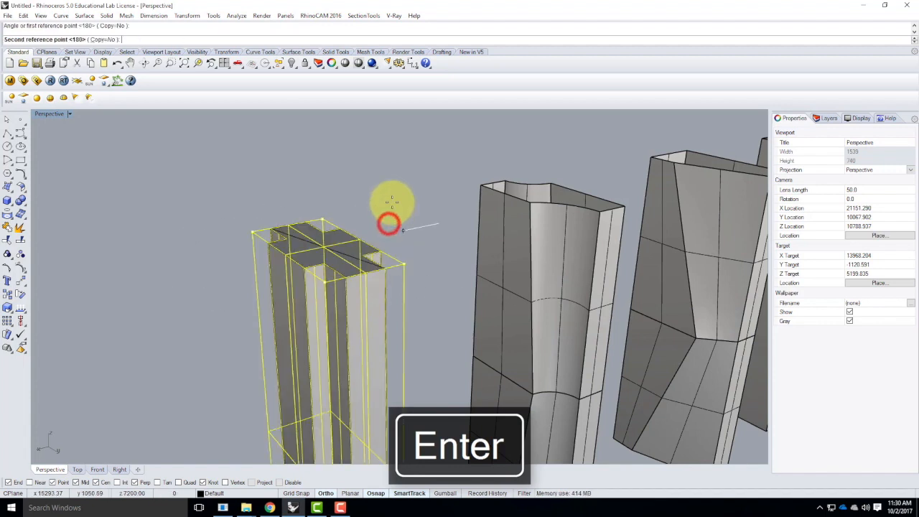
pyautogui.write('15')
pyautogui.press('Return')
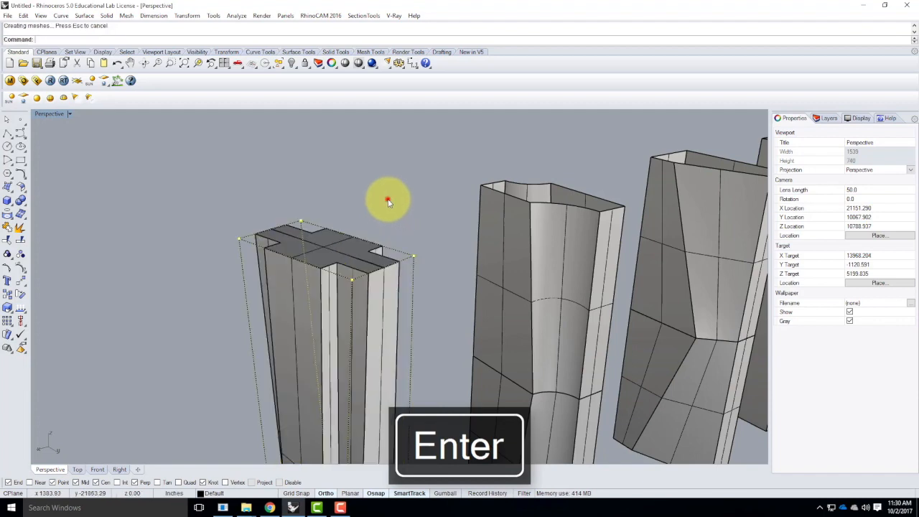
# Examine the twist of the cage-edited tower from several sides
pyautogui.scroll(-5, 386, 196)
pyautogui.moveTo(386, 196); pyautogui.dragTo(424, 268, button='right')
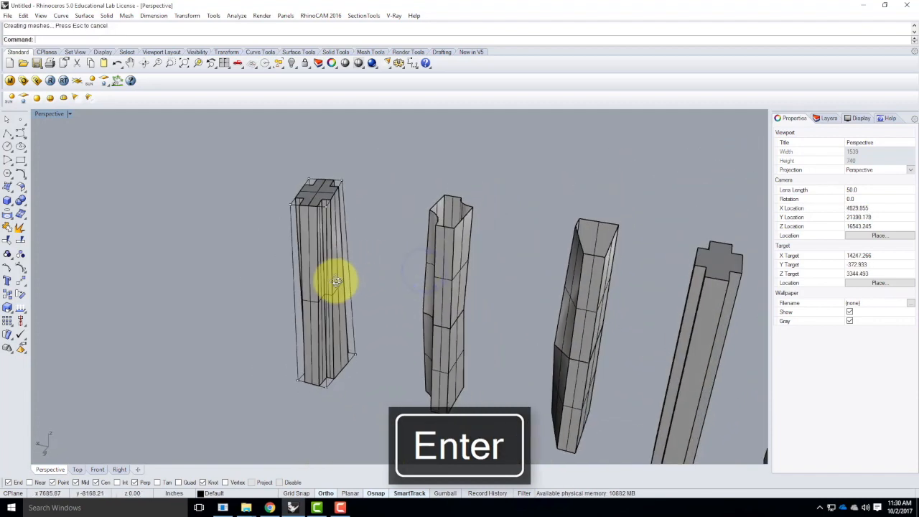
pyautogui.moveTo(336, 281); pyautogui.dragTo(350, 320, button='right')
pyautogui.scroll(5, 331, 291)
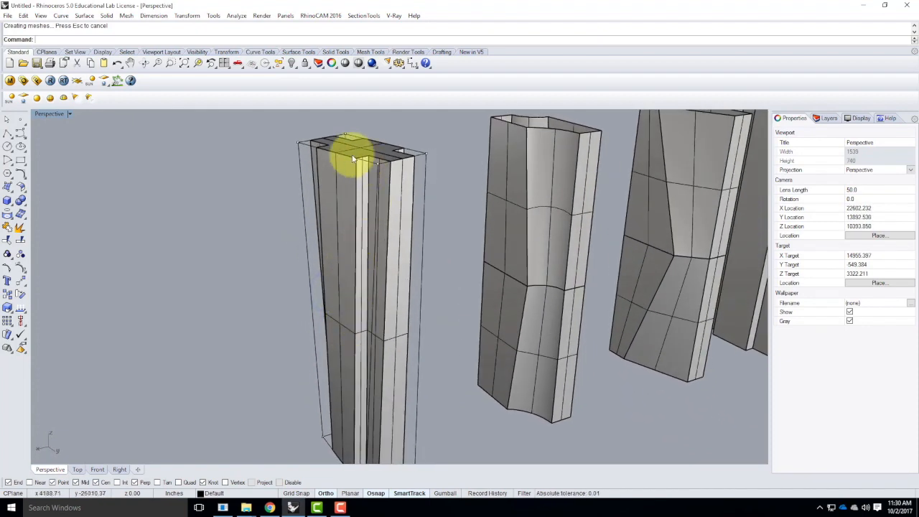
pyautogui.scroll(-3, 346, 160)
pyautogui.moveTo(368, 163); pyautogui.dragTo(347, 198, button='right')
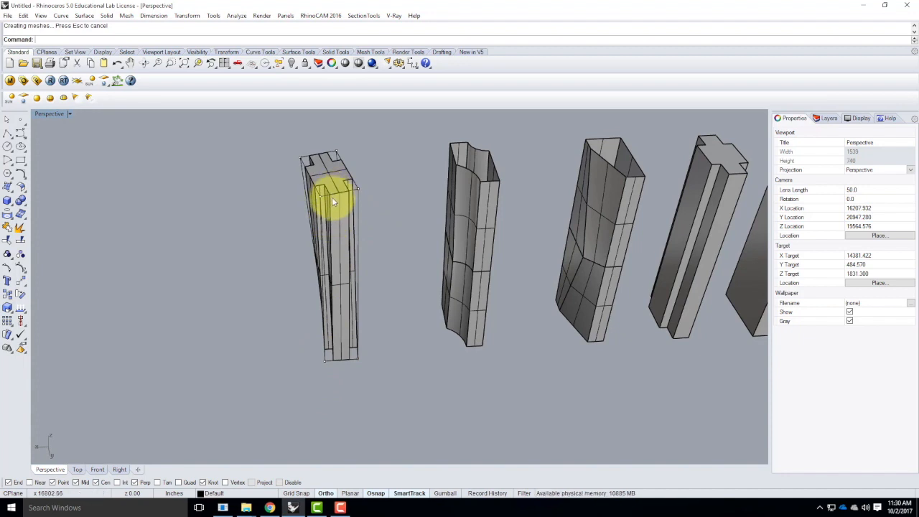
# Copy the original notched-corner tower to an empty spot at the far end of the row, beyond the twisted tower
pyautogui.scroll(-5, 426, 215)
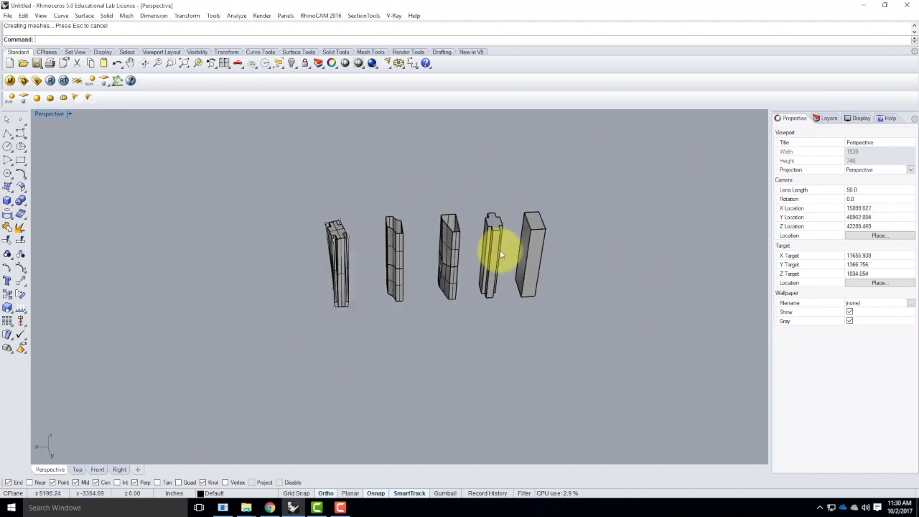
pyautogui.press('Escape')
pyautogui.click(491, 256)
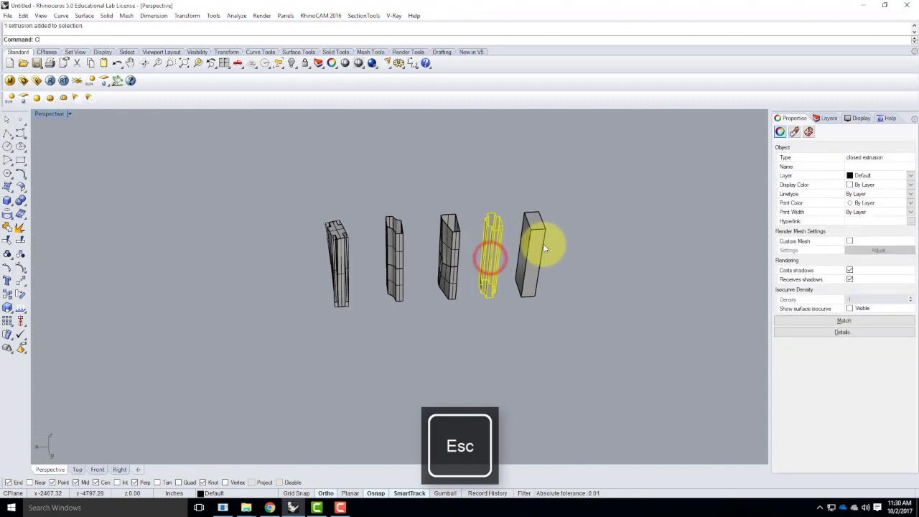
pyautogui.press('Return')
pyautogui.write('C')
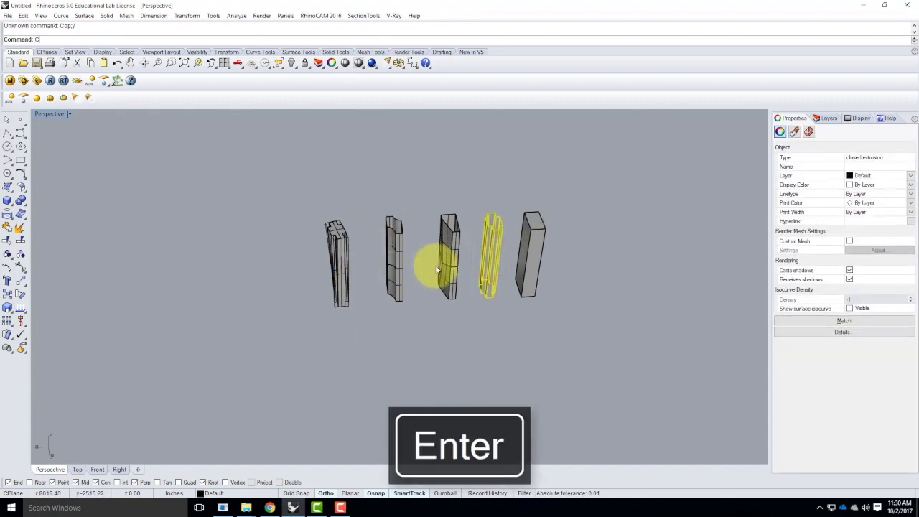
pyautogui.write('opy')
pyautogui.press('Return')
pyautogui.click(517, 331)
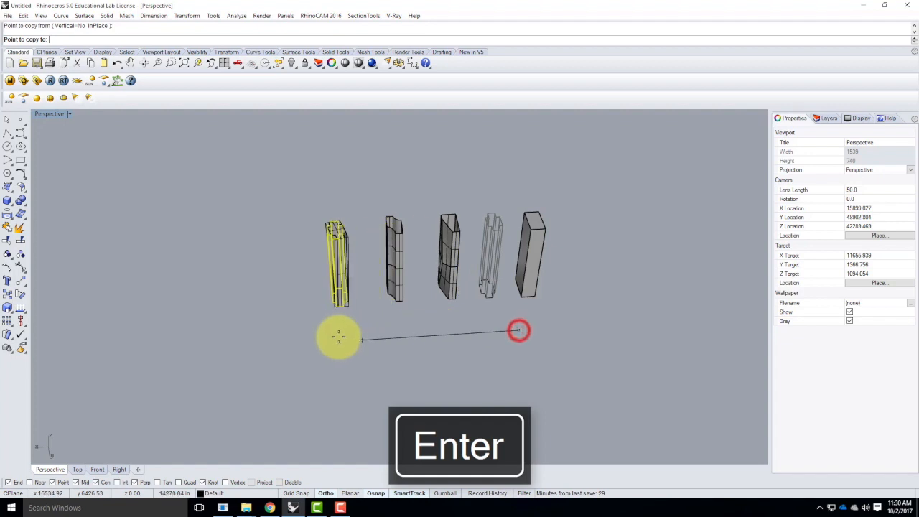
pyautogui.click(307, 342)
pyautogui.press('Escape')
# Start a cage edit on the new tower copy with a bounding-box control object in the World coordinate system
pyautogui.moveTo(252, 322); pyautogui.dragTo(294, 310, button='right')
pyautogui.click(294, 311)
pyautogui.click(85, 15)
pyautogui.moveTo(186, 15)
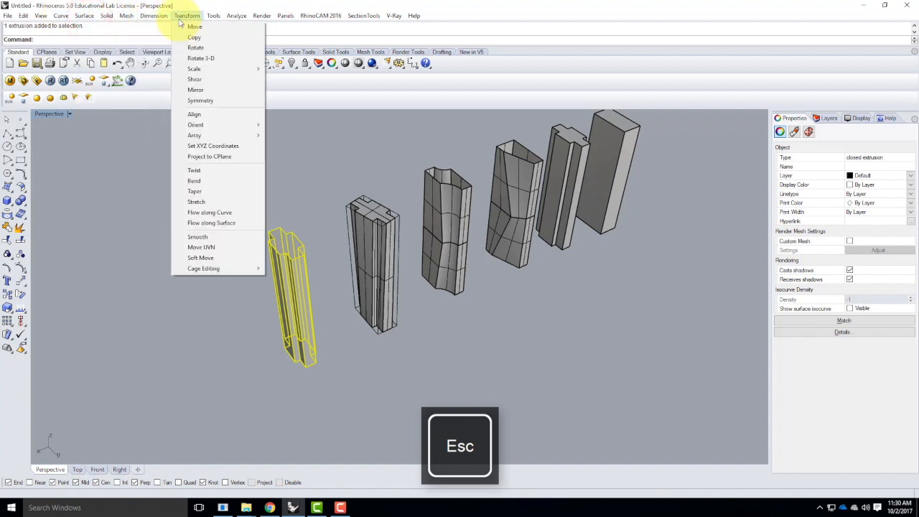
pyautogui.moveTo(203, 268)
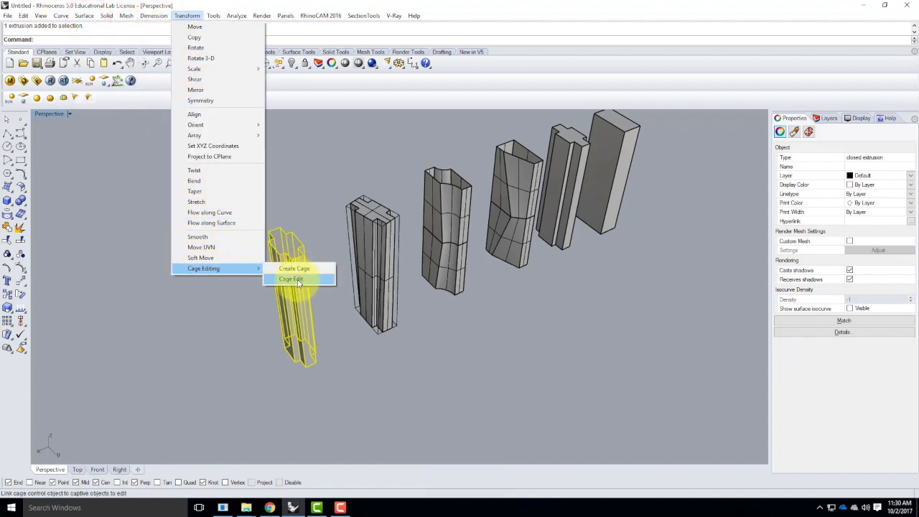
pyautogui.click(297, 280)
pyautogui.click(77, 40)
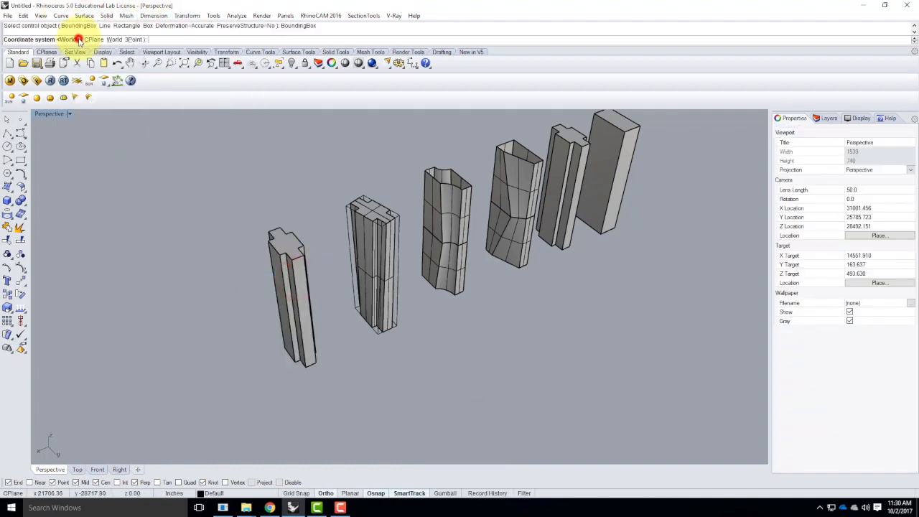
pyautogui.click(114, 39)
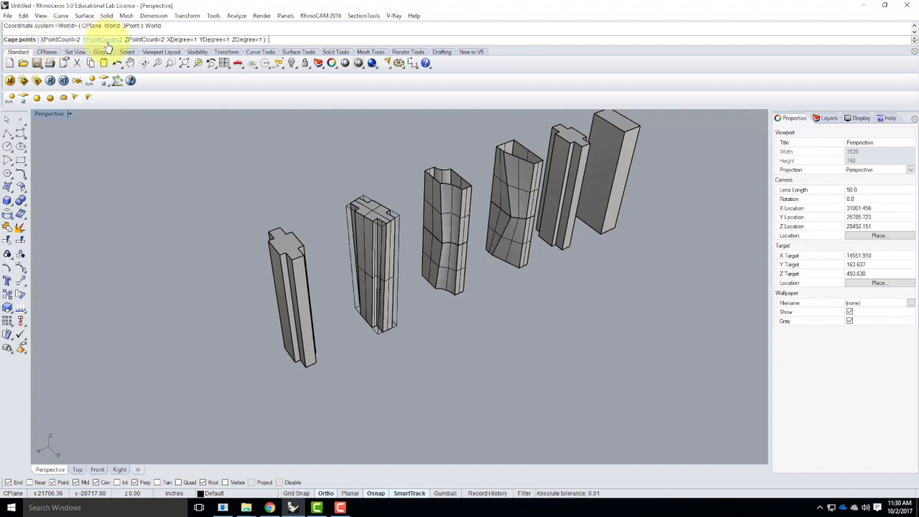
# Set the cage's Z point count to 3 and create the cage with the Global edit region
pyautogui.click(148, 41)
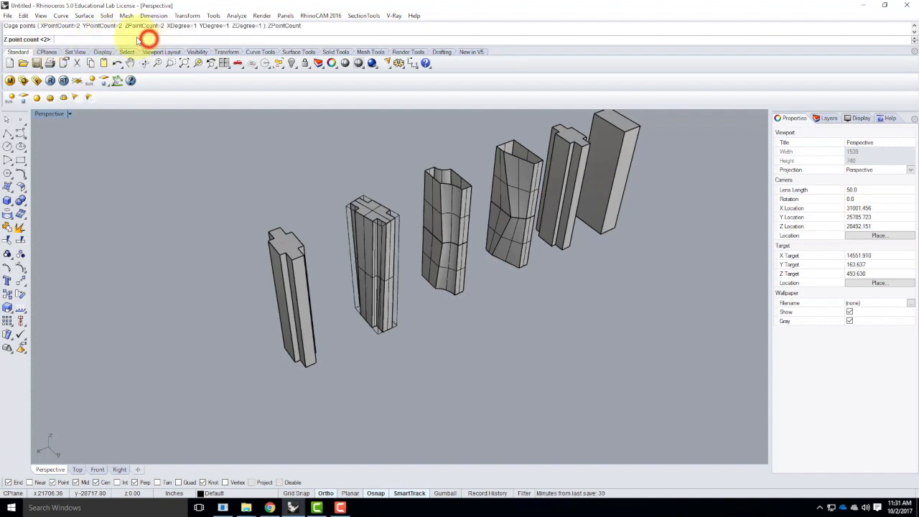
pyautogui.press('Return')
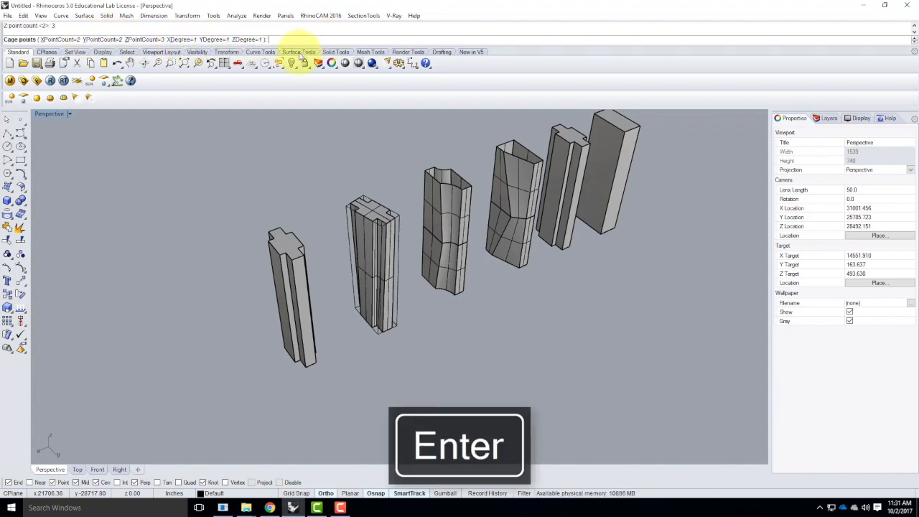
pyautogui.press('Return')
pyautogui.press('Return')
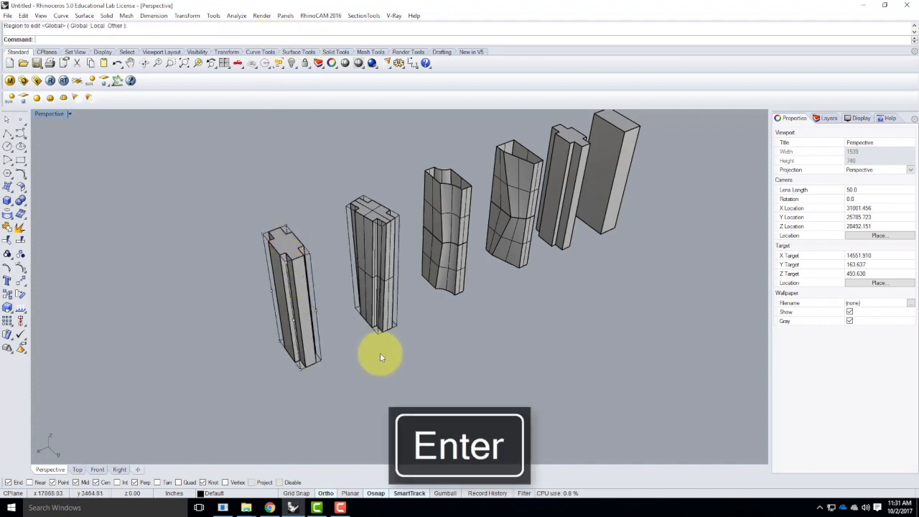
# Draw a diagonal polyline across the new caged tower's top face between two opposite notched corners
pyautogui.moveTo(380, 353)
pyautogui.mouseDown(button='right')
pyautogui.moveTo(344, 292)
pyautogui.moveTo(265, 239)
pyautogui.mouseUp(button='right')
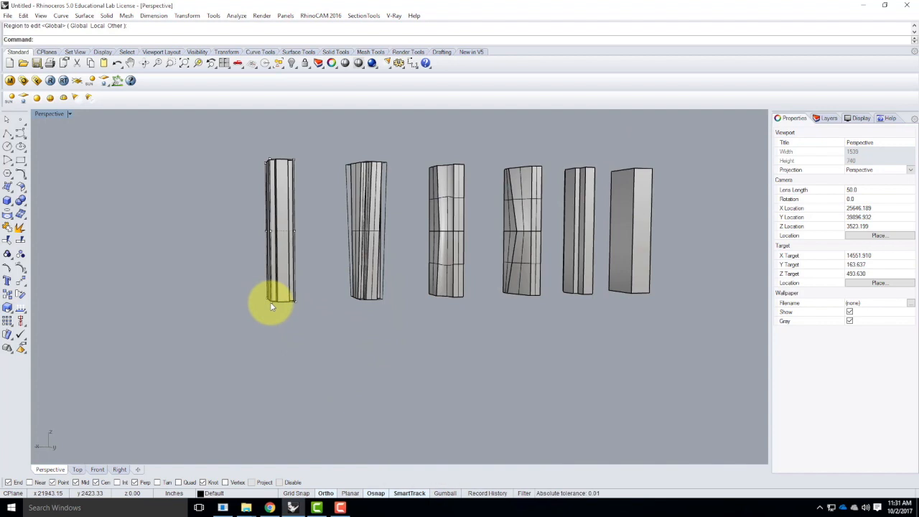
pyautogui.moveTo(271, 151)
pyautogui.mouseDown(button='right')
pyautogui.moveTo(269, 201)
pyautogui.moveTo(172, 148)
pyautogui.mouseUp(button='right')
pyautogui.click(17, 152)
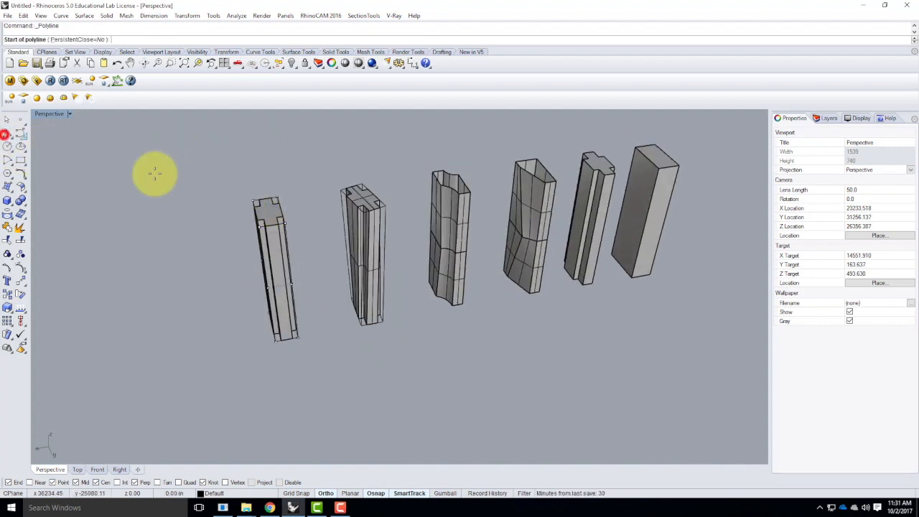
pyautogui.scroll(3, 271, 216)
pyautogui.click(252, 188)
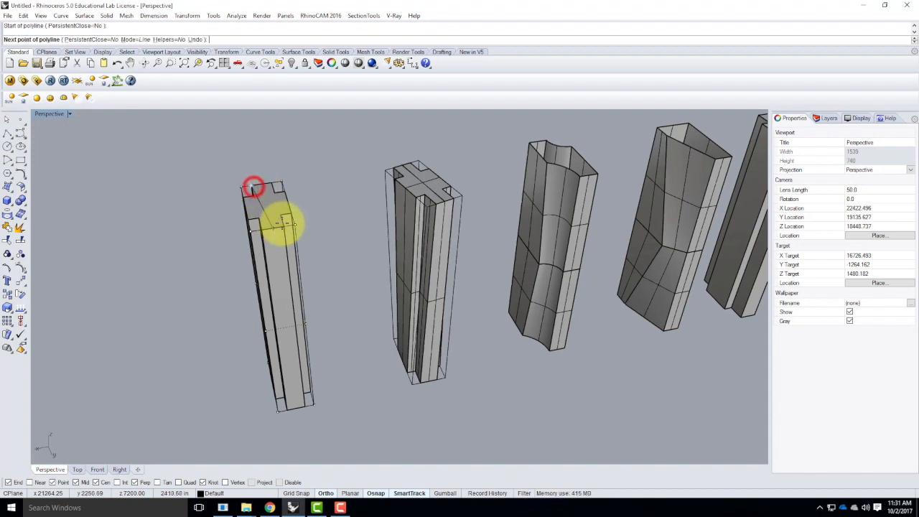
pyautogui.click(284, 226)
pyautogui.press('Return')
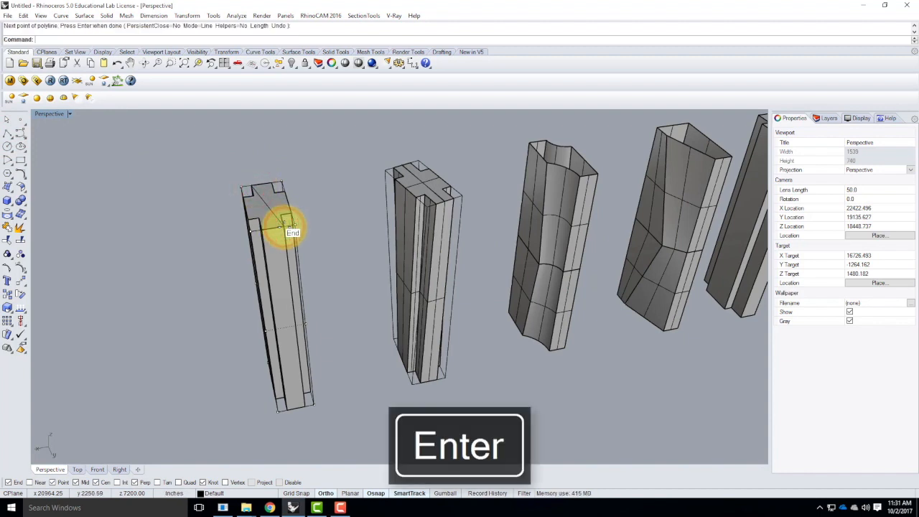
# Rotate the four mid-height cage points of the new tower 15° about the midpoint of the top diagonal line
pyautogui.moveTo(224, 292); pyautogui.dragTo(192, 227, button='right')
pyautogui.moveTo(191, 227); pyautogui.dragTo(330, 296)
pyautogui.press('Return')
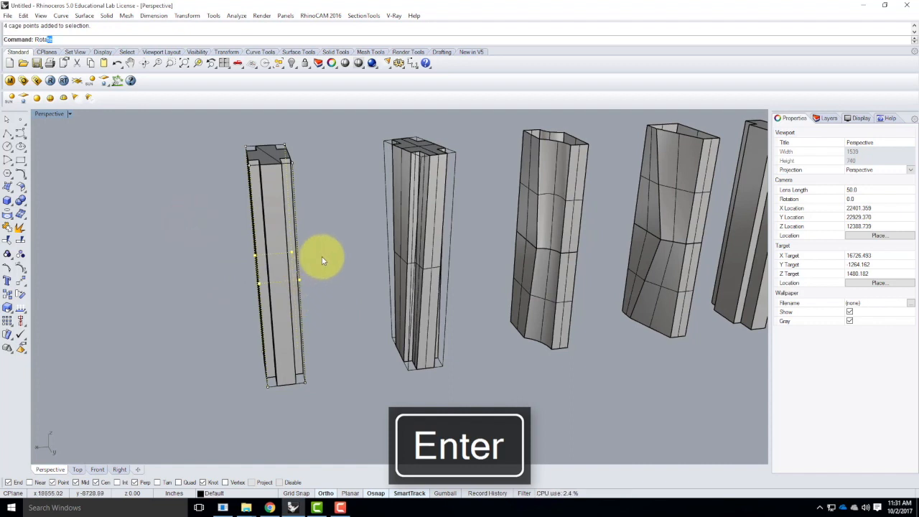
pyautogui.click(270, 152)
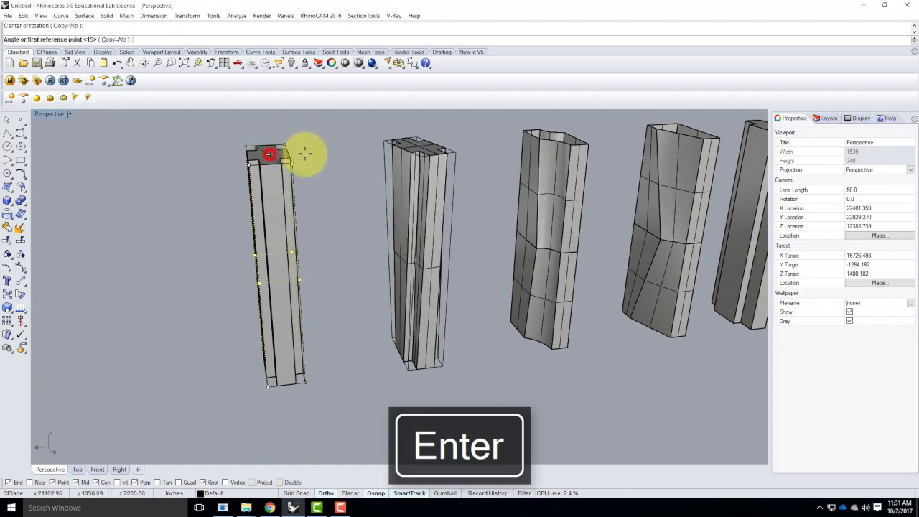
pyautogui.click(348, 165)
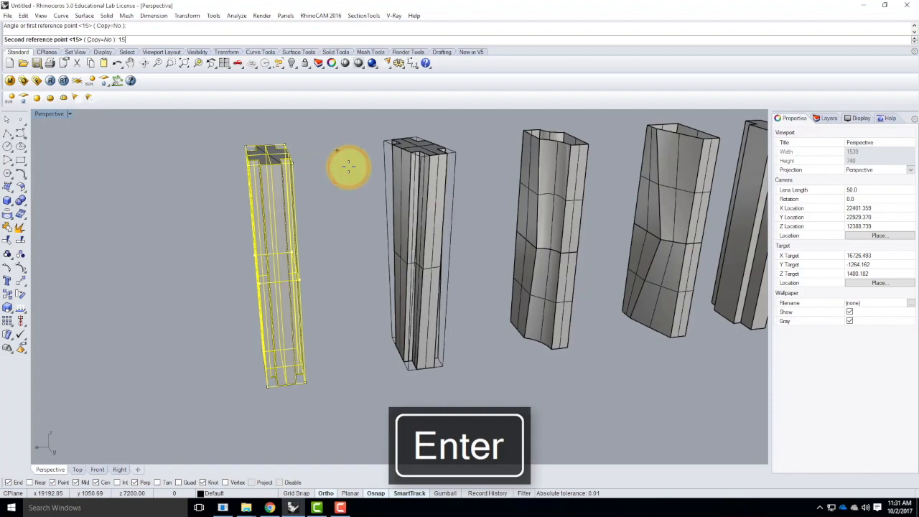
pyautogui.press('Return')
pyautogui.click(352, 210)
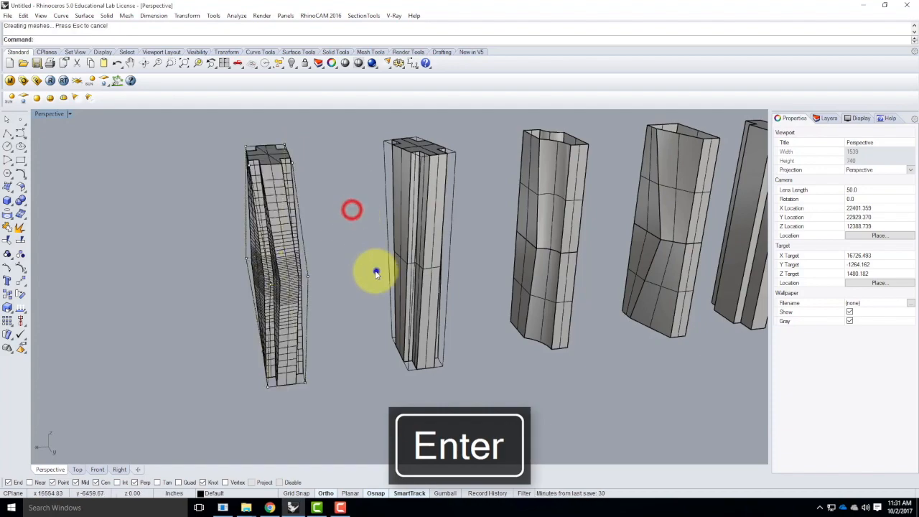
# Hide the cage points and copy the original notched tower to an empty spot beyond the mid-twisted tower
pyautogui.moveTo(375, 270); pyautogui.dragTo(318, 269, button='right')
pyautogui.scroll(6, 254, 258)
pyautogui.moveTo(253, 257); pyautogui.dragTo(326, 359, button='right')
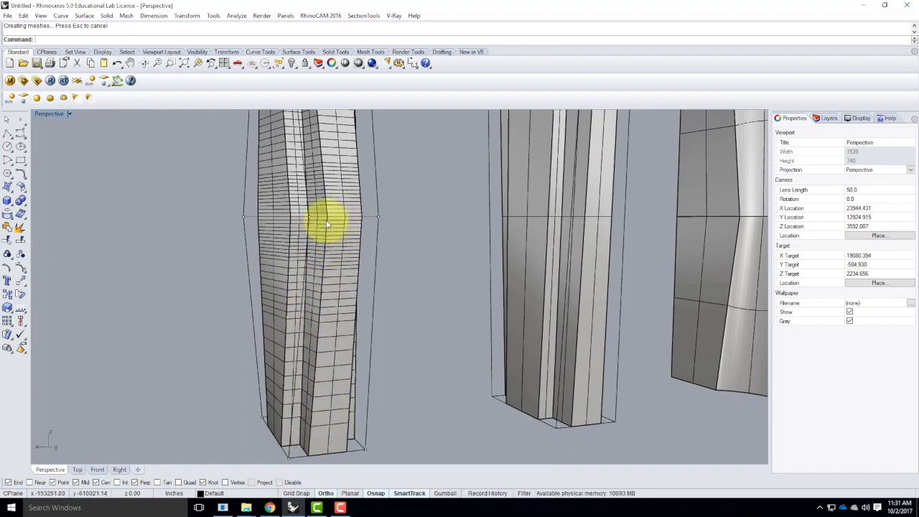
pyautogui.scroll(-5, 326, 219)
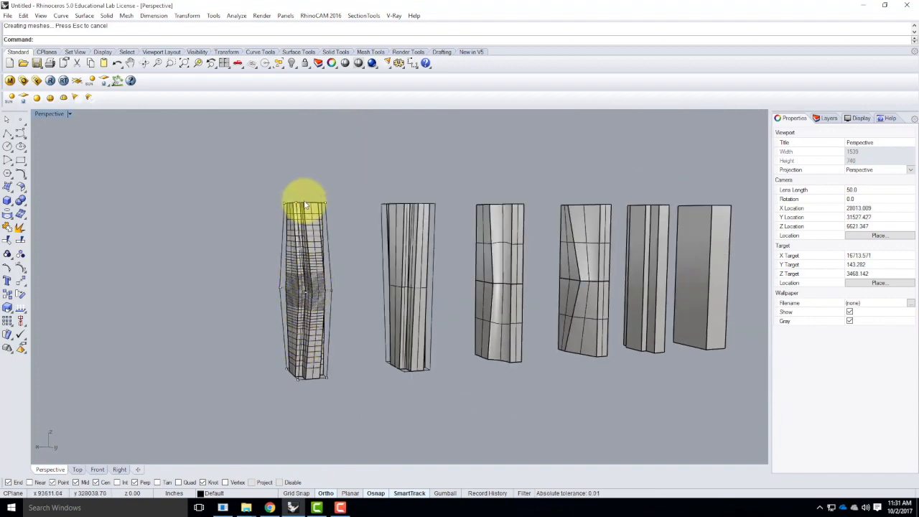
pyautogui.moveTo(353, 191); pyautogui.dragTo(420, 195, button='right')
pyautogui.press('Escape')
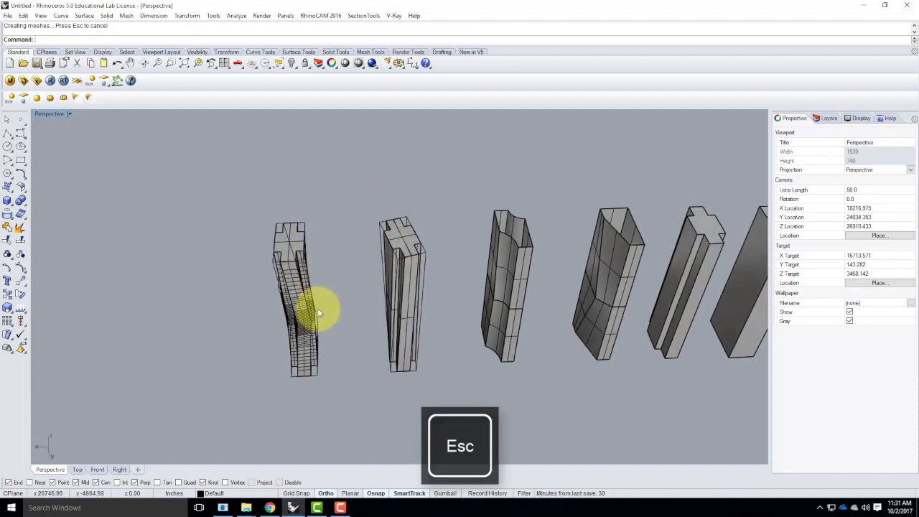
pyautogui.click(687, 267)
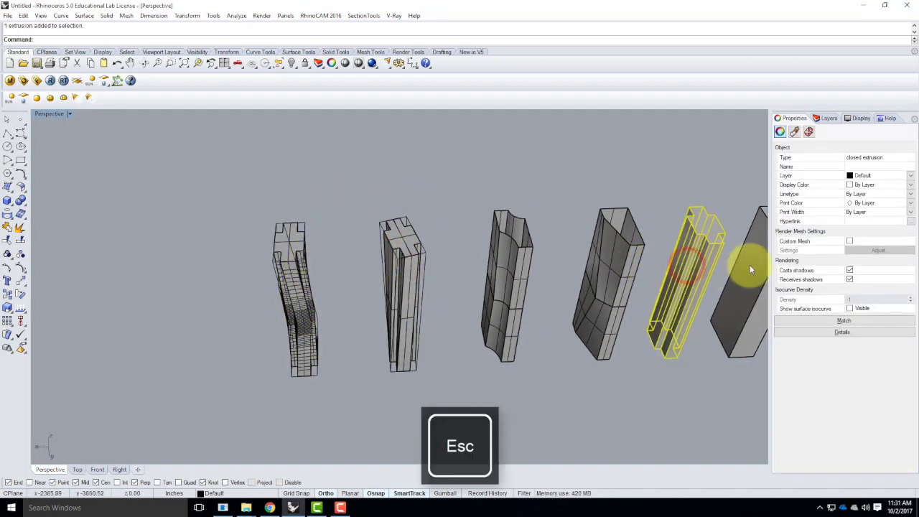
pyautogui.press('Return')
pyautogui.click(702, 397)
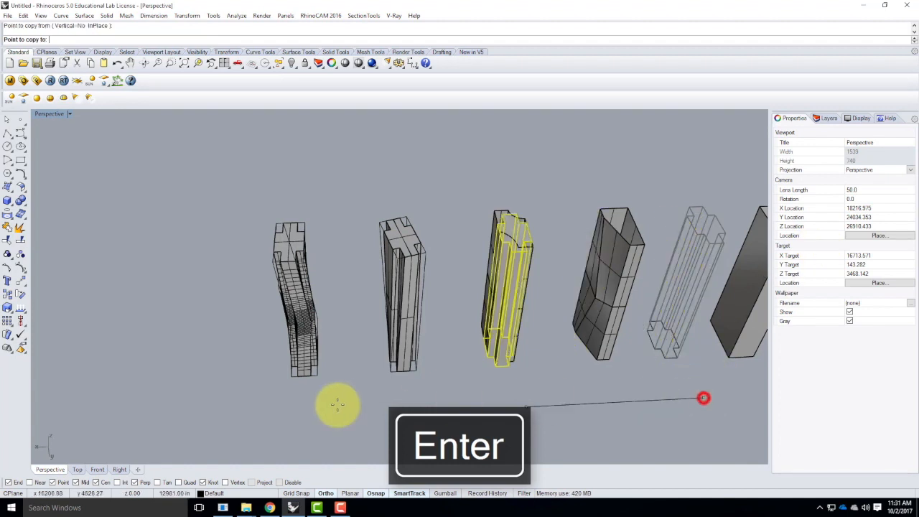
pyautogui.click(217, 410)
pyautogui.press('Escape')
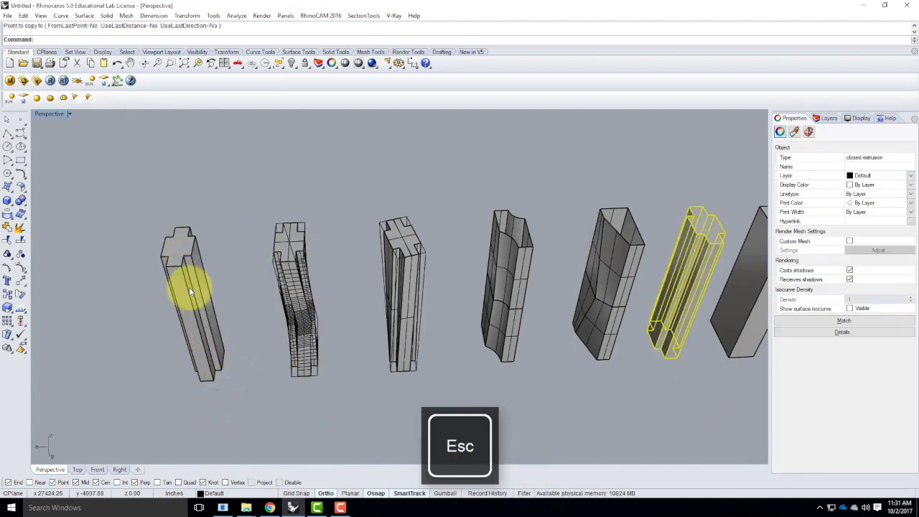
# Start a cage edit on the newest notched tower with a bounding-box control object in World coordinates
pyautogui.click(189, 288)
pyautogui.write('CageEdit')
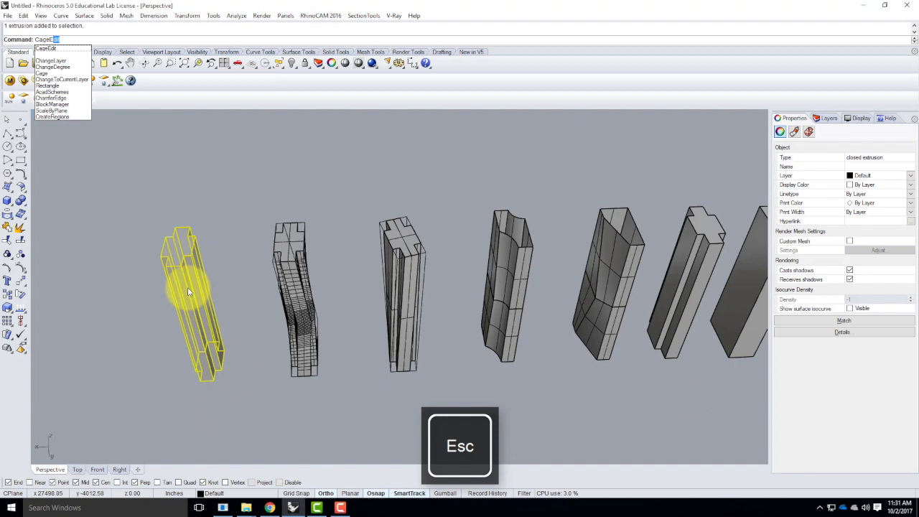
pyautogui.press('Return')
pyautogui.click(80, 37)
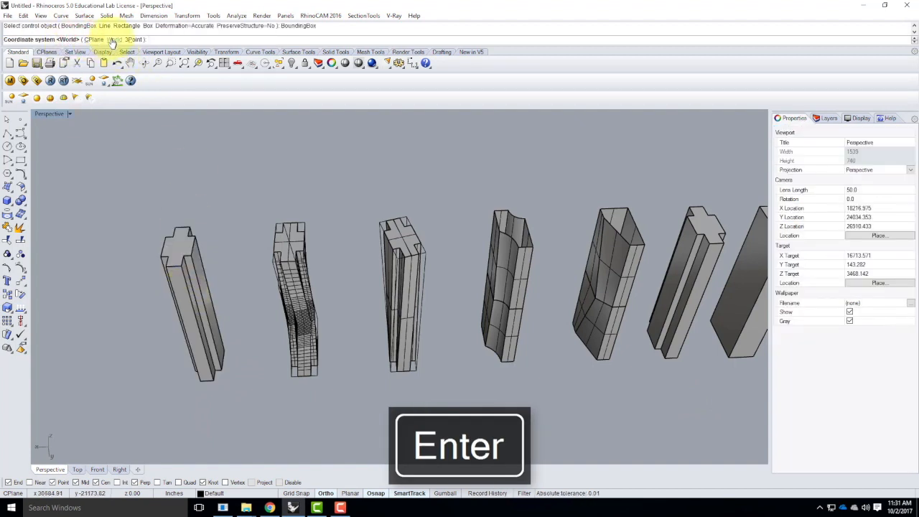
pyautogui.click(113, 39)
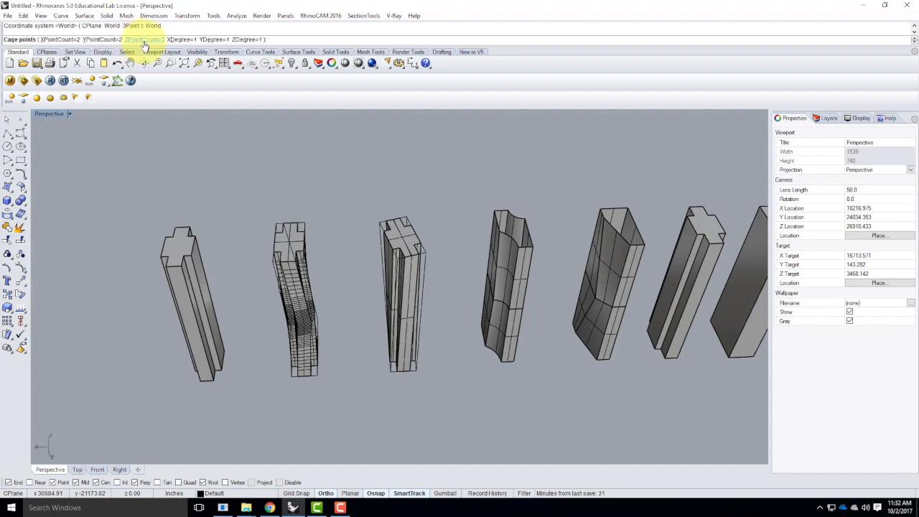
# Set the cage's Z point count to 3 and Z degree to 2, and create it with the Global edit region
pyautogui.click(158, 40)
pyautogui.write('3')
pyautogui.press('Return')
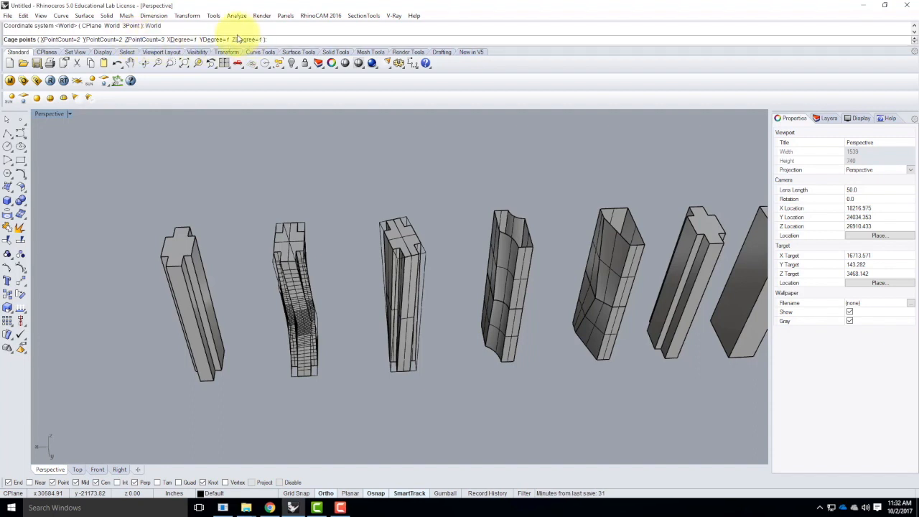
pyautogui.click(249, 40)
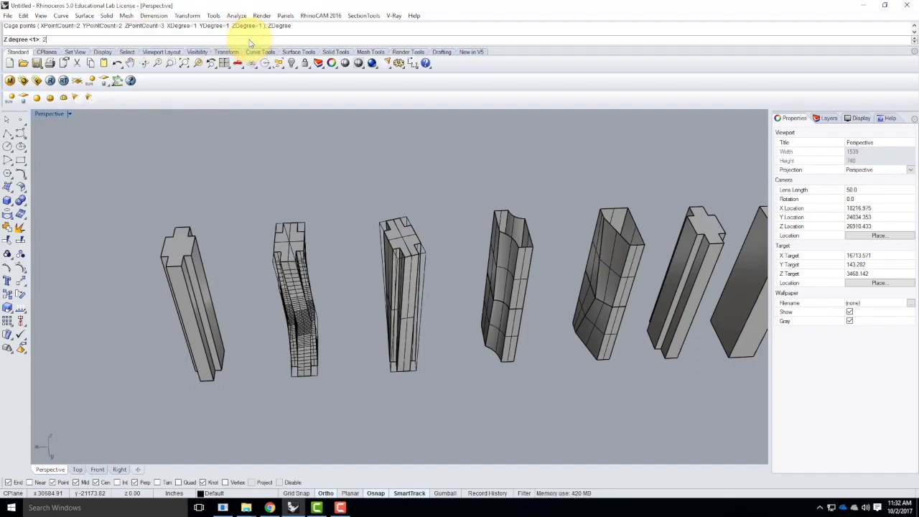
pyautogui.write('2')
pyautogui.press('Return')
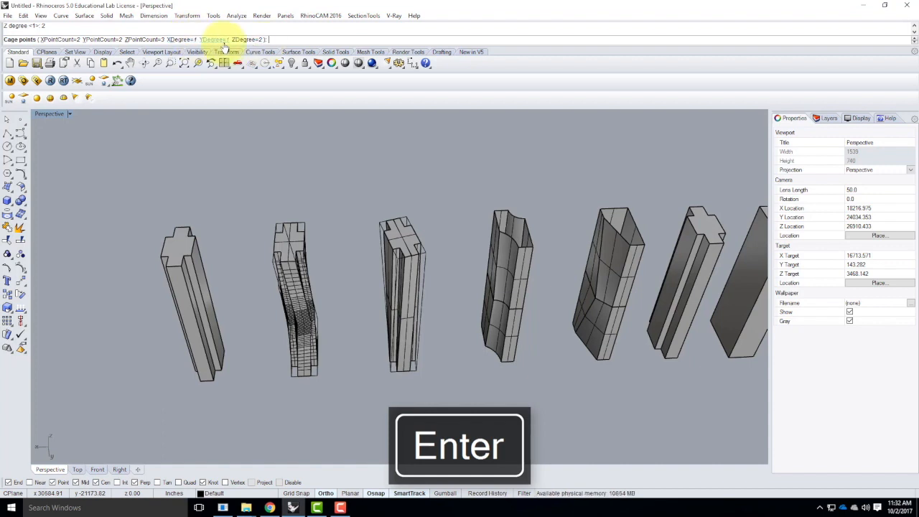
pyautogui.press('Return')
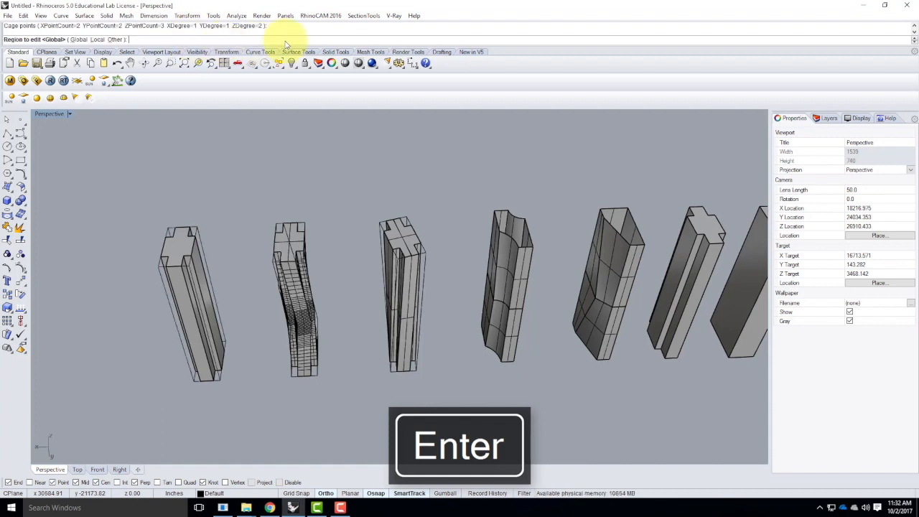
pyautogui.click(79, 39)
# Draw a diagonal line across the top corners of the cage around the newest notched tower
pyautogui.moveTo(244, 322); pyautogui.dragTo(240, 293, button='right')
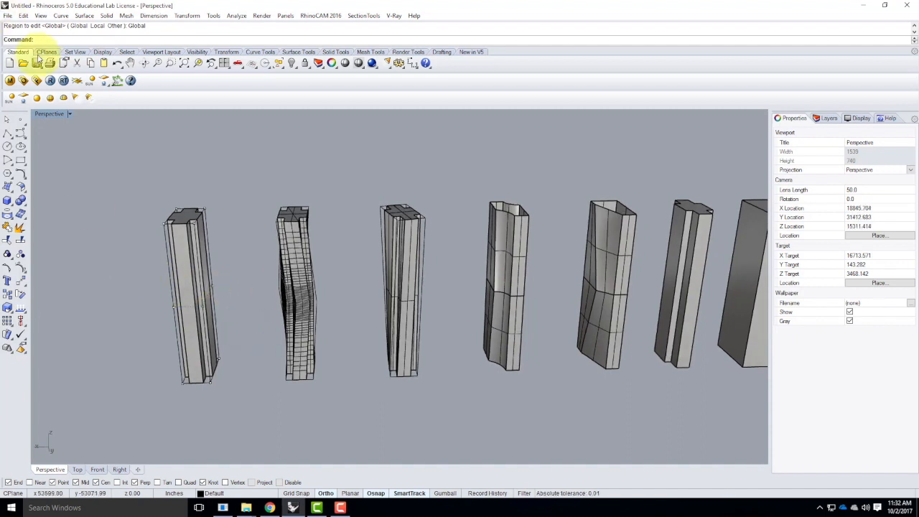
pyautogui.click(8, 133)
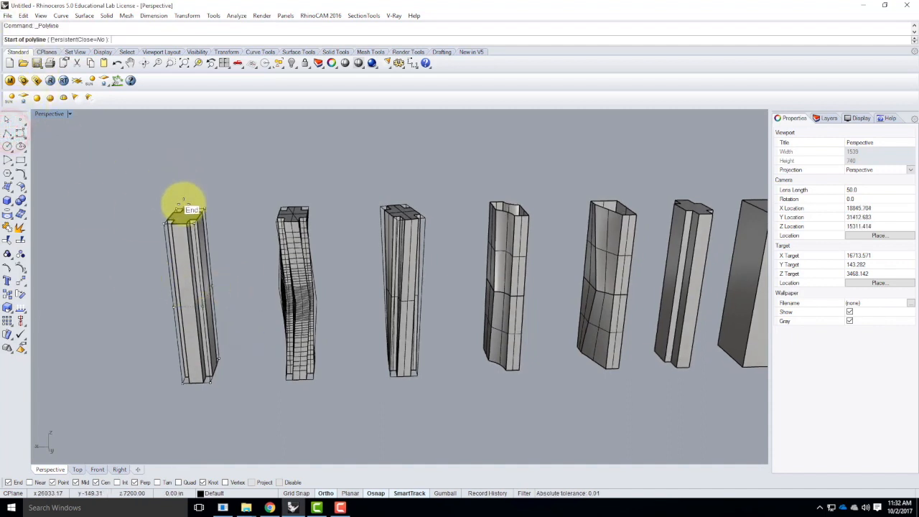
pyautogui.click(182, 206)
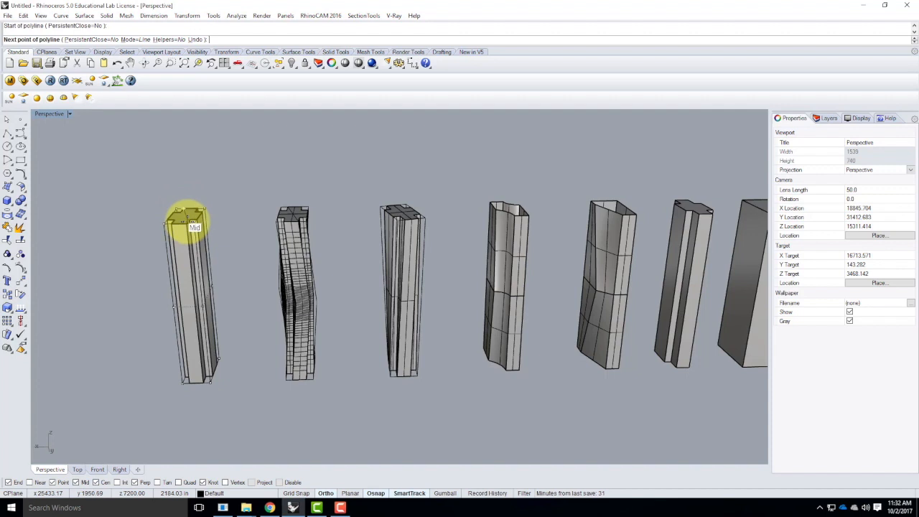
pyautogui.click(185, 219)
pyautogui.press('Return')
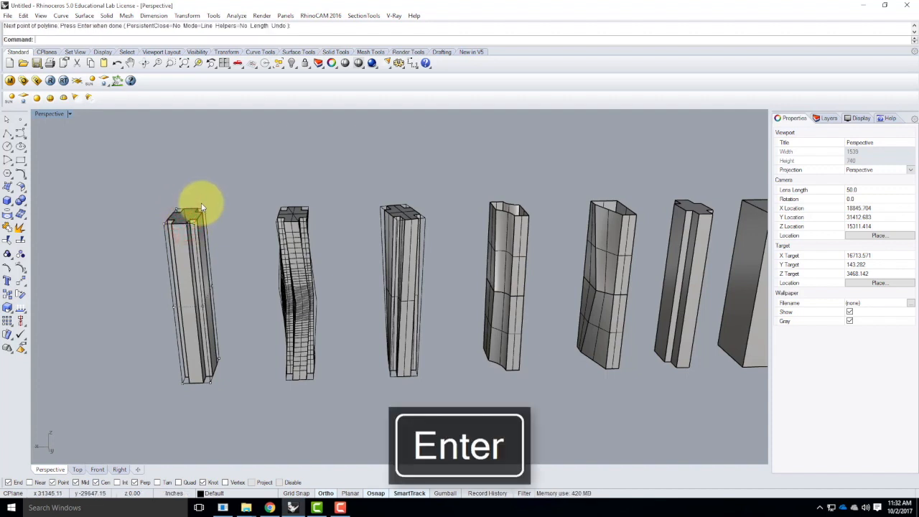
# Rotate the newest tower's four mid-height cage points 15° about the midpoint of its top diagonal line
pyautogui.moveTo(253, 321); pyautogui.dragTo(255, 321)
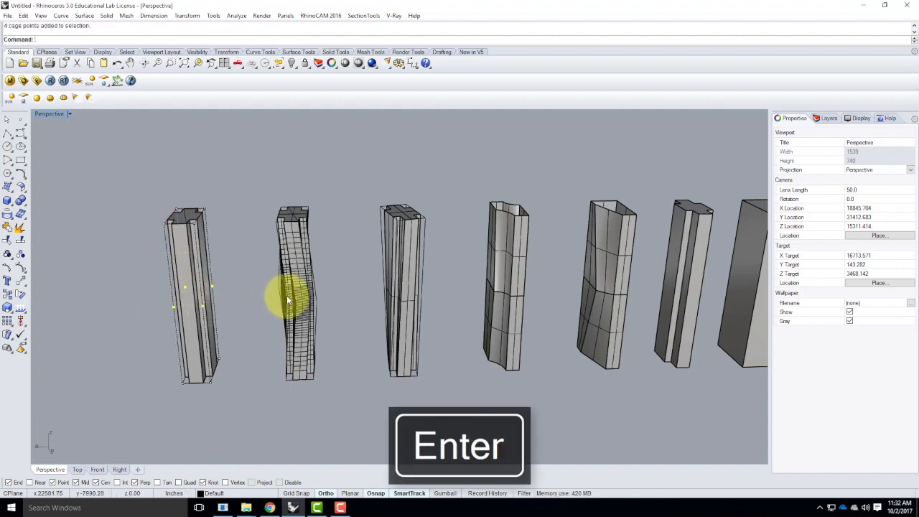
pyautogui.press('Return')
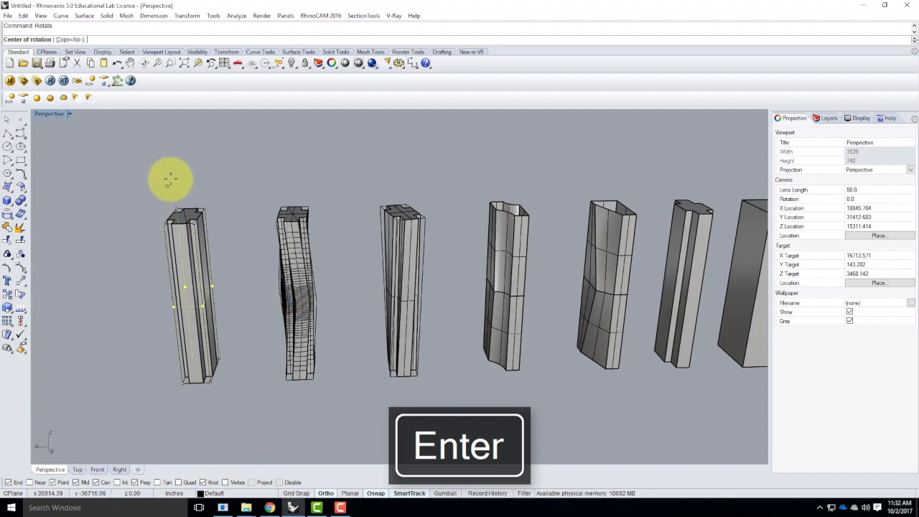
pyautogui.scroll(2, 175, 191)
pyautogui.click(188, 226)
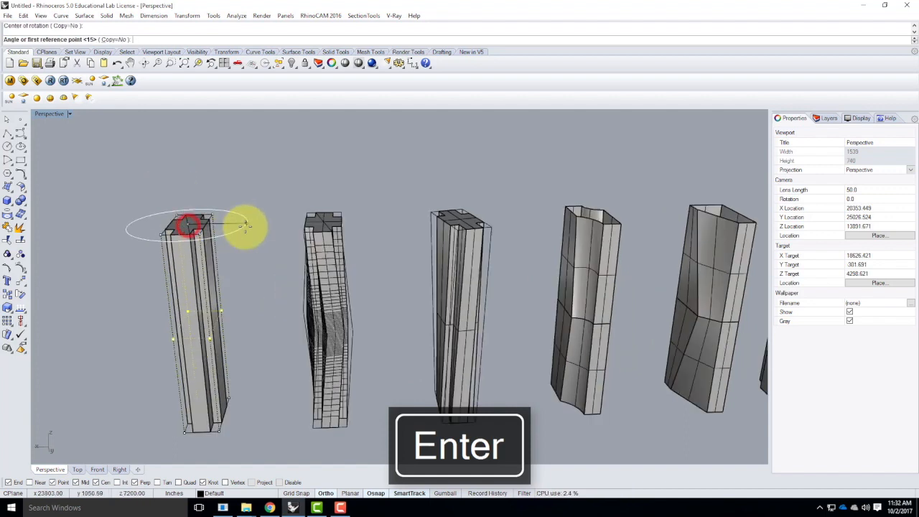
pyautogui.click(245, 227)
pyautogui.write('15')
pyautogui.press('Return')
pyautogui.moveTo(239, 223); pyautogui.dragTo(353, 380, button='right')
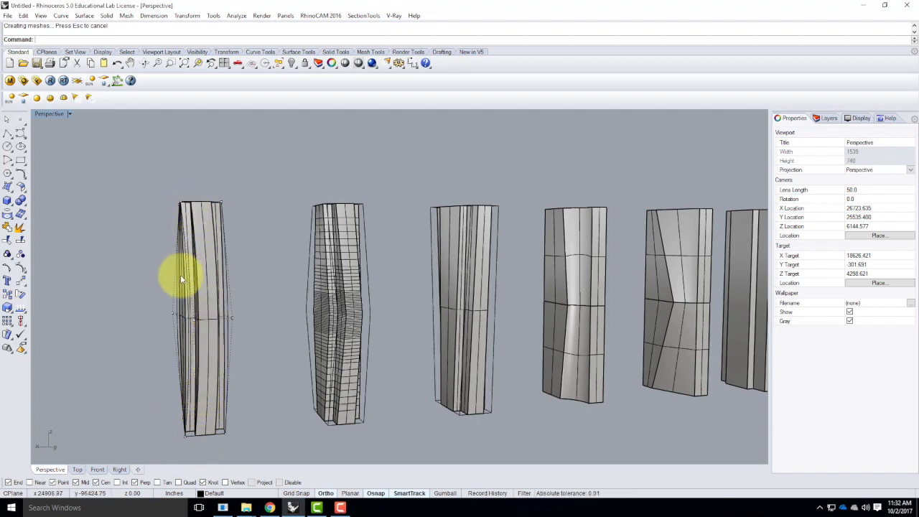
# Move the two outer top cage points of the newest tower outward, away from the row of towers
pyautogui.moveTo(166, 332); pyautogui.dragTo(191, 349, button='right')
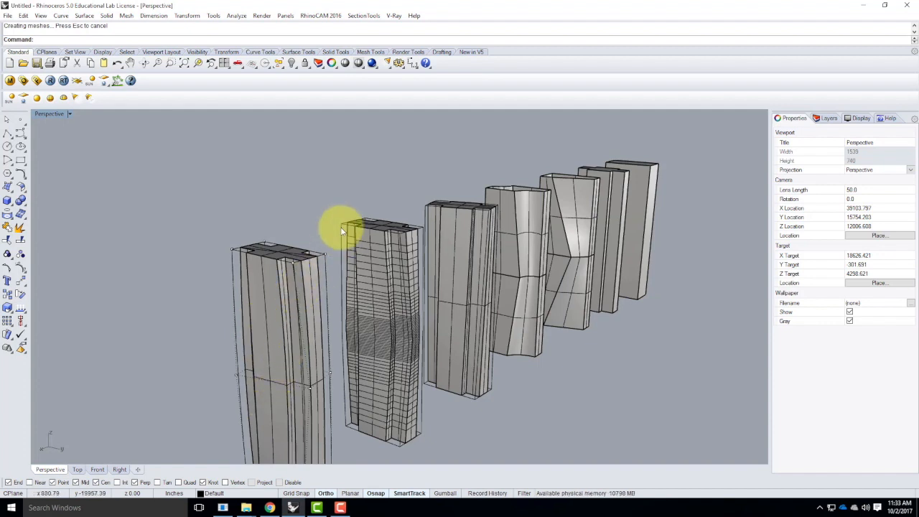
pyautogui.moveTo(266, 253); pyautogui.dragTo(244, 297, button='right')
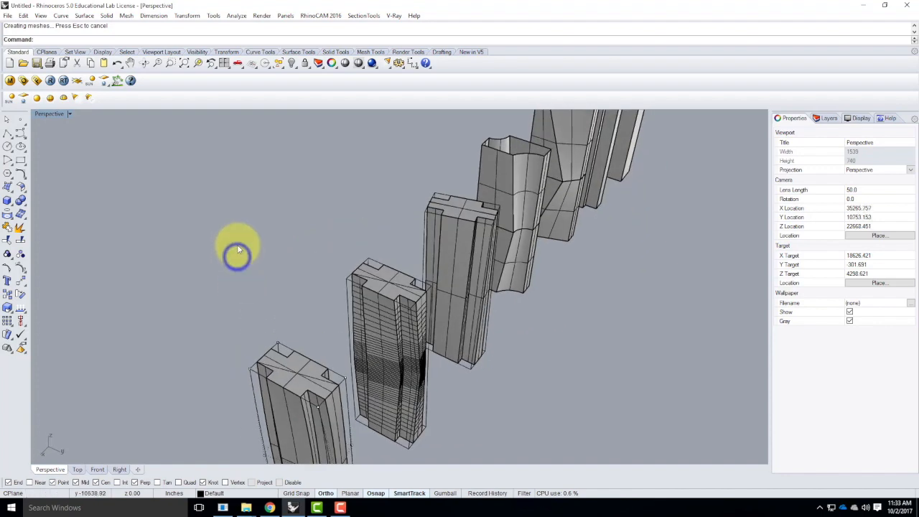
pyautogui.scroll(9, 270, 313)
pyautogui.scroll(-11, 262, 364)
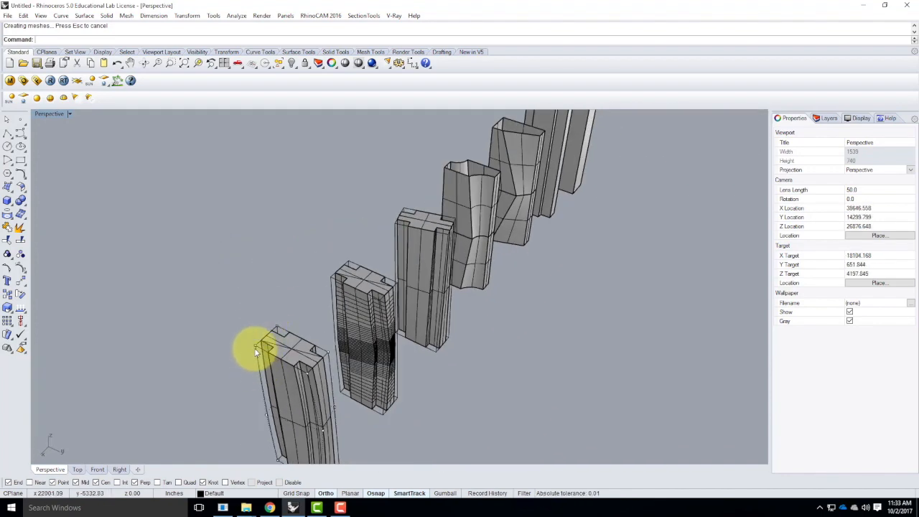
pyautogui.click(256, 345)
pyautogui.keyDown('shift'); pyautogui.click(307, 375); pyautogui.keyUp('shift')
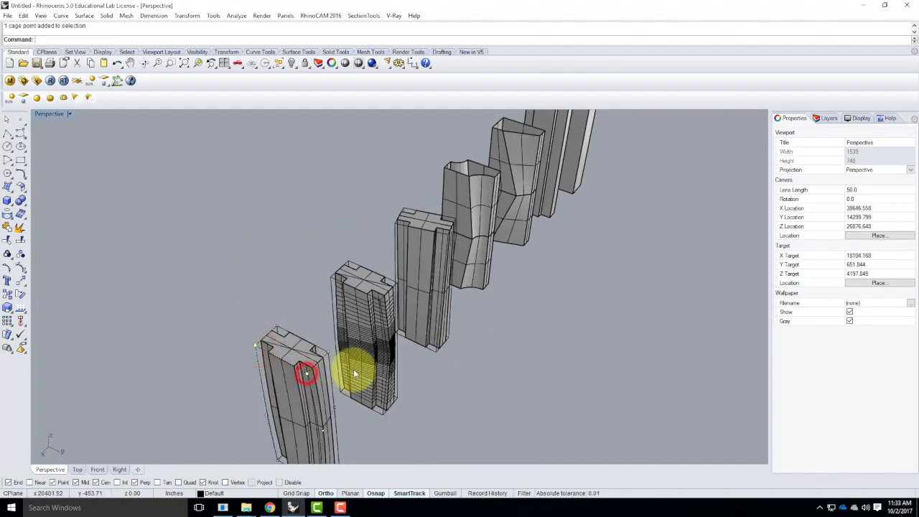
pyautogui.write('move')
pyautogui.press('Return')
pyautogui.click(306, 370)
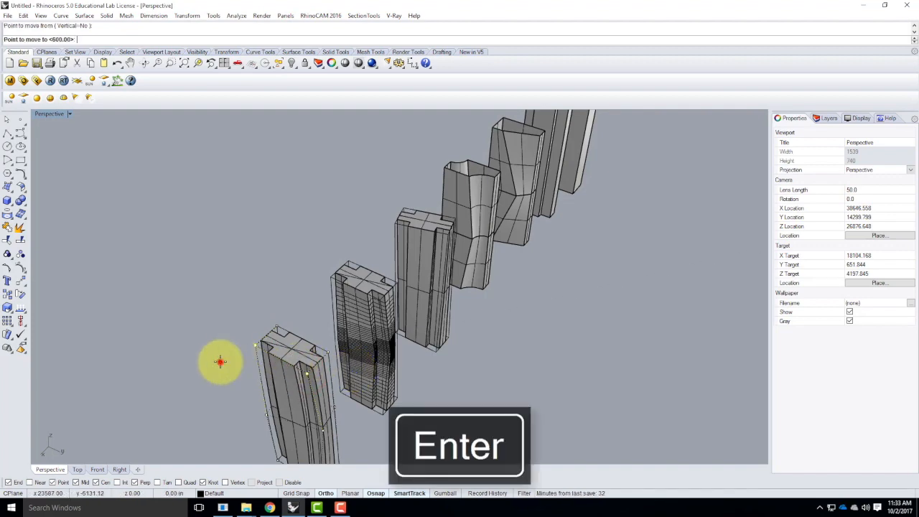
pyautogui.click(208, 371)
# Move the two opposite top cage points toward the neighbouring tower so the top flares on both sides
pyautogui.moveTo(395, 392); pyautogui.dragTo(333, 349, button='right')
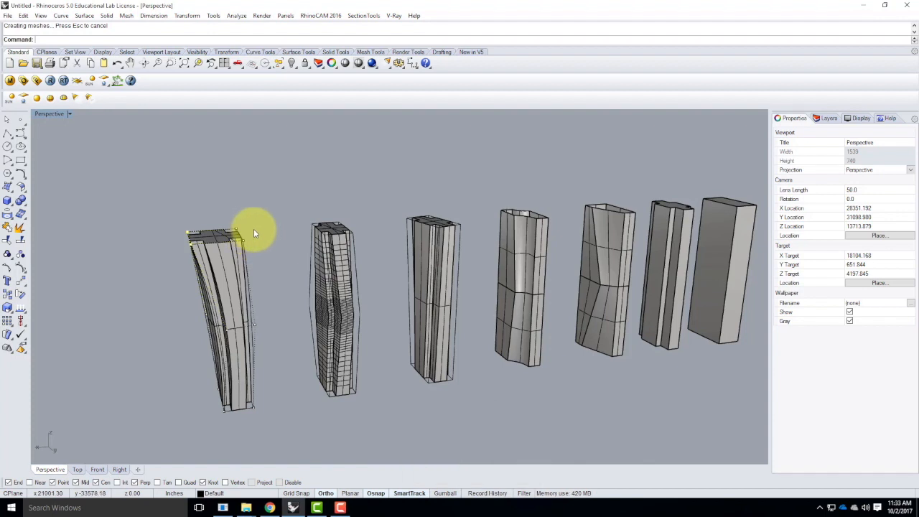
pyautogui.moveTo(256, 229); pyautogui.dragTo(245, 221, button='right')
pyautogui.moveTo(232, 208); pyautogui.dragTo(251, 256)
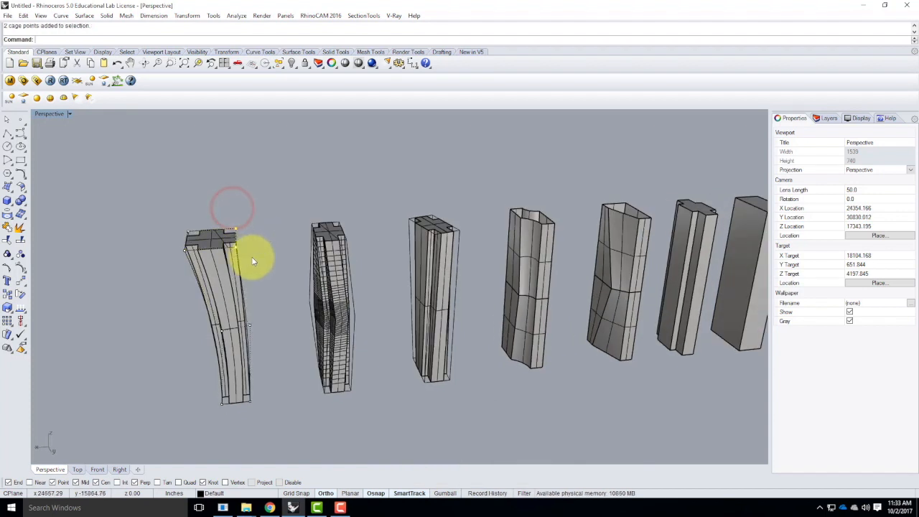
pyautogui.press('Return')
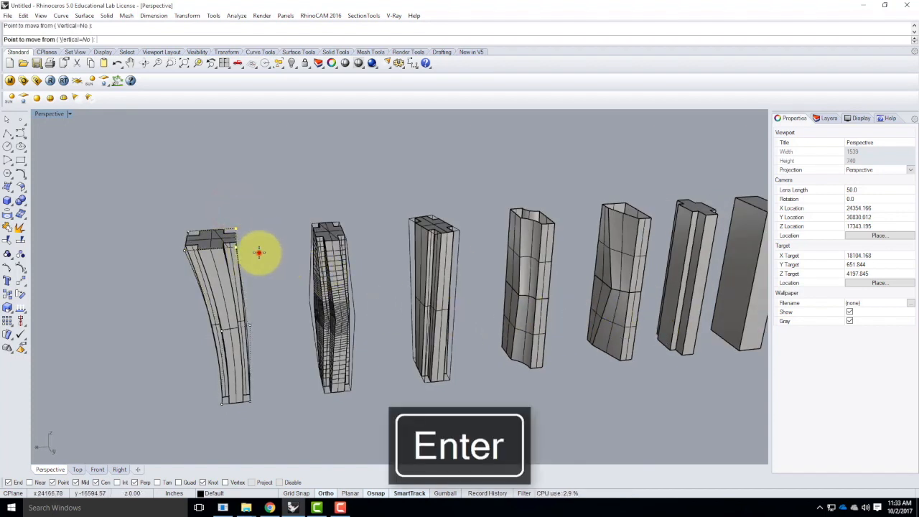
pyautogui.click(261, 252)
pyautogui.click(270, 254)
pyautogui.click(277, 335)
pyautogui.moveTo(275, 369); pyautogui.dragTo(342, 329, button='right')
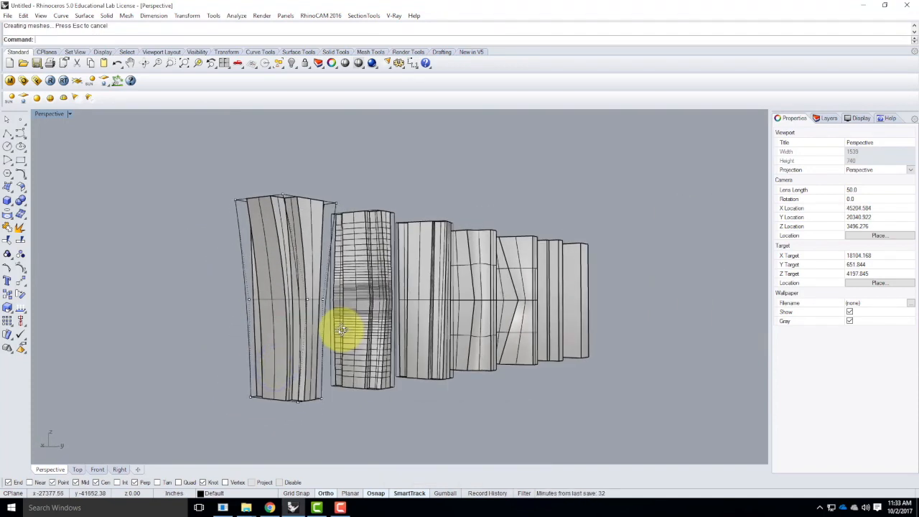
pyautogui.moveTo(343, 344); pyautogui.dragTo(271, 318, button='right')
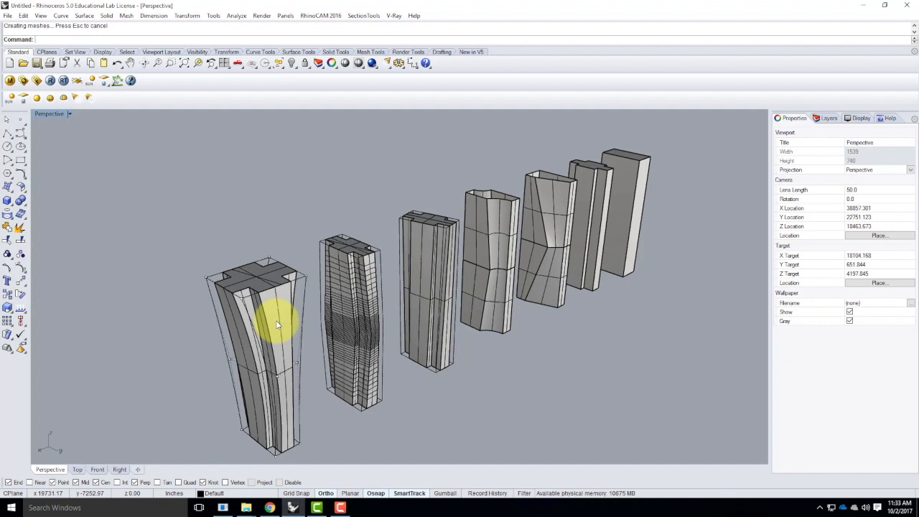
# Copy the original notched tower to an empty spot beyond the flared tower at the end of the row
pyautogui.scroll(-2, 254, 307)
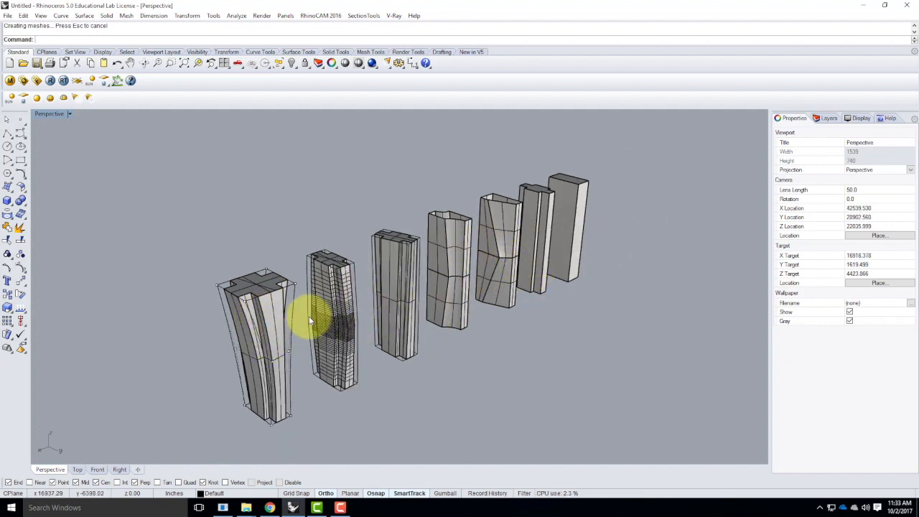
pyautogui.click(547, 219)
pyautogui.write('copy')
pyautogui.press('Return')
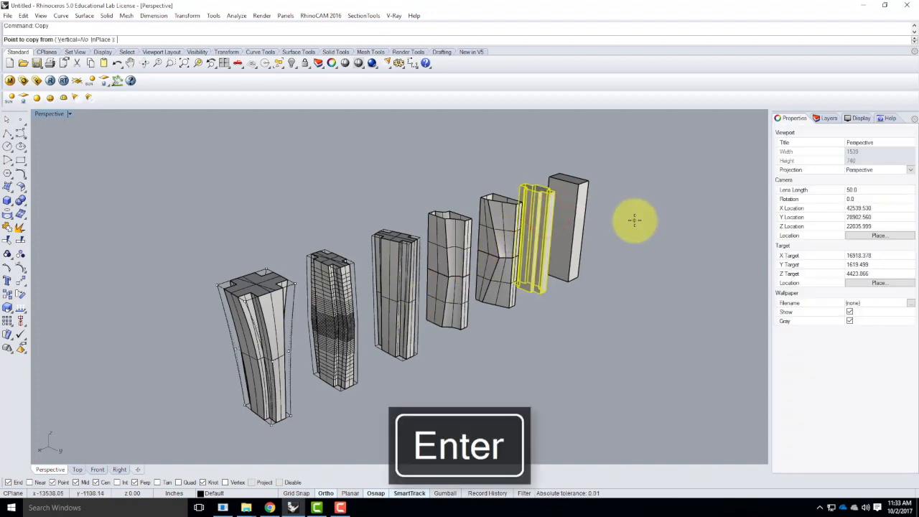
pyautogui.click(630, 305)
pyautogui.scroll(-5, 639, 277)
pyautogui.click(470, 388)
pyautogui.press('Escape')
# Start a cage edit on the new notched tower copy with a bounding-box control object in World coordinates
pyautogui.click(391, 334)
pyautogui.write('c')
pyautogui.press('Return')
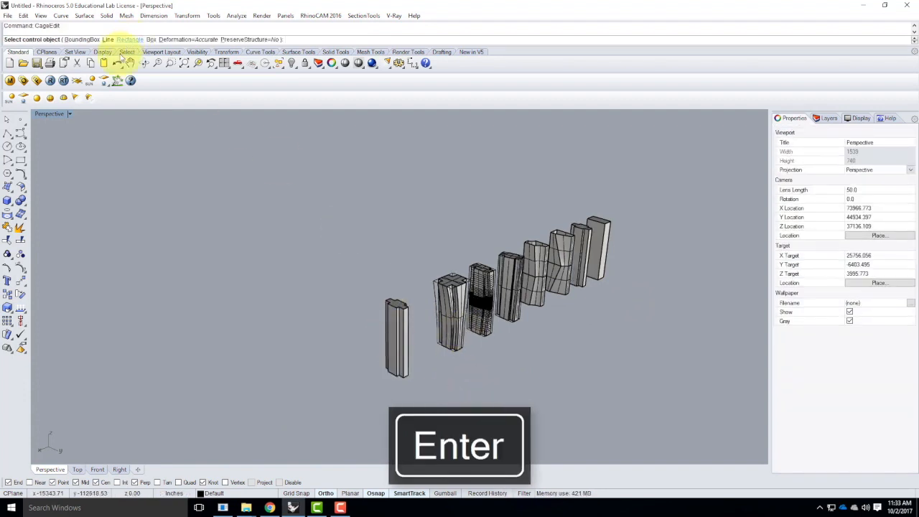
pyautogui.click(85, 38)
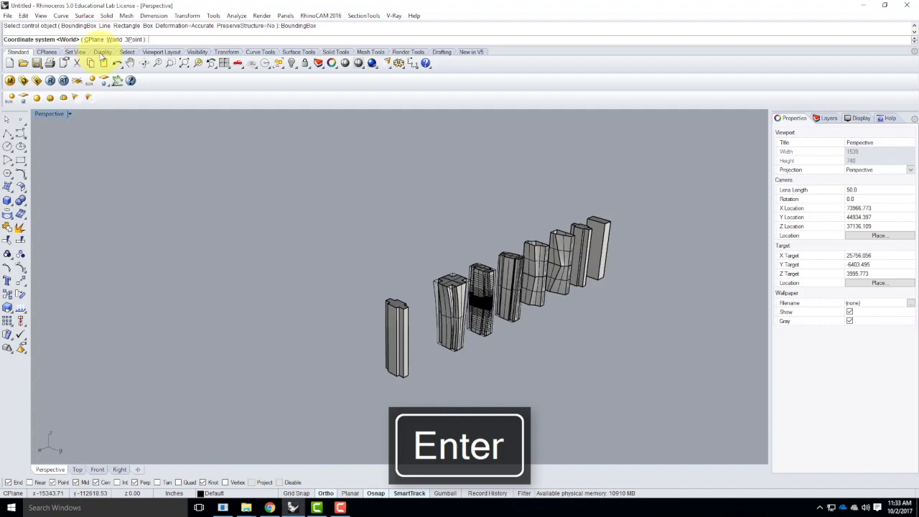
pyautogui.click(109, 40)
# Set the cage's X and Y point counts to 3
pyautogui.click(51, 38)
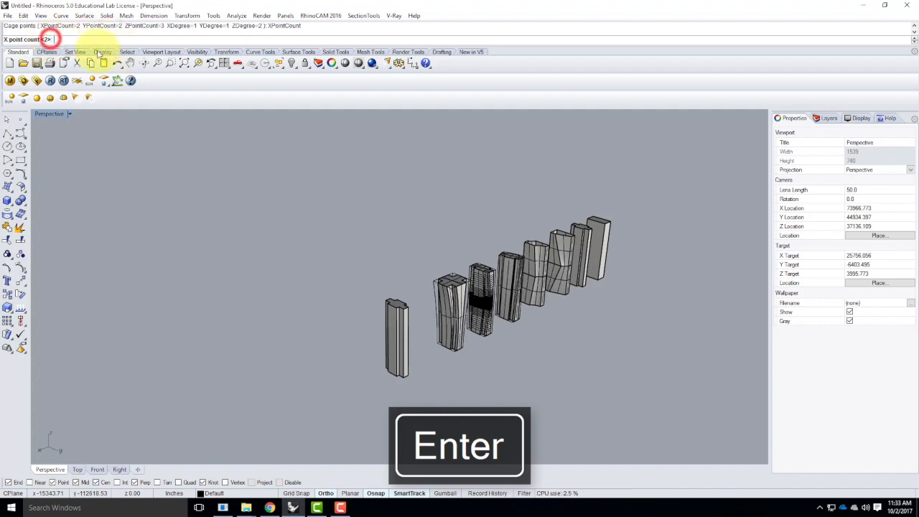
pyautogui.write('3')
pyautogui.press('Return')
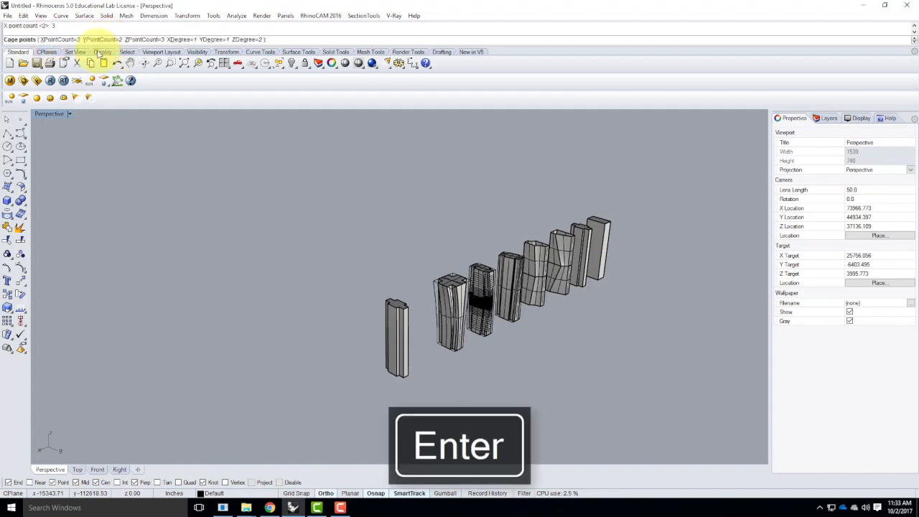
pyautogui.click(101, 40)
pyautogui.write('3')
pyautogui.press('Return')
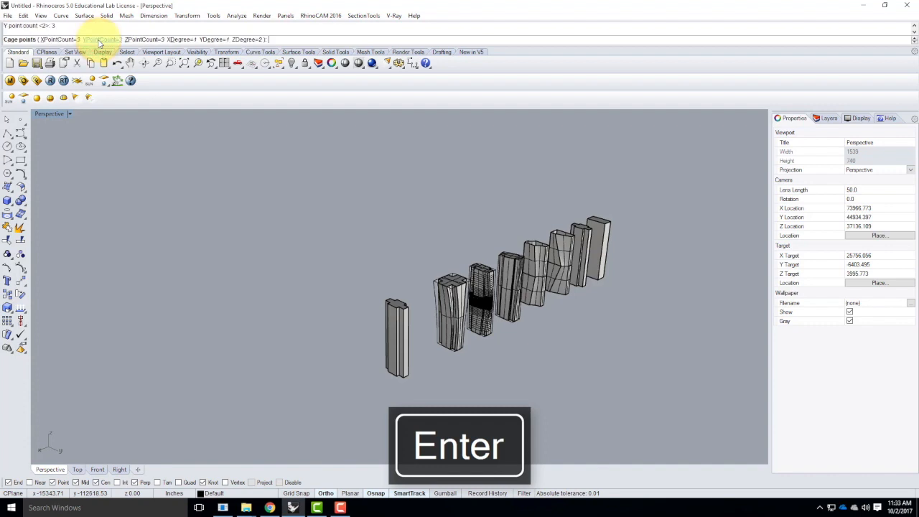
# Set the cage's X and Y degrees to 2 and create it with the Global edit region
pyautogui.click(179, 40)
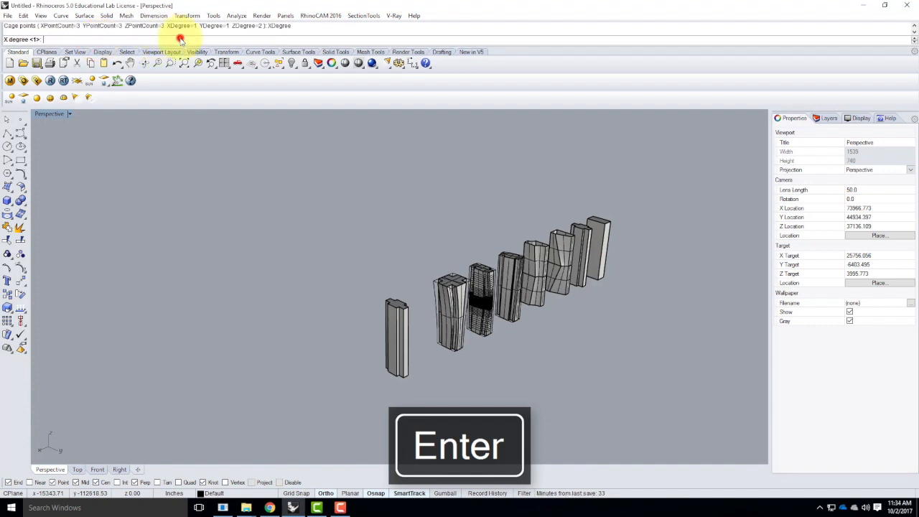
pyautogui.write('2')
pyautogui.press('Return')
pyautogui.click(205, 41)
pyautogui.write('2')
pyautogui.press('Return')
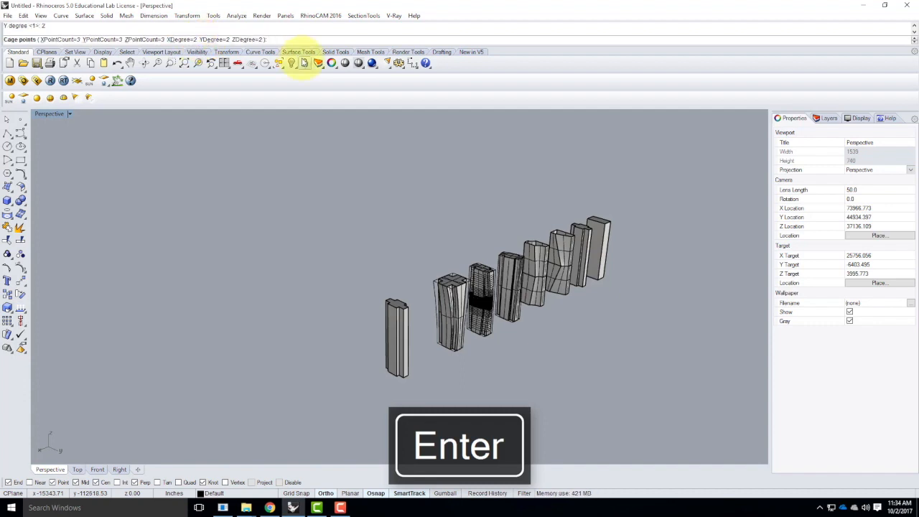
pyautogui.press('Return')
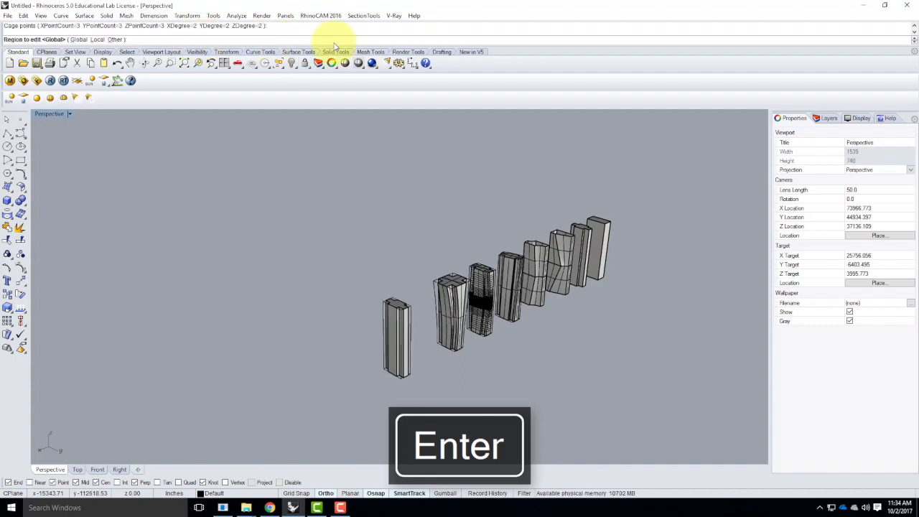
pyautogui.press('Return')
# Move the mid-height centre cage point of the tower's outer face outward to bulge it away from the row
pyautogui.scroll(2, 433, 320)
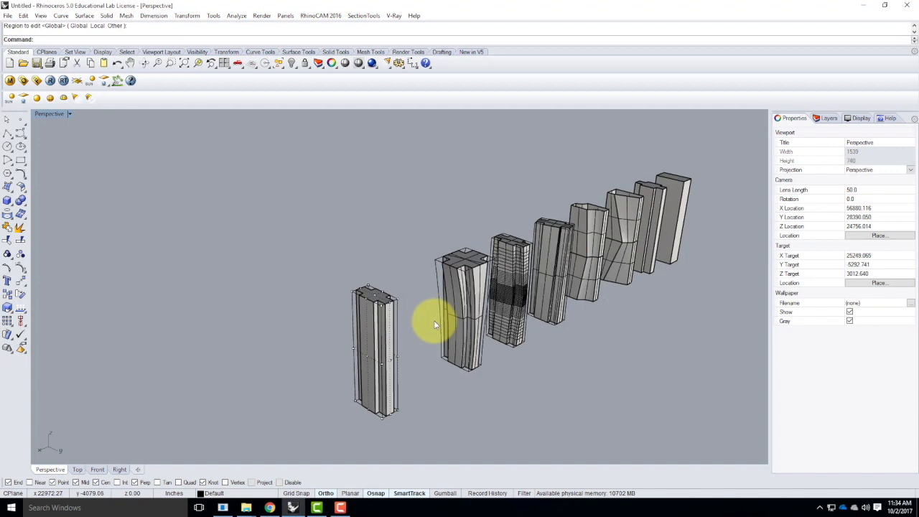
pyautogui.scroll(2, 434, 325)
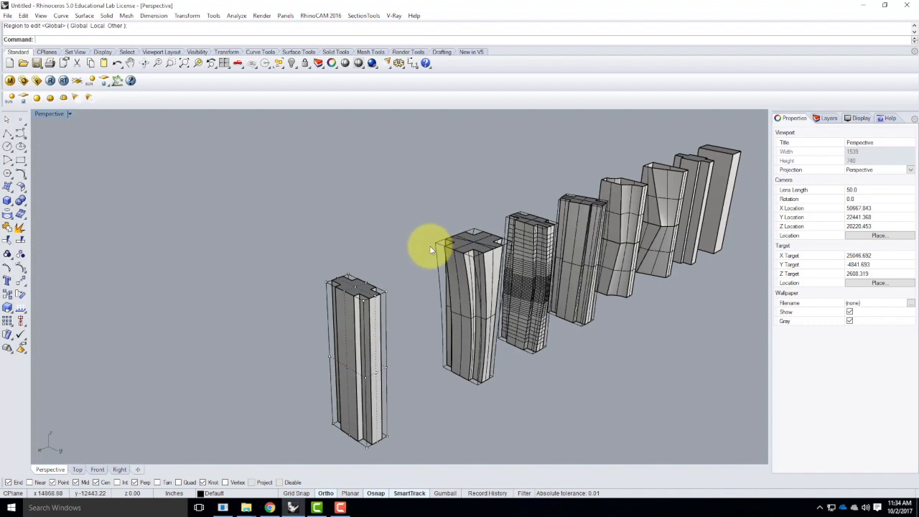
pyautogui.click(345, 293)
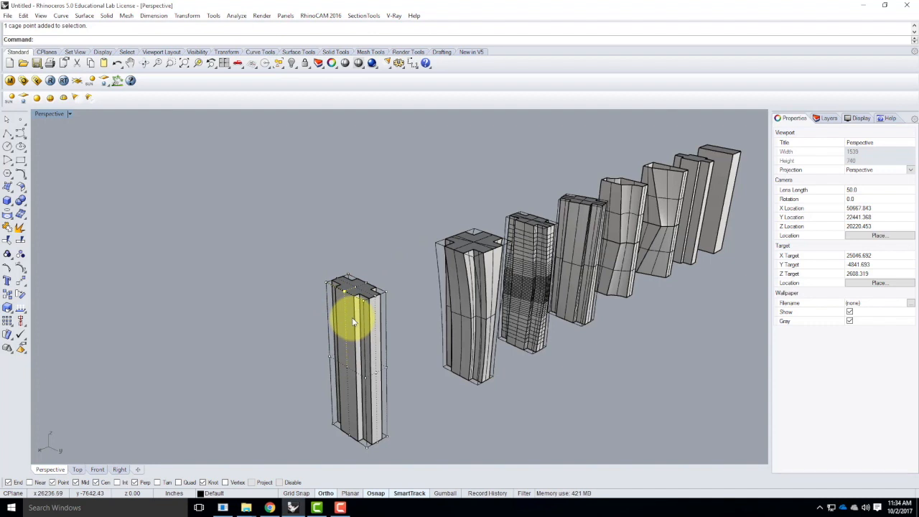
pyautogui.click(347, 368)
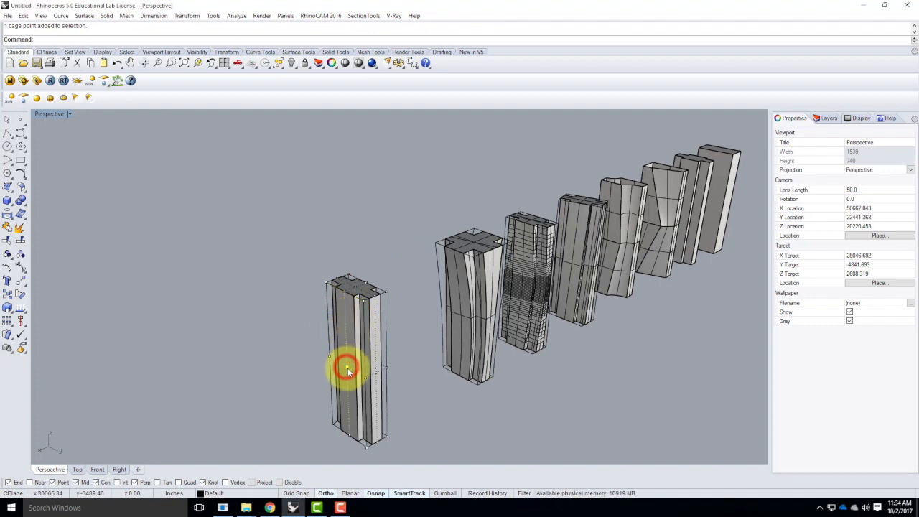
pyautogui.press('Return')
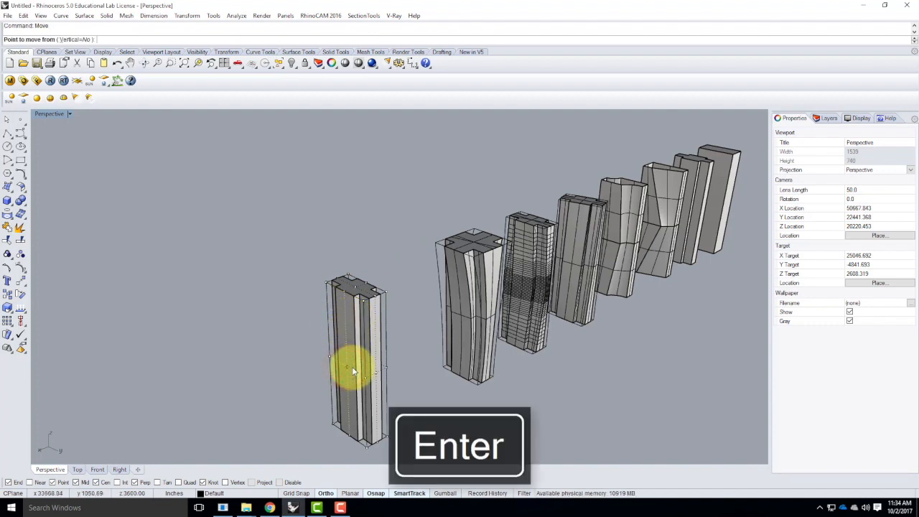
pyautogui.click(313, 377)
pyautogui.click(260, 401)
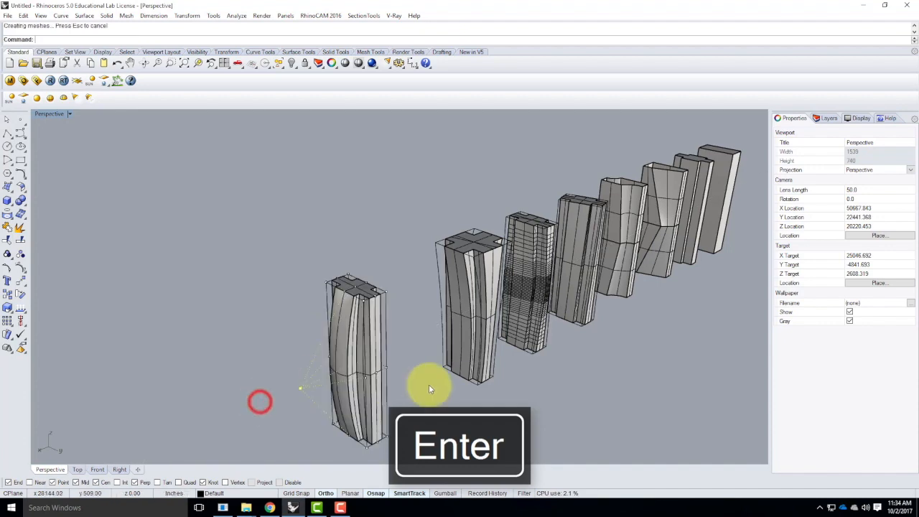
pyautogui.moveTo(432, 395); pyautogui.dragTo(386, 392, button='right')
pyautogui.moveTo(247, 355); pyautogui.dragTo(388, 363, button='right')
pyautogui.scroll(10, 387, 363)
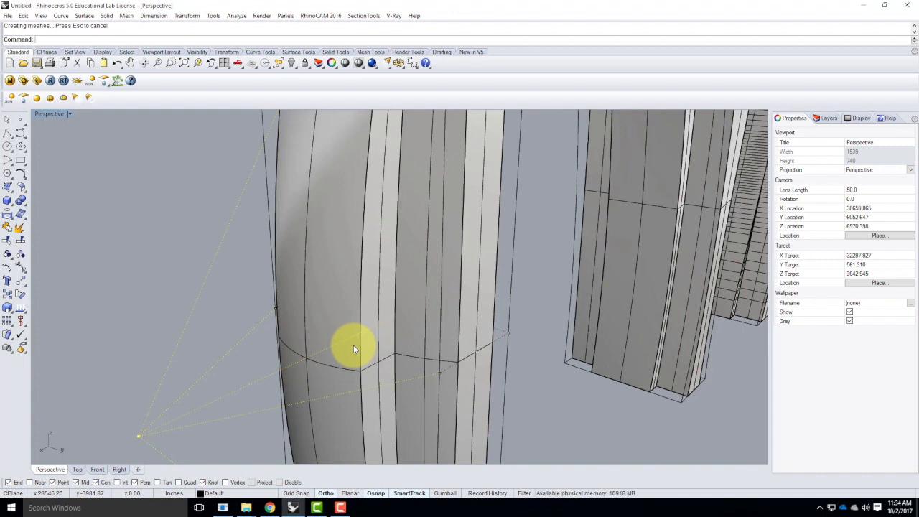
# Select the densely lined notched tower, third in the row counting from the newly bulged tower
pyautogui.scroll(-4, 360, 279)
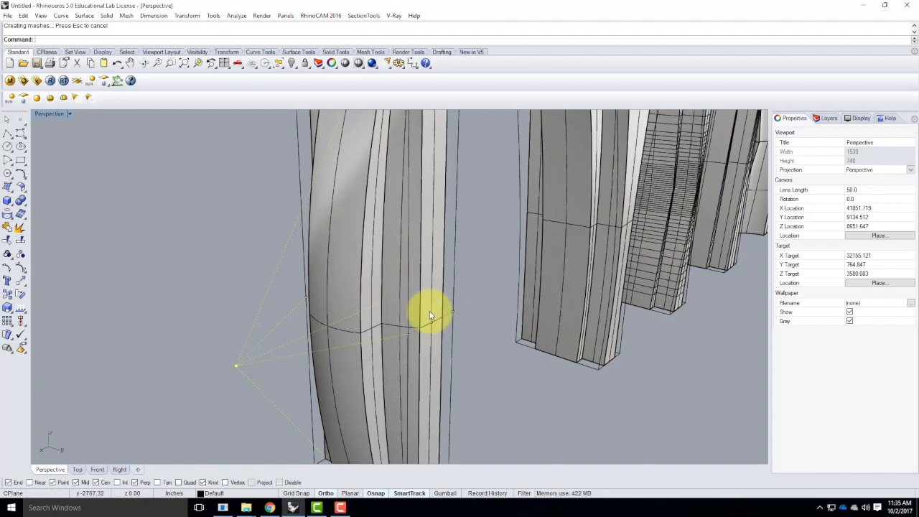
pyautogui.scroll(-8, 305, 343)
pyautogui.click(396, 386)
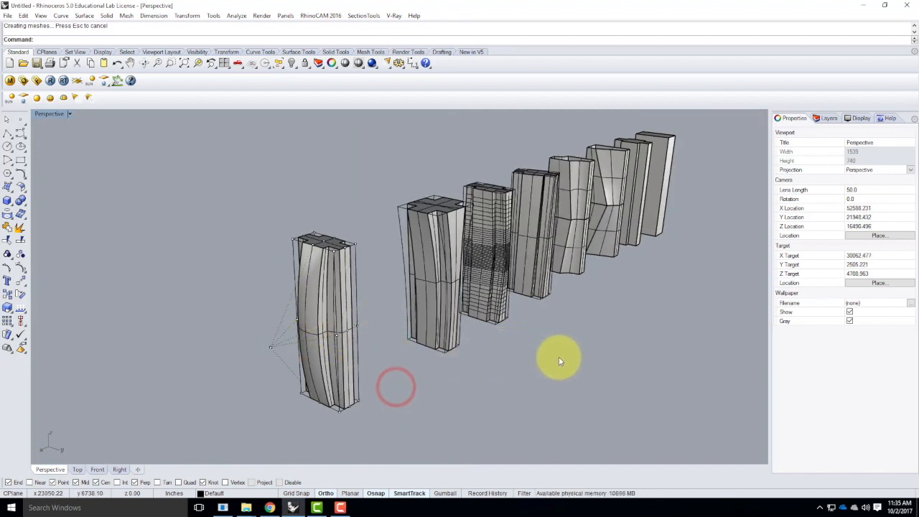
pyautogui.moveTo(651, 235); pyautogui.dragTo(679, 279, button='right')
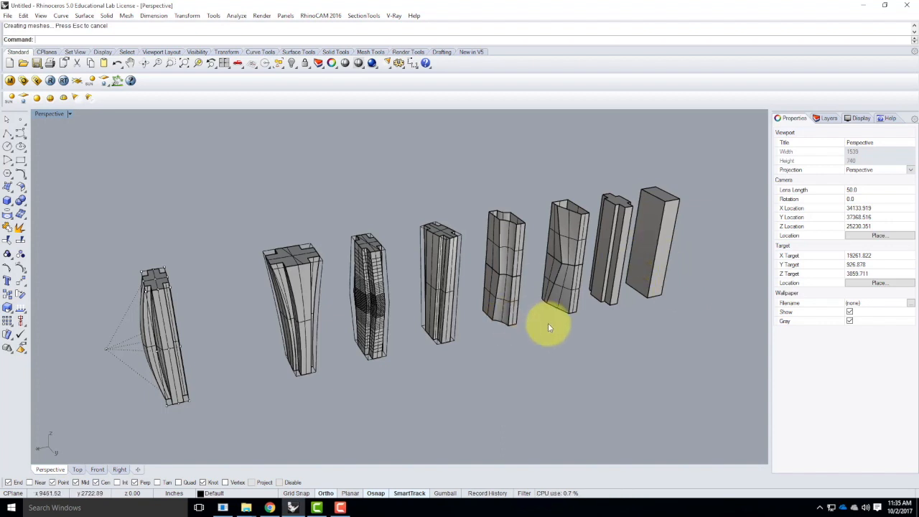
pyautogui.click(355, 268)
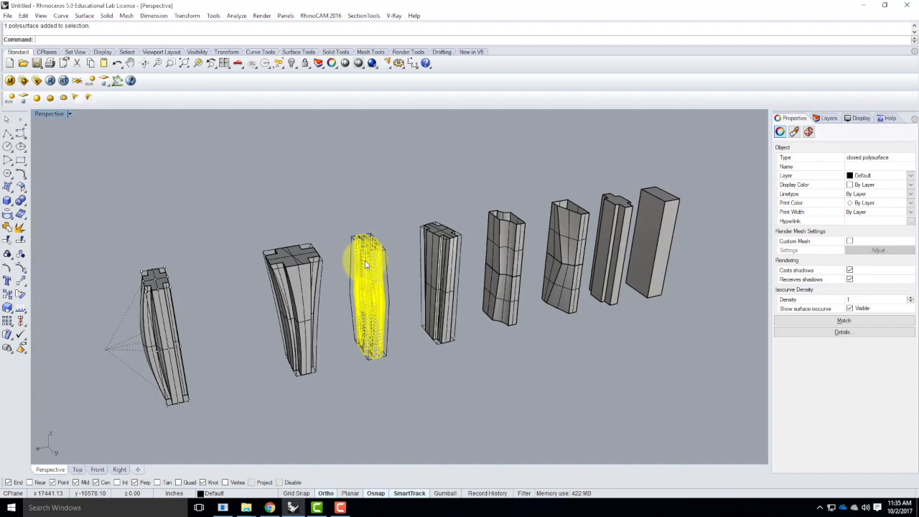
# Make Layer 02 the current layer and rename it Skyscraper
pyautogui.click(830, 118)
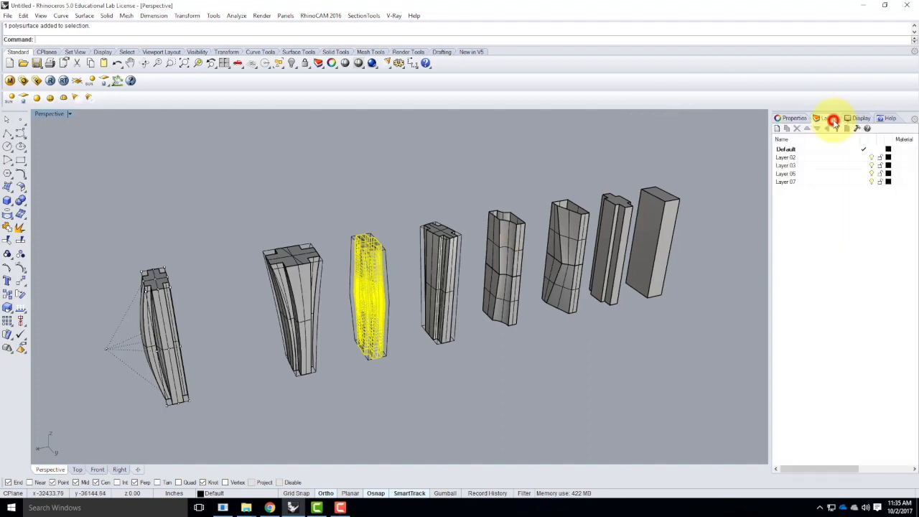
pyautogui.doubleClick(786, 157)
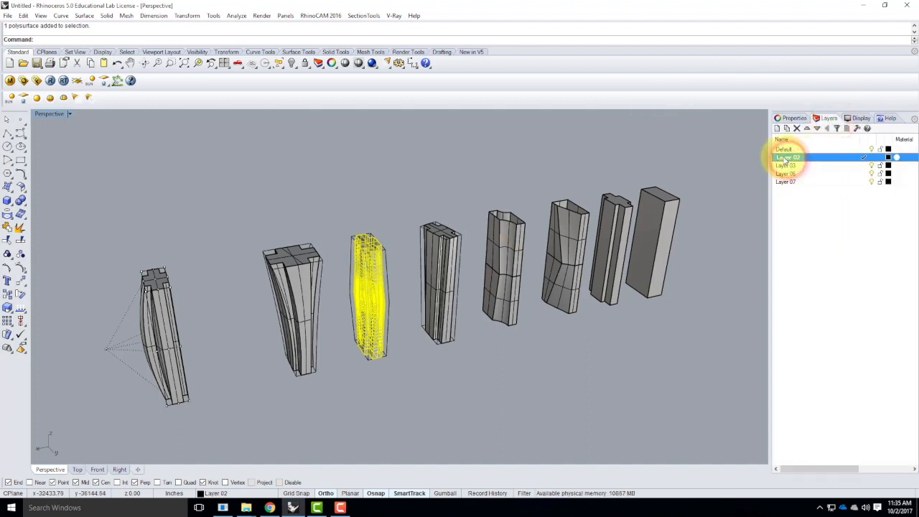
pyautogui.click(785, 157)
pyautogui.moveTo(796, 156); pyautogui.dragTo(764, 153)
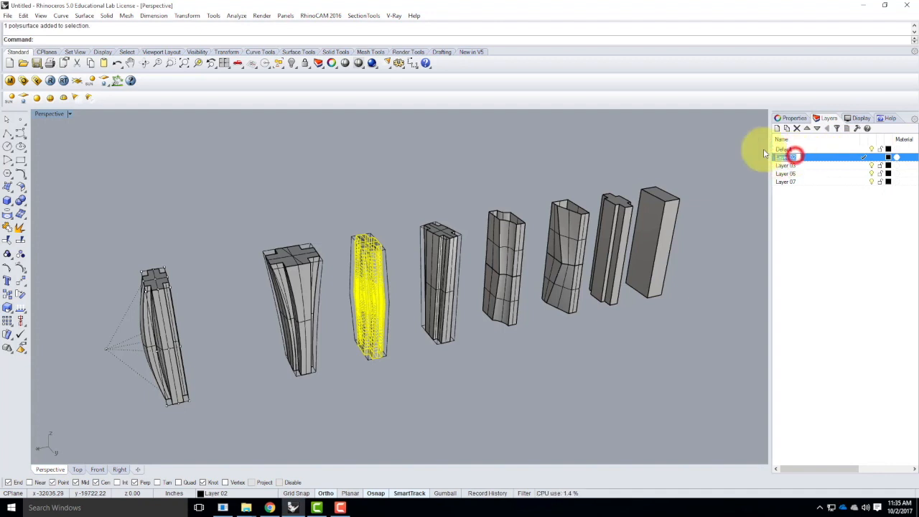
pyautogui.write('Skyscraper')
pyautogui.press('Return')
# Change the selected tower's layer to Skyscraper and hide the Default layer to isolate it
pyautogui.click(787, 149)
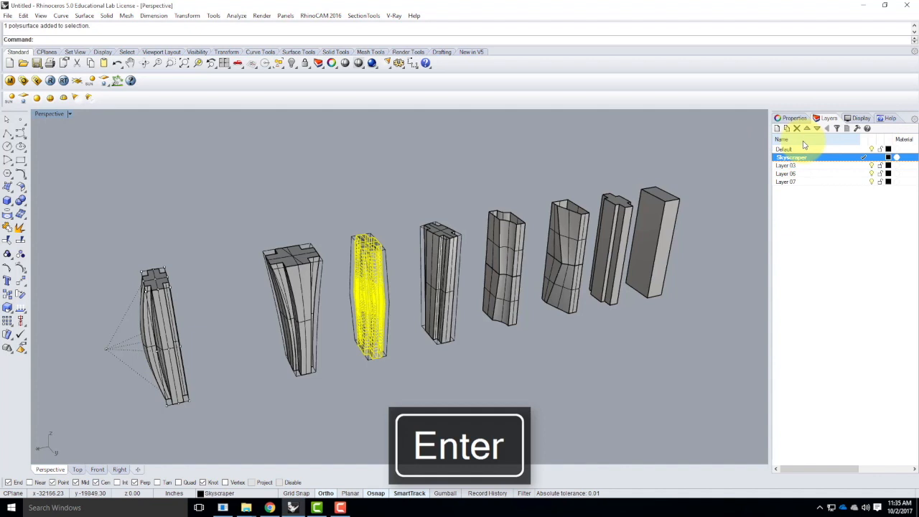
pyautogui.click(871, 148)
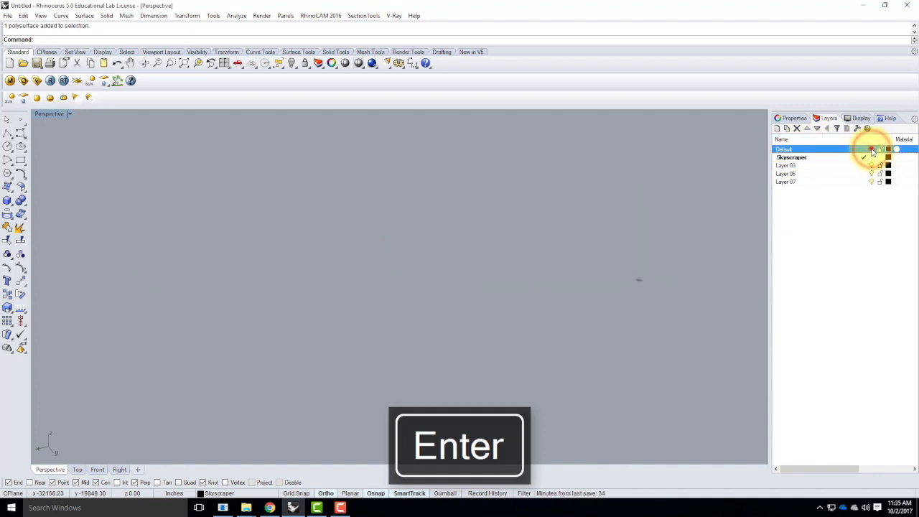
pyautogui.click(870, 148)
pyautogui.click(364, 267)
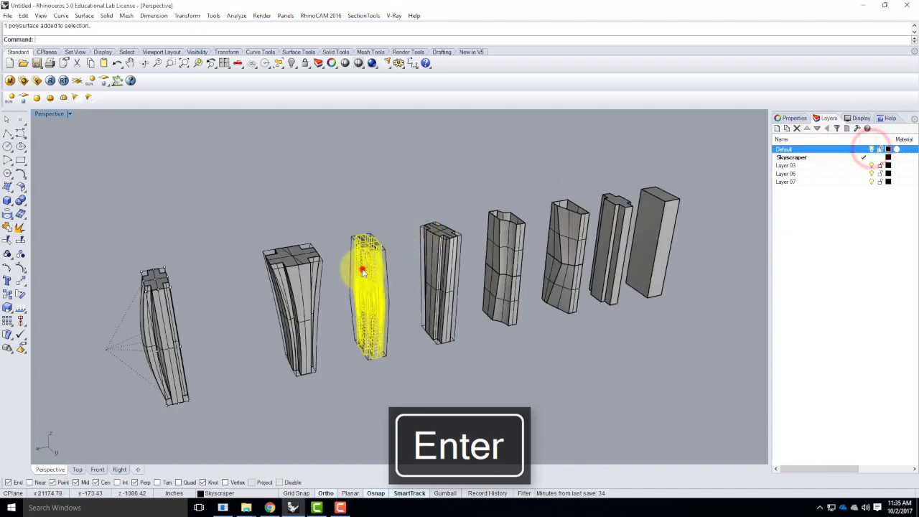
pyautogui.rightClick(791, 157)
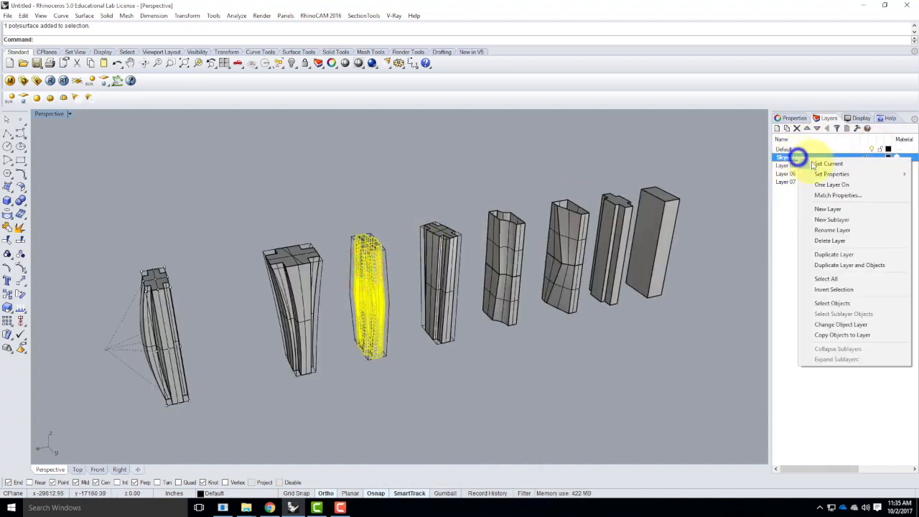
pyautogui.click(839, 328)
pyautogui.click(871, 148)
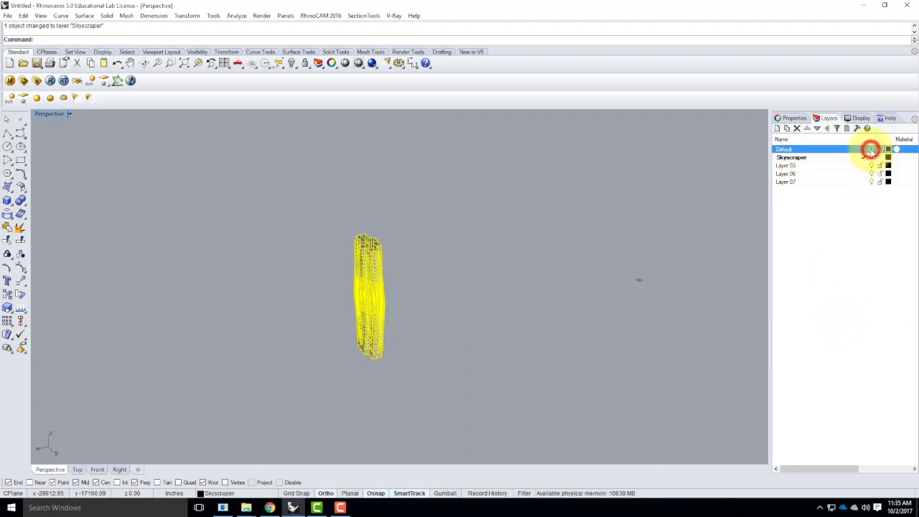
pyautogui.click(595, 280)
# Nest Layer 03 under Skyscraper as a sublayer and rename it Floor
pyautogui.moveTo(345, 290); pyautogui.dragTo(396, 290, button='right')
pyautogui.scroll(4, 405, 279)
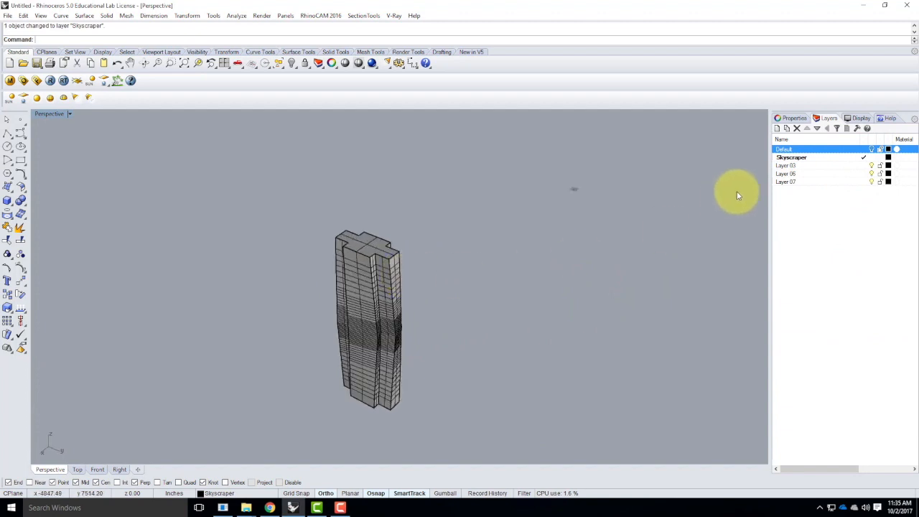
pyautogui.moveTo(785, 168); pyautogui.dragTo(789, 158)
pyautogui.click(803, 166)
pyautogui.click(807, 165)
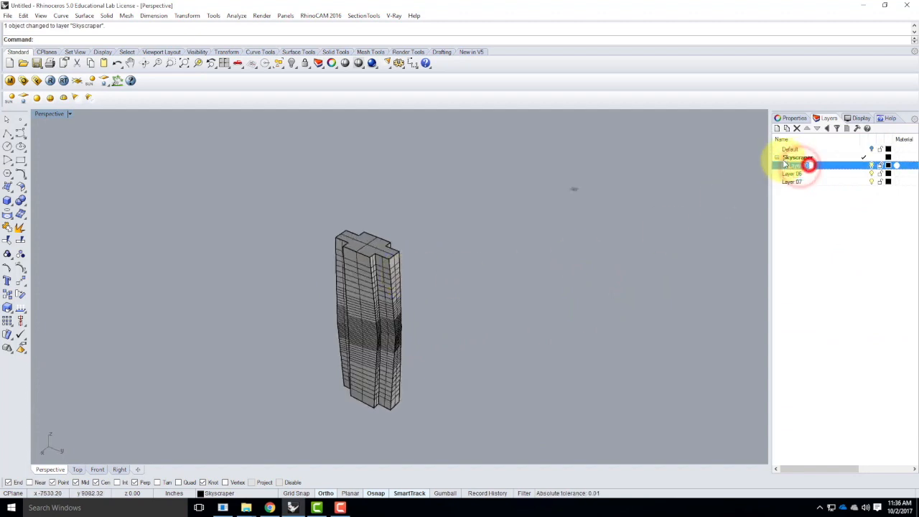
pyautogui.write('Floor')
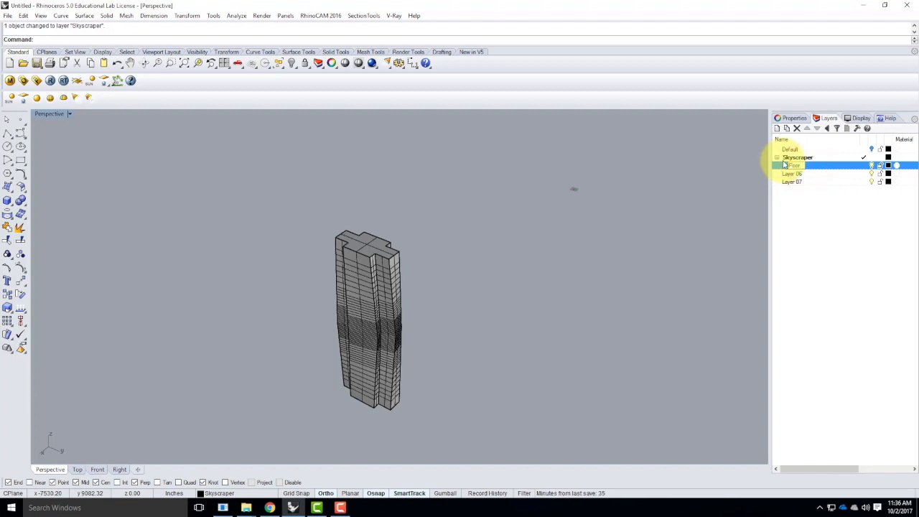
pyautogui.press('Return')
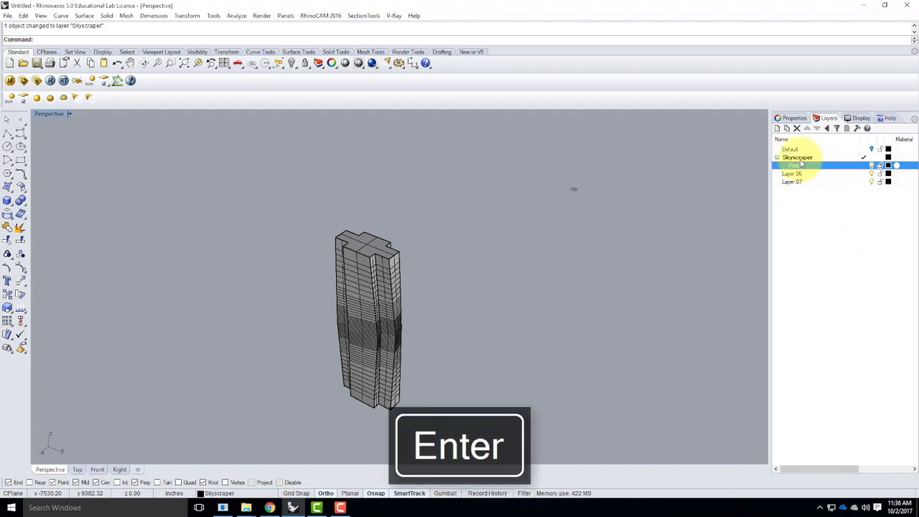
# Rename Layer 06 as Ceiling and nest it under Skyscraper as the current layer
pyautogui.click(800, 158)
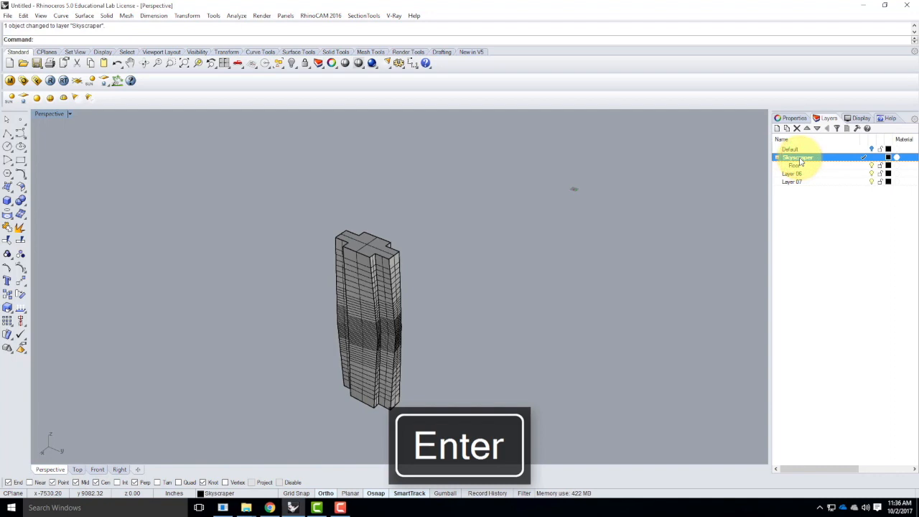
pyautogui.click(800, 175)
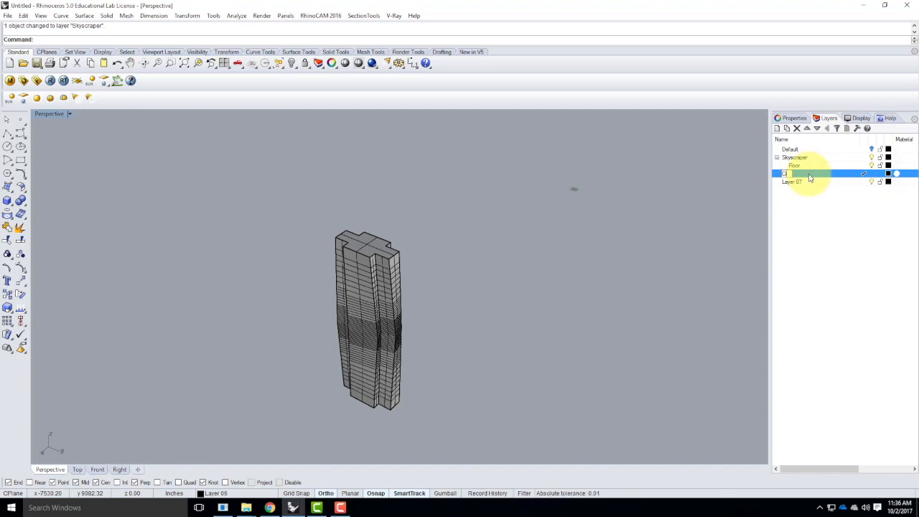
pyautogui.press('BackSpace')
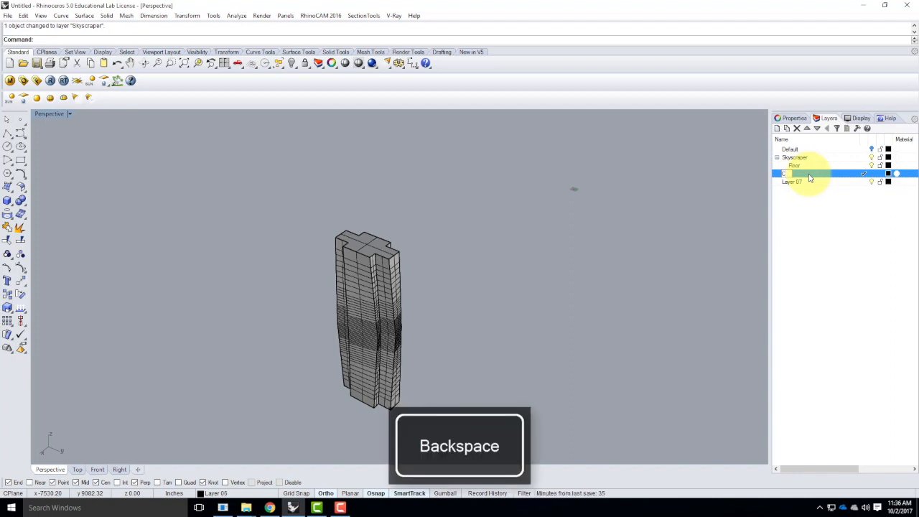
pyautogui.write('Ceiling')
pyautogui.press('Return')
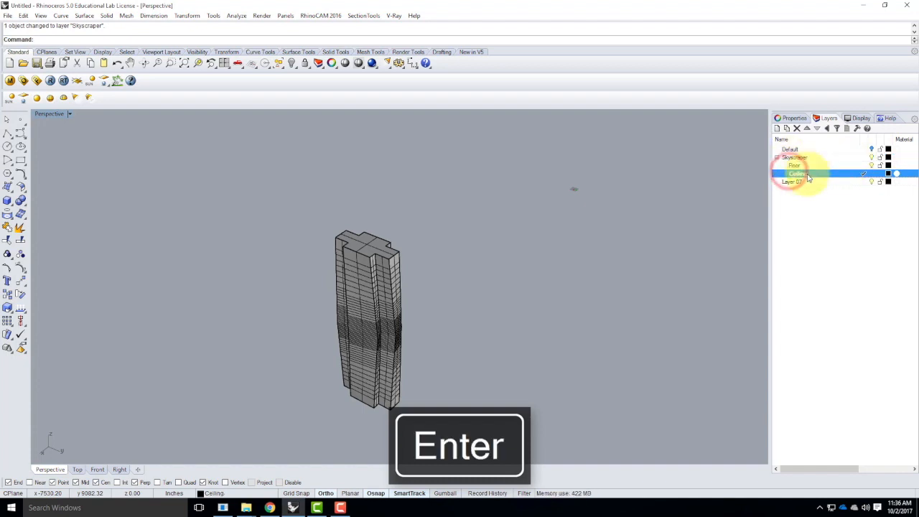
pyautogui.click(519, 273)
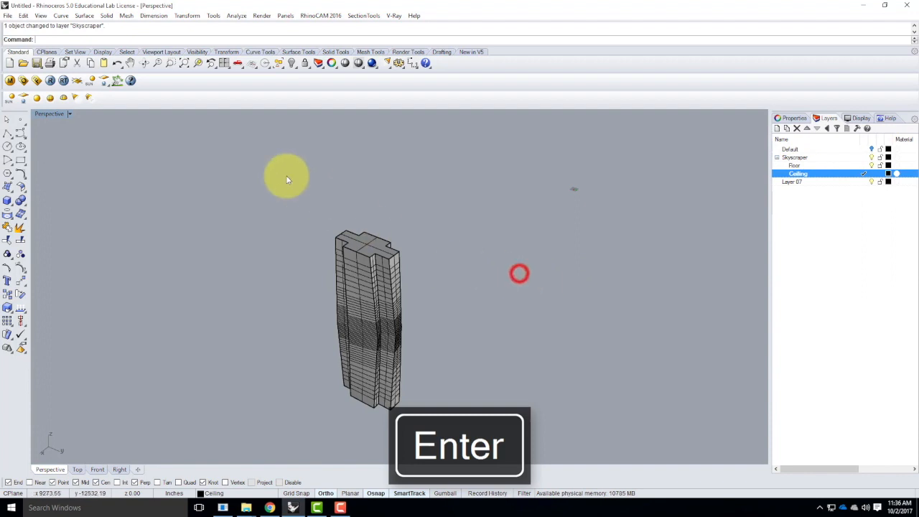
# Draw a corner-to-corner rectangular plane in the Top view that fully encloses the tower's footprint
pyautogui.click(7, 187)
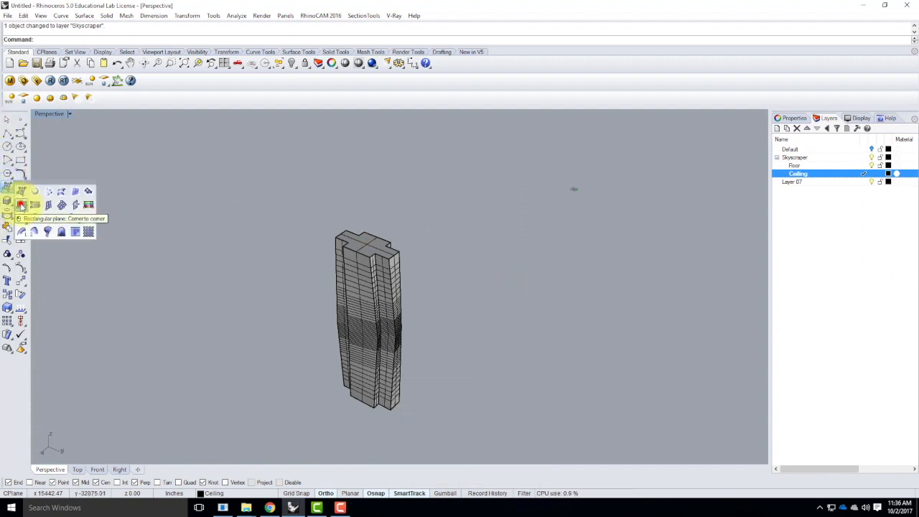
pyautogui.click(21, 202)
pyautogui.moveTo(324, 339); pyautogui.dragTo(336, 420, button='right')
pyautogui.doubleClick(49, 113)
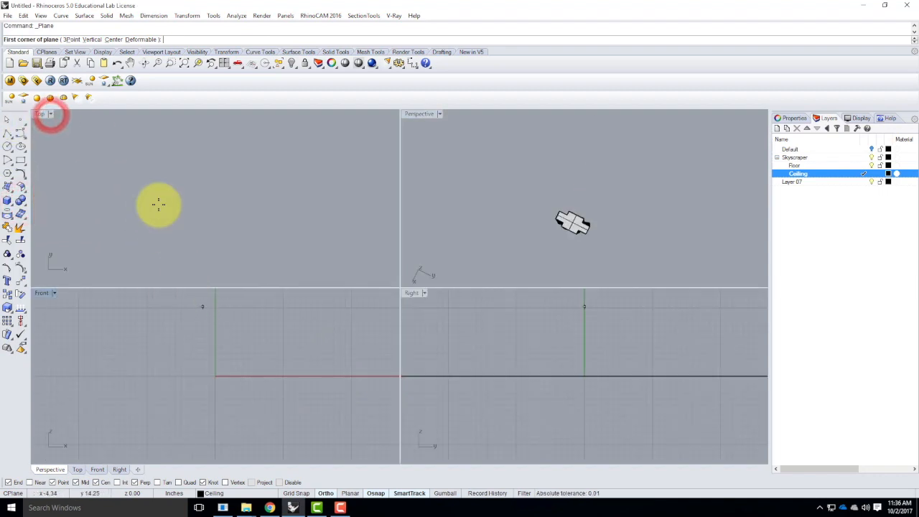
pyautogui.scroll(10, 57, 189)
pyautogui.scroll(3, 92, 216)
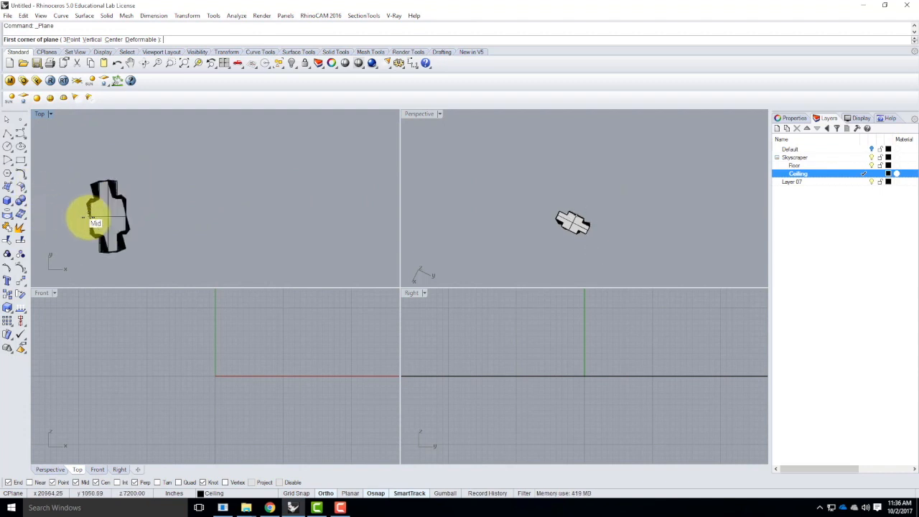
pyautogui.click(86, 165)
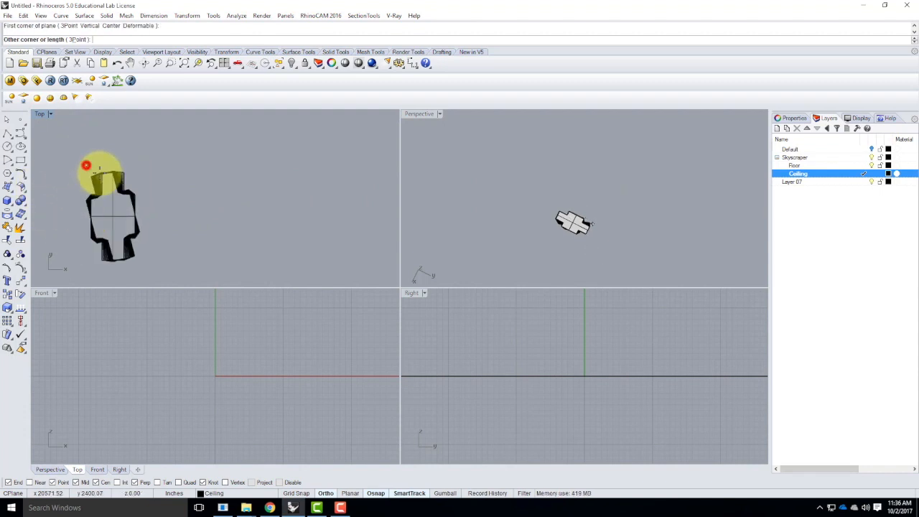
pyautogui.click(152, 268)
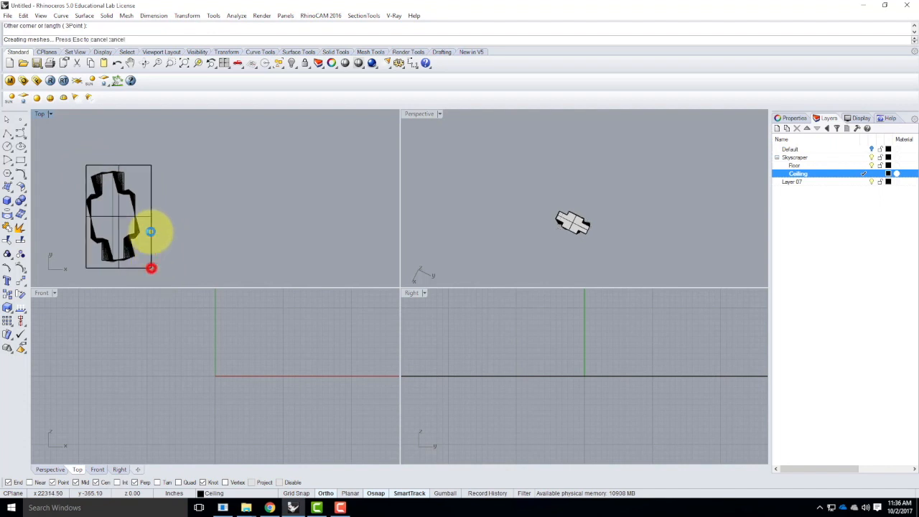
# Move the rectangular plane slightly sideways in the Top view to centre it on the tower
pyautogui.click(151, 181)
pyautogui.write('move')
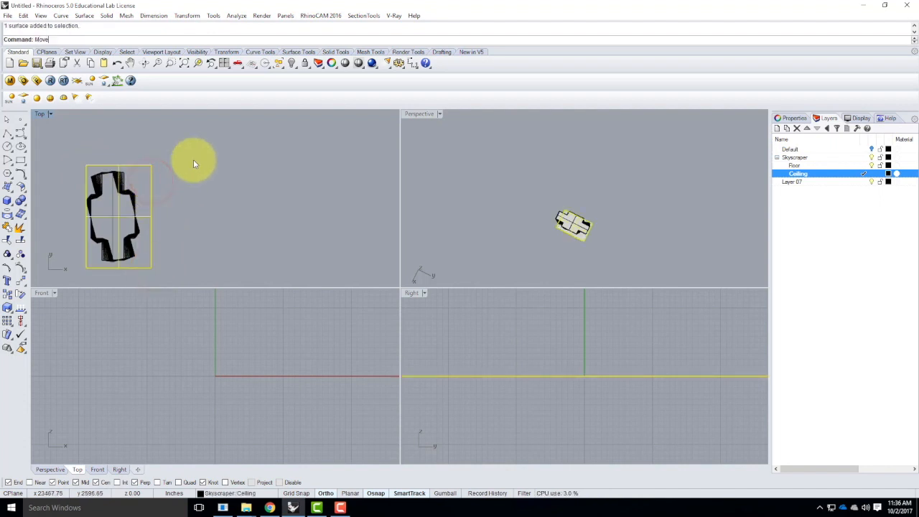
pyautogui.press('Return')
pyautogui.click(209, 186)
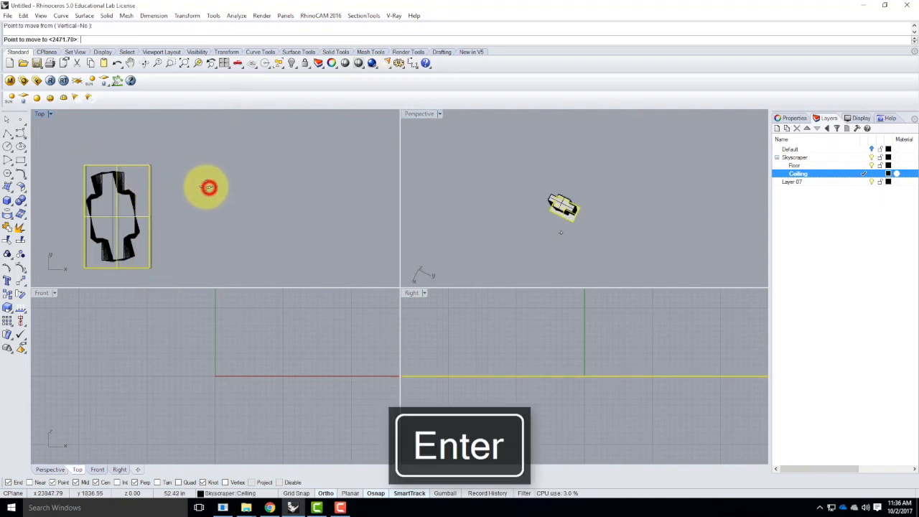
pyautogui.click(203, 186)
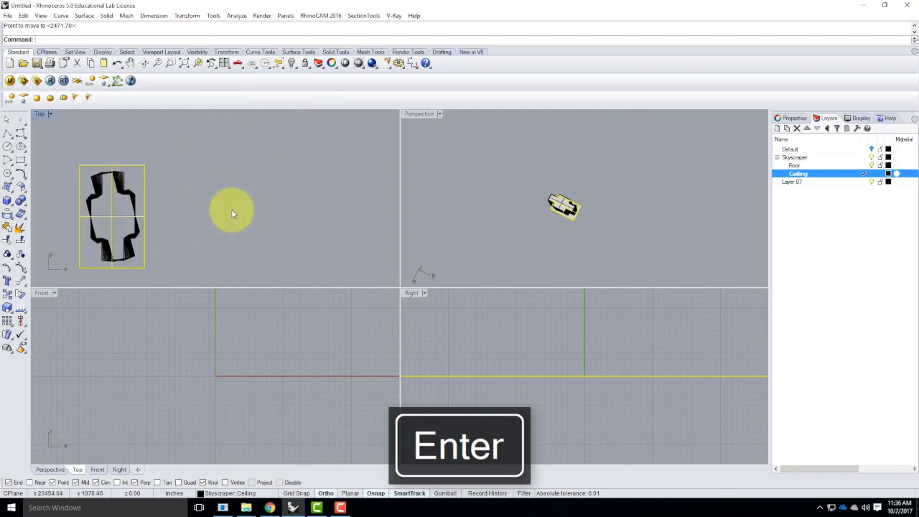
# Copy the base plane vertically upward by 24' in the Perspective view
pyautogui.doubleClick(415, 114)
pyautogui.moveTo(431, 295); pyautogui.dragTo(410, 205, button='right')
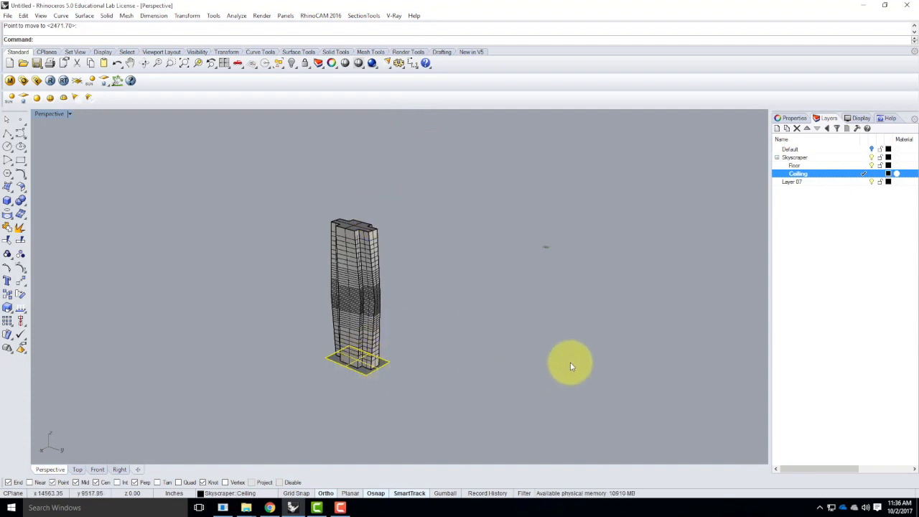
pyautogui.write('opy')
pyautogui.press('Return')
pyautogui.write('v')
pyautogui.press('Return')
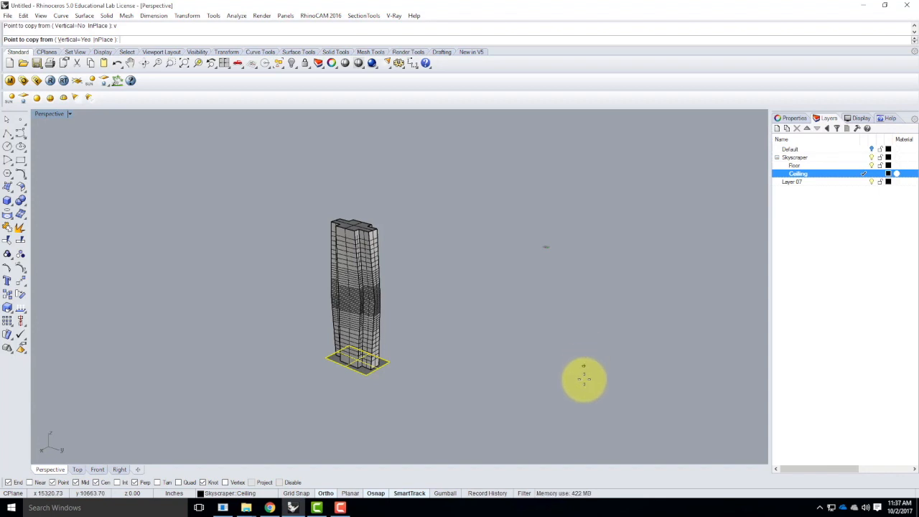
pyautogui.click(438, 362)
pyautogui.write('24')
pyautogui.press('Return')
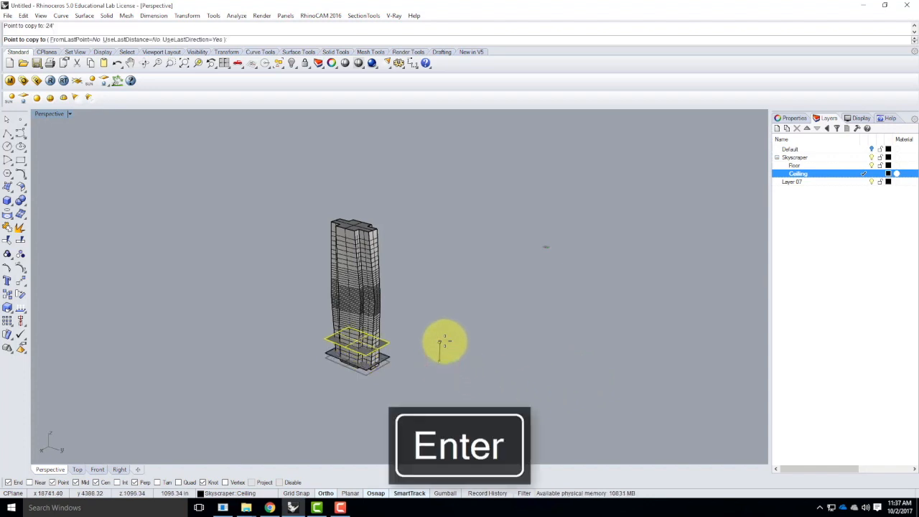
pyautogui.press('Escape')
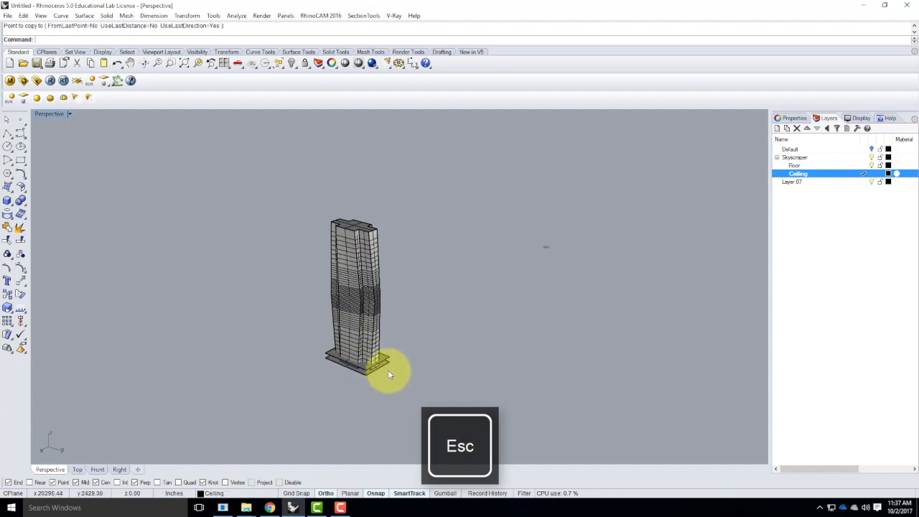
# Move both rectangular planes at the tower's base to the Floor layer and make Floor the current layer
pyautogui.scroll(3, 380, 365)
pyautogui.moveTo(417, 312); pyautogui.dragTo(396, 375)
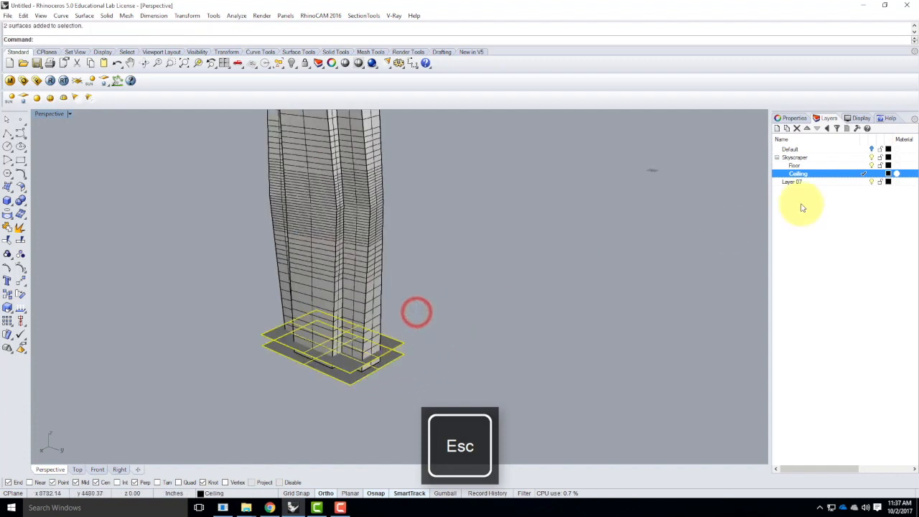
pyautogui.rightClick(805, 167)
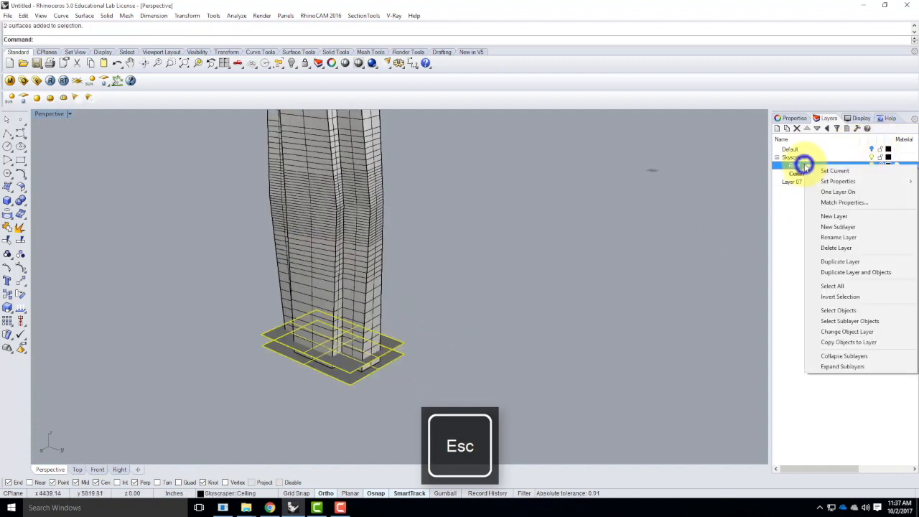
pyautogui.click(850, 331)
pyautogui.doubleClick(848, 165)
pyautogui.click(658, 224)
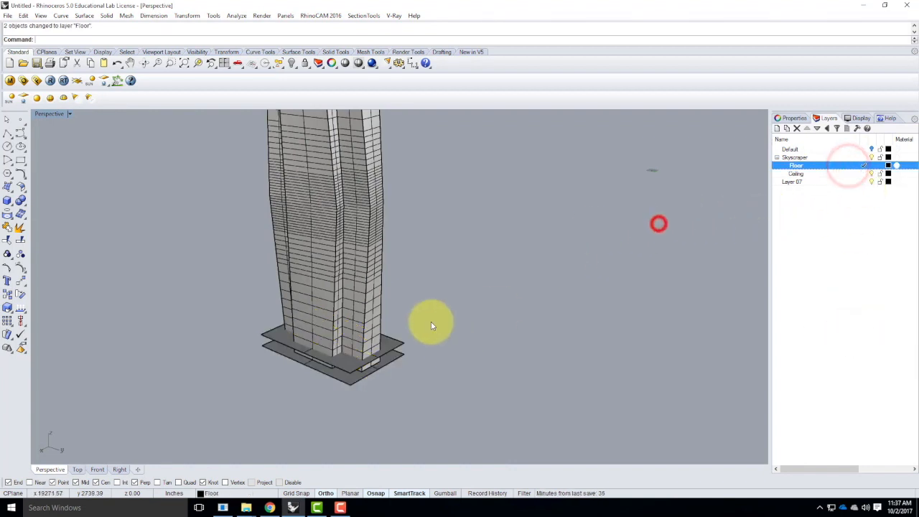
# Copy the upper base plane vertically to 16' and 32' above it
pyautogui.click(399, 343)
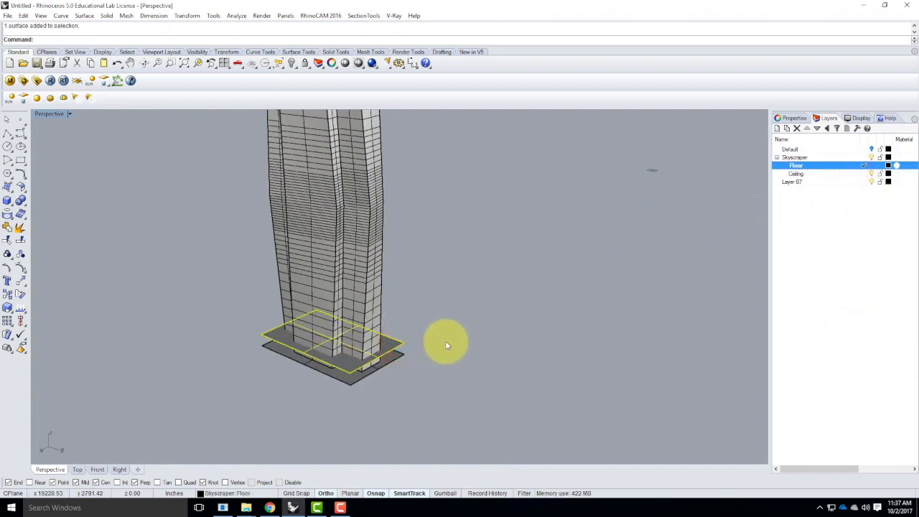
pyautogui.write('copy')
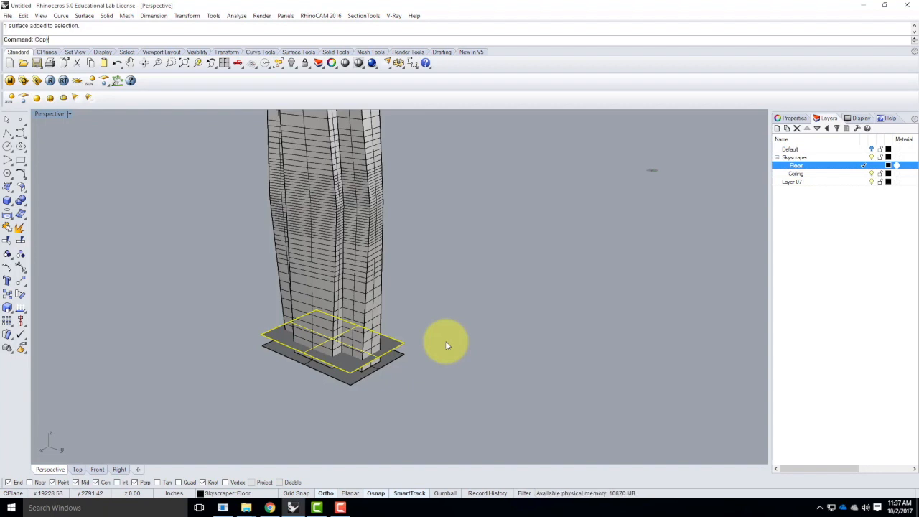
pyautogui.press('Return')
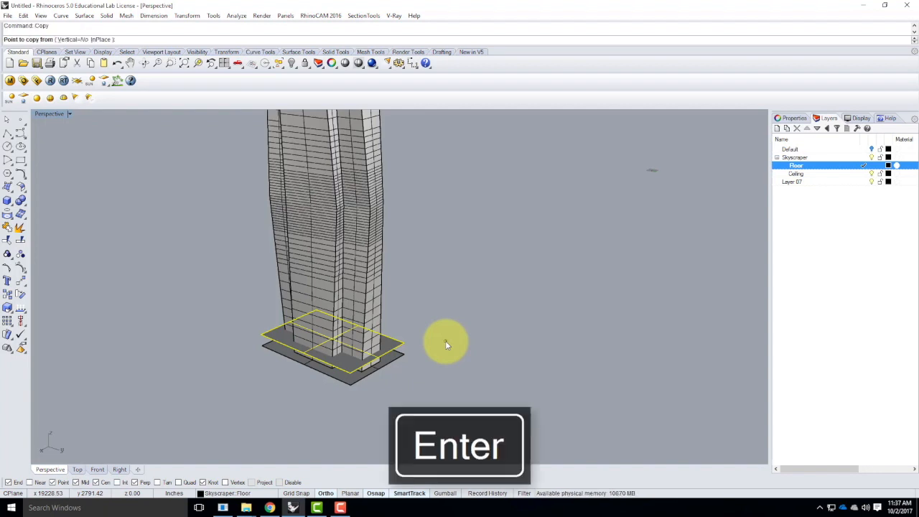
pyautogui.write('v')
pyautogui.press('Return')
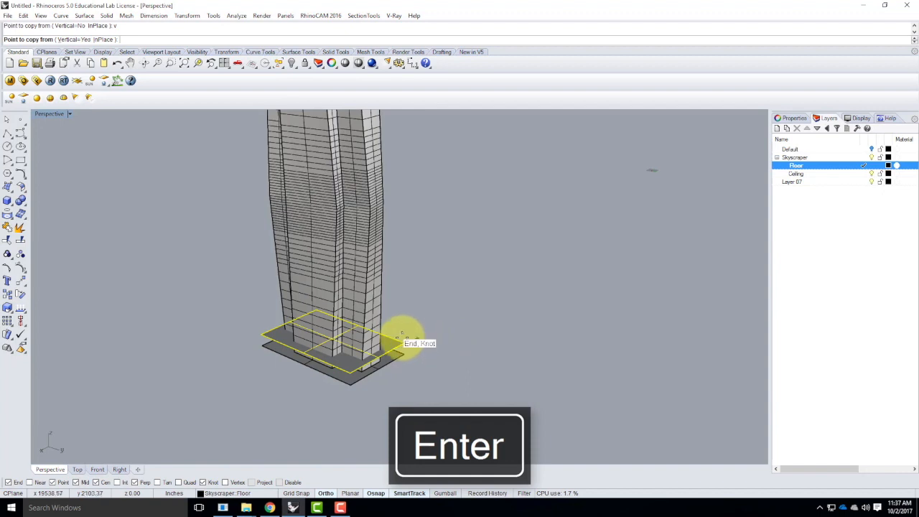
pyautogui.click(405, 342)
pyautogui.write('16')
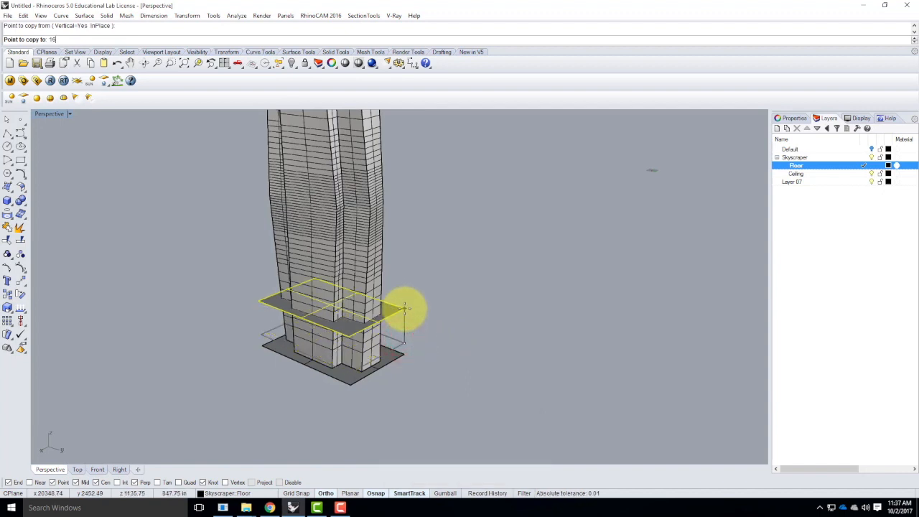
pyautogui.press('Return')
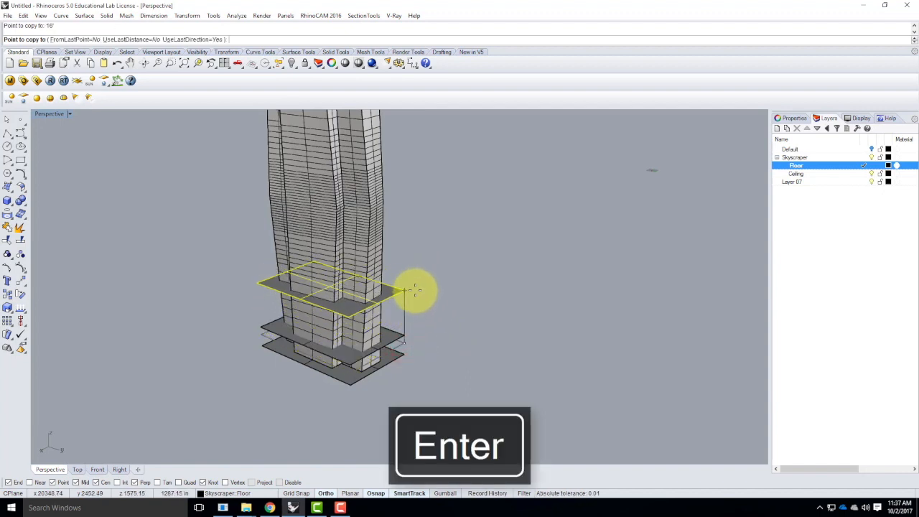
pyautogui.write('32')
pyautogui.press('Return')
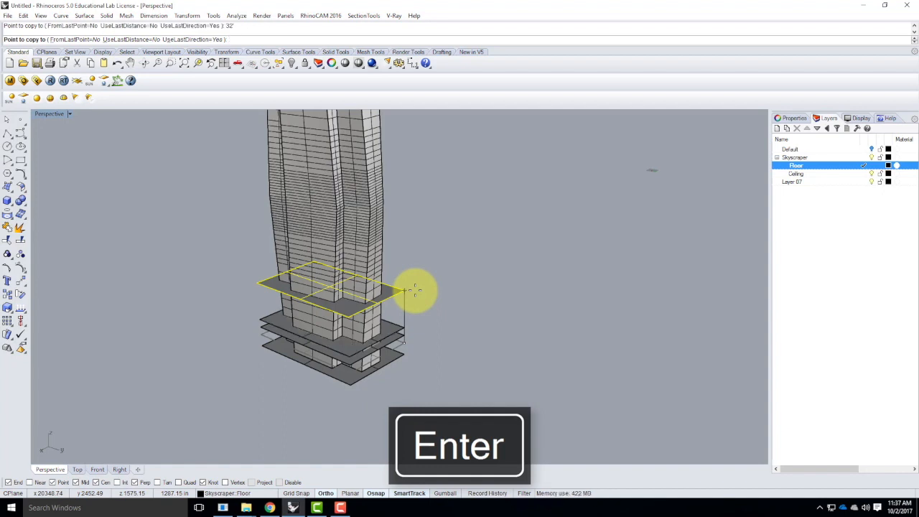
pyautogui.press('Escape')
pyautogui.press('Escape')
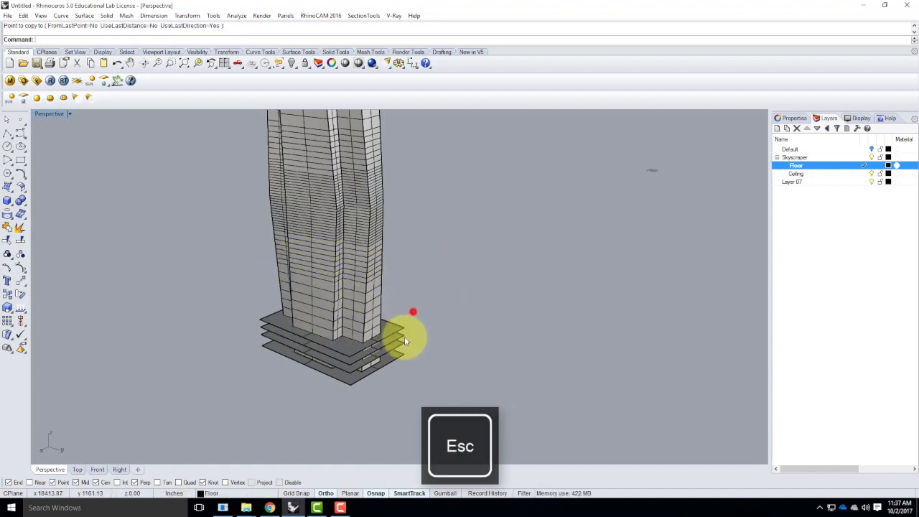
# Delete the two plane copies above the upper base plane
pyautogui.moveTo(413, 310); pyautogui.dragTo(404, 329)
pyautogui.press('Delete')
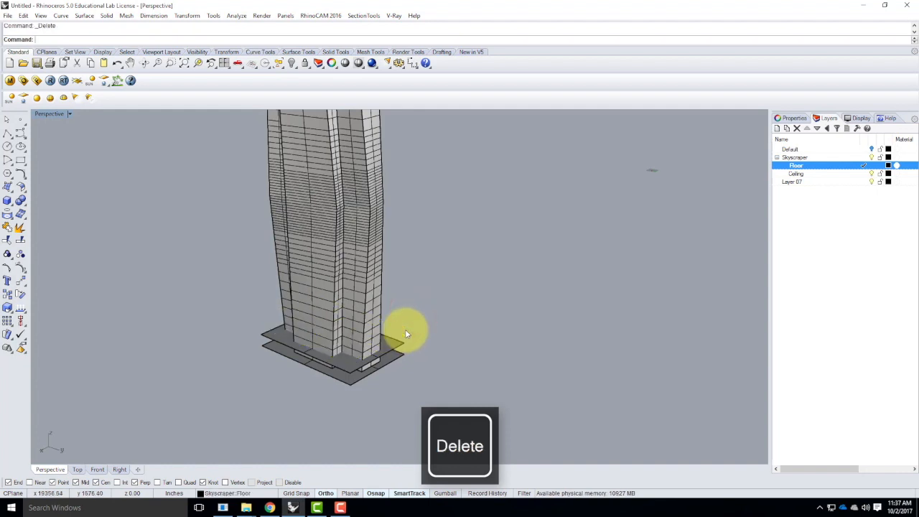
# Array the upper base plane along the tower with 30 in the Z direction at 16' spacing, previewing the result
pyautogui.scroll(2, 390, 372)
pyautogui.click(396, 335)
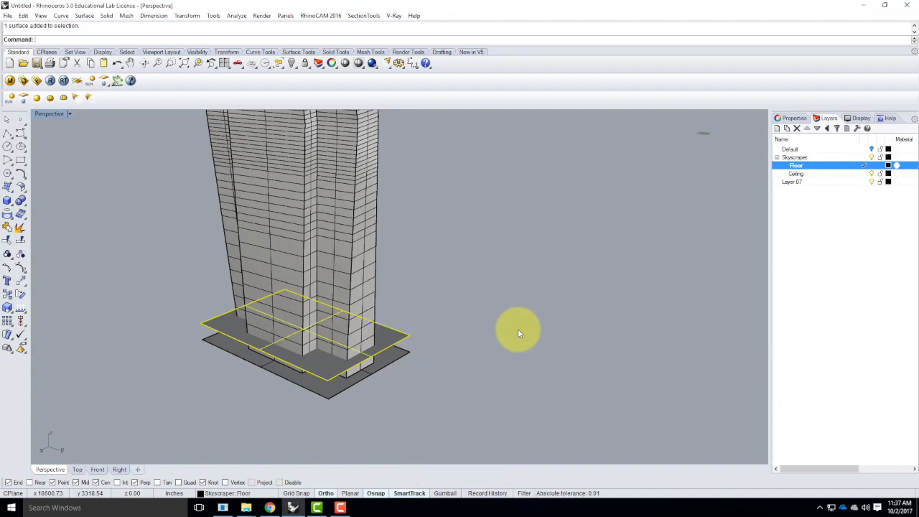
pyautogui.write('Array')
pyautogui.press('Return')
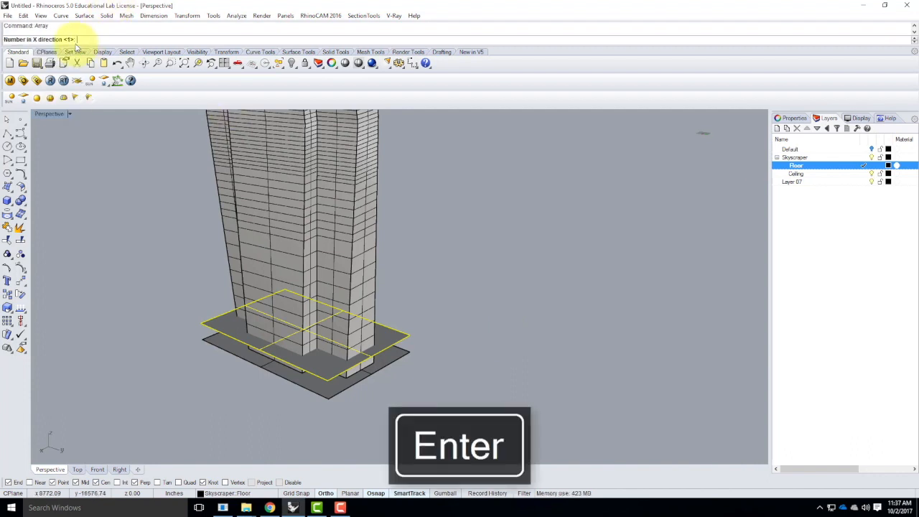
pyautogui.press('Return')
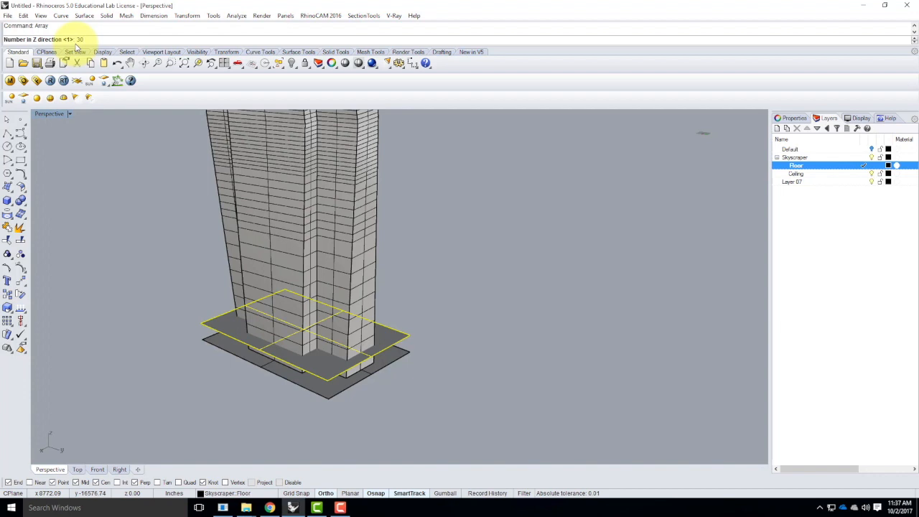
pyautogui.press('Return')
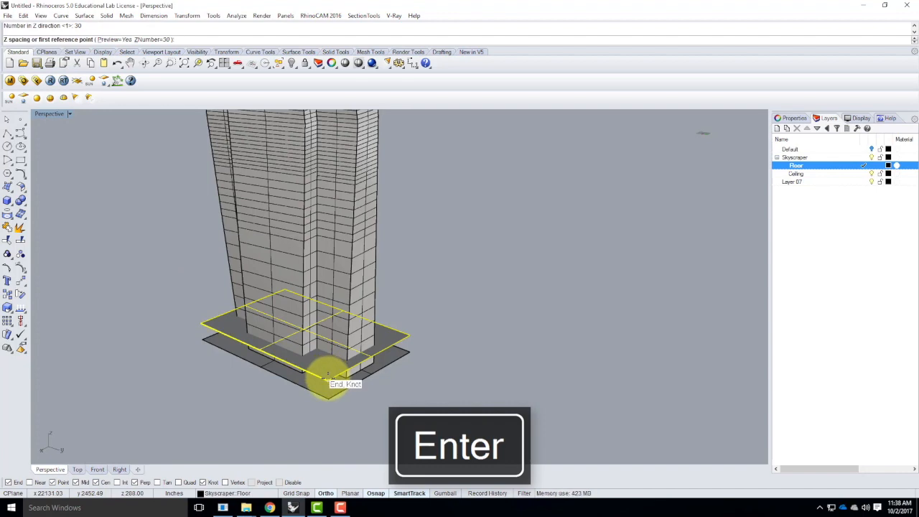
pyautogui.click(328, 374)
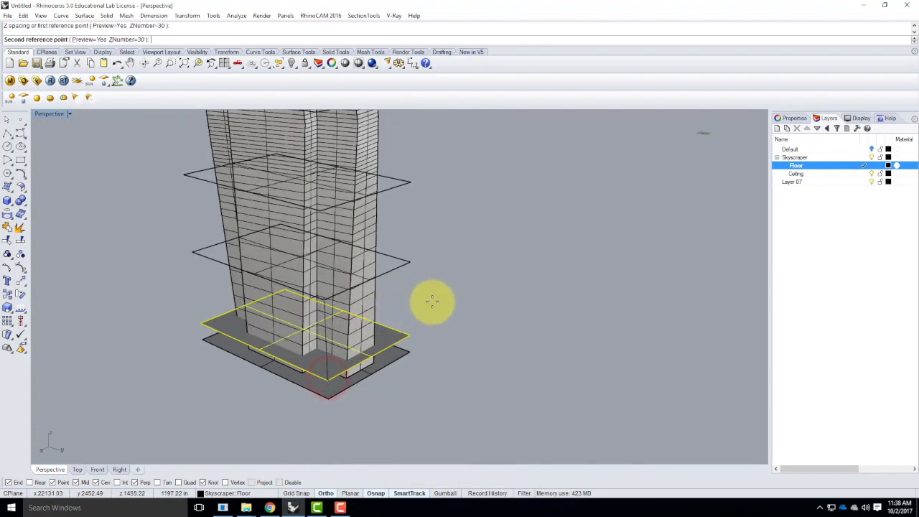
pyautogui.write("16'")
pyautogui.press('Return')
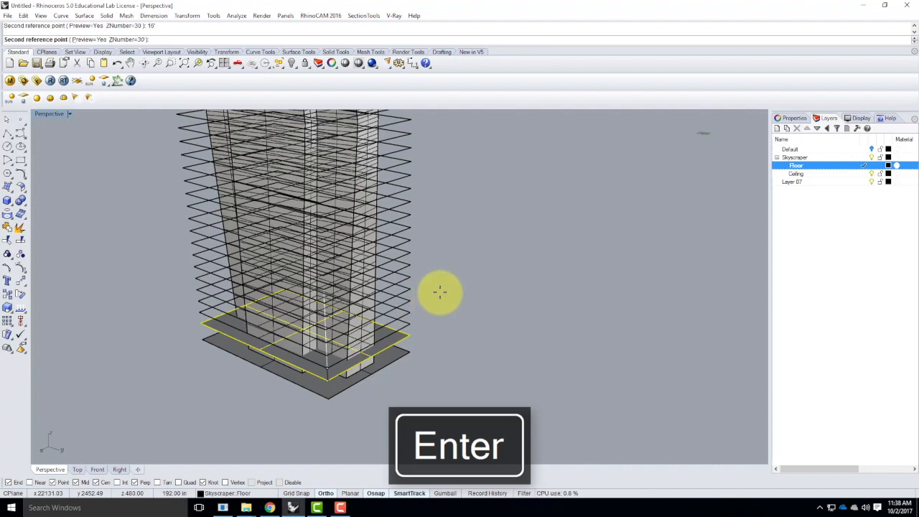
pyautogui.click(437, 292)
pyautogui.scroll(-5, 328, 369)
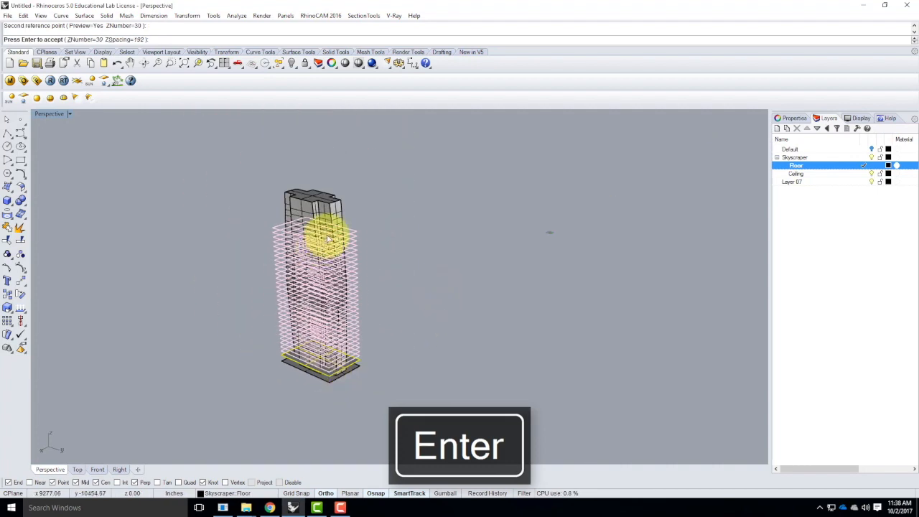
# Change the array's Z number to 36 so the floors extend to the tower's top, and accept the array
pyautogui.scroll(2, 327, 239)
pyautogui.click(84, 39)
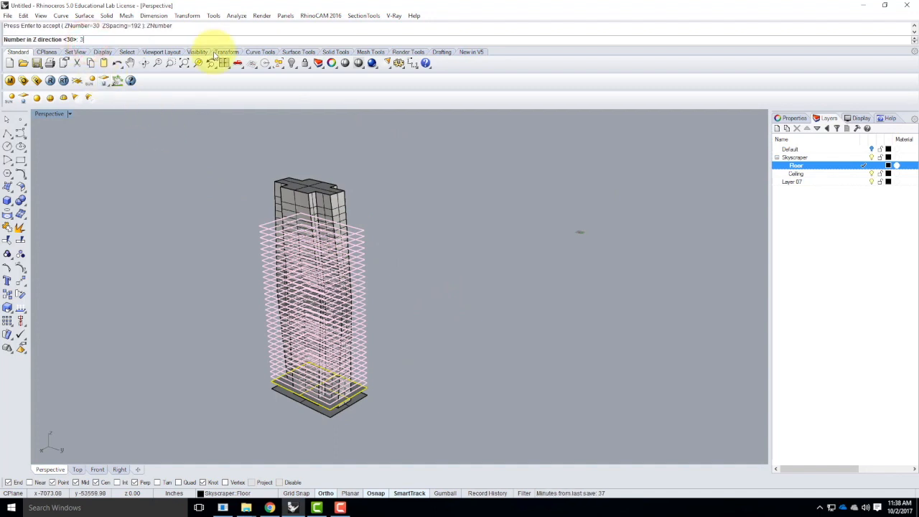
pyautogui.press('Return')
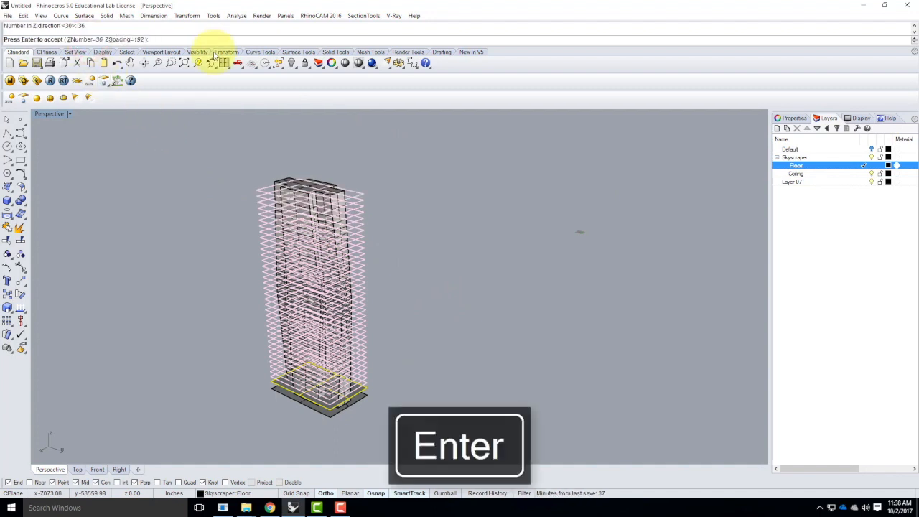
pyautogui.moveTo(431, 185); pyautogui.dragTo(455, 200, button='right')
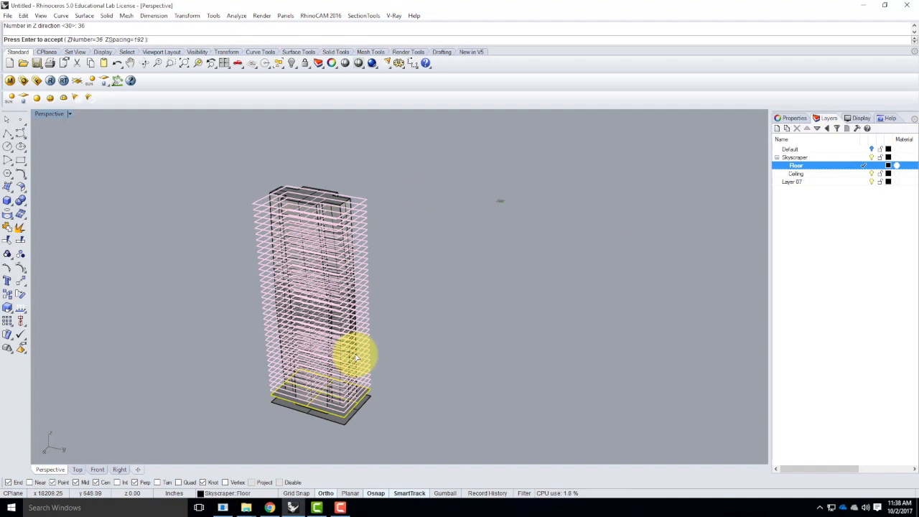
pyautogui.press('Return')
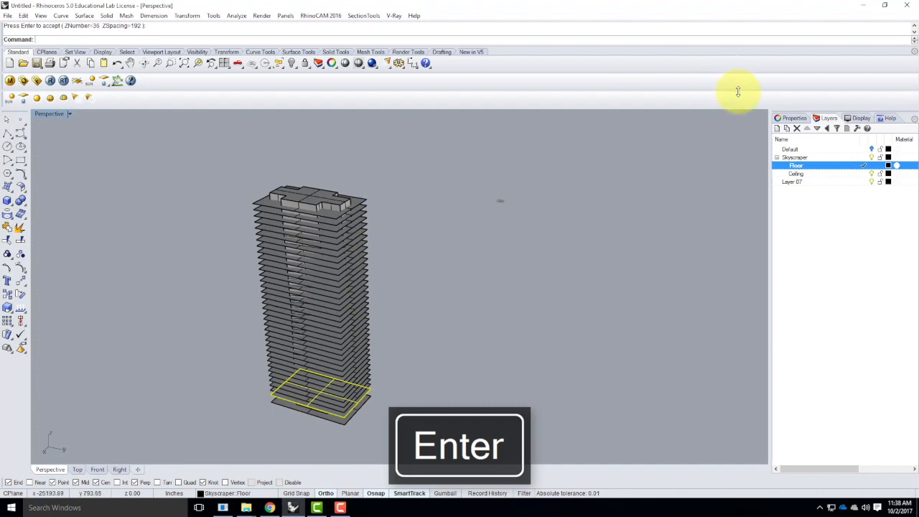
# Copy the floor plane directly above the base plane vertically upward by 12' as the first ceiling plane
pyautogui.click(806, 175)
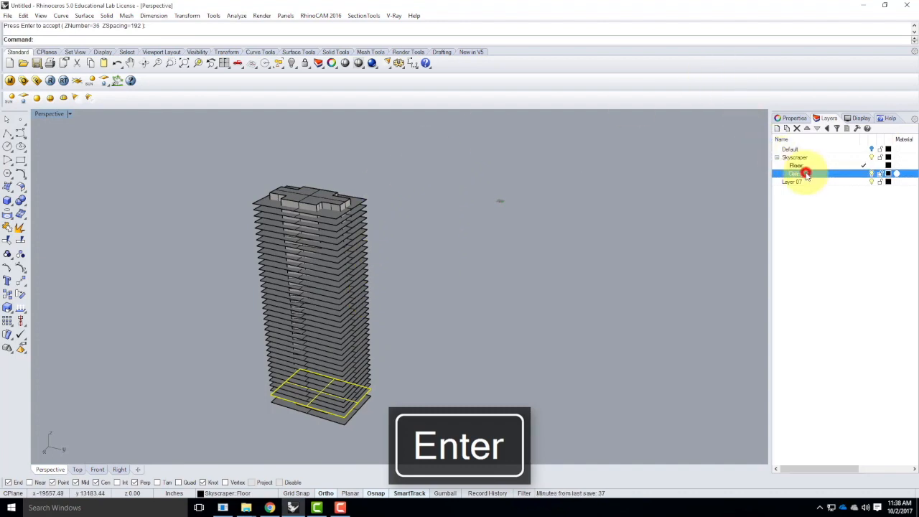
pyautogui.click(436, 391)
pyautogui.moveTo(420, 415); pyautogui.dragTo(393, 393, button='right')
pyautogui.scroll(5, 336, 413)
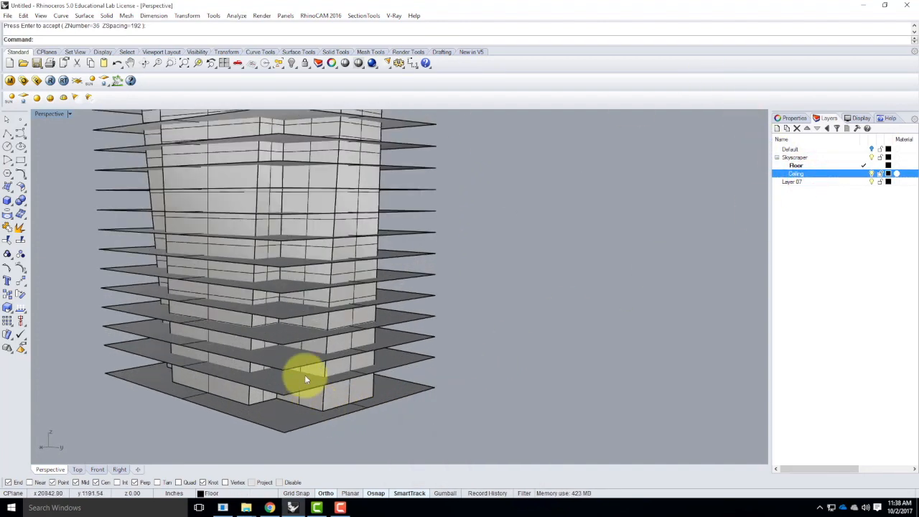
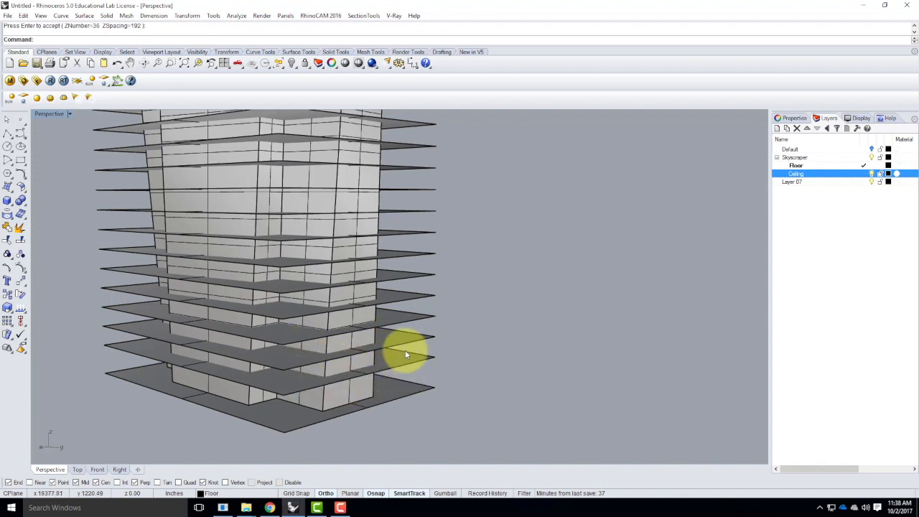
pyautogui.click(426, 357)
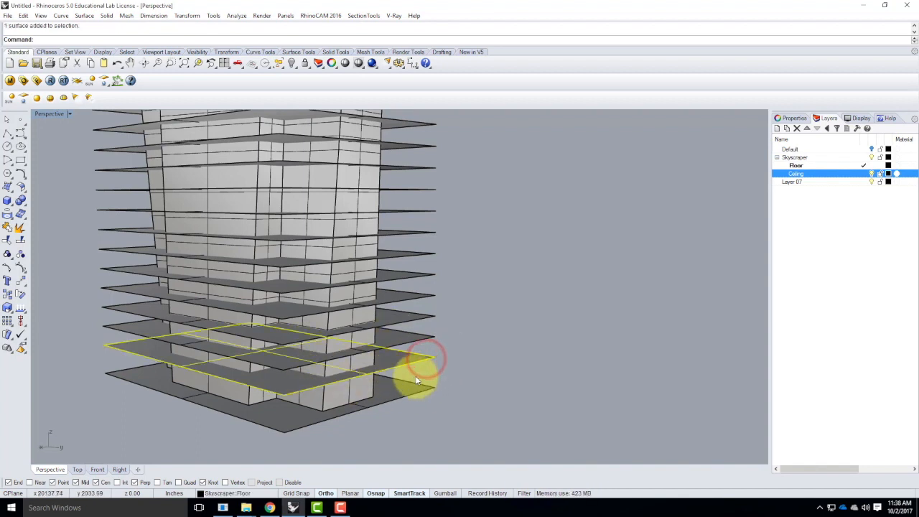
pyautogui.write('Copy')
pyautogui.press('Return')
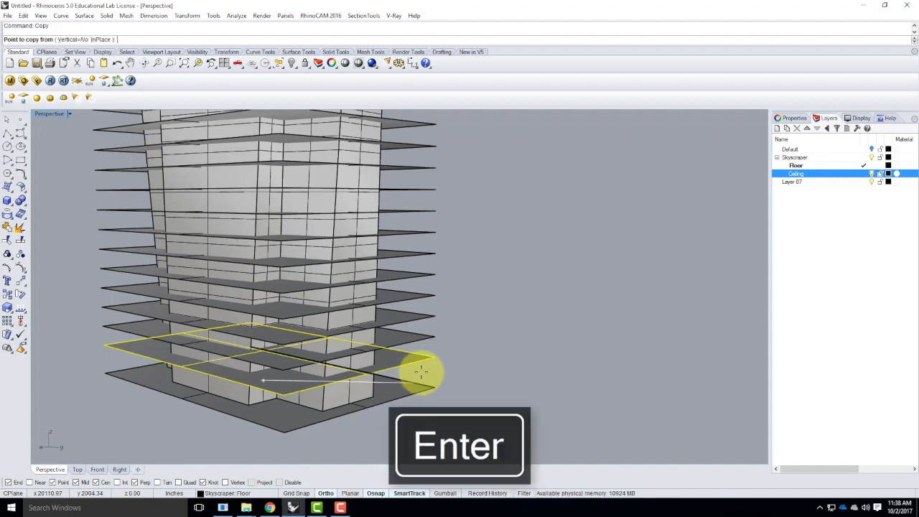
pyautogui.write('v')
pyautogui.press('Return')
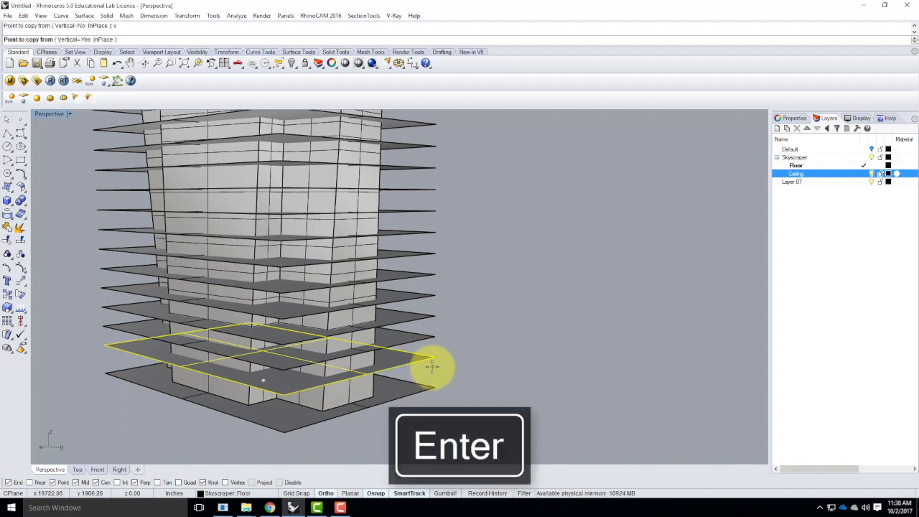
pyautogui.click(434, 355)
pyautogui.write('1')
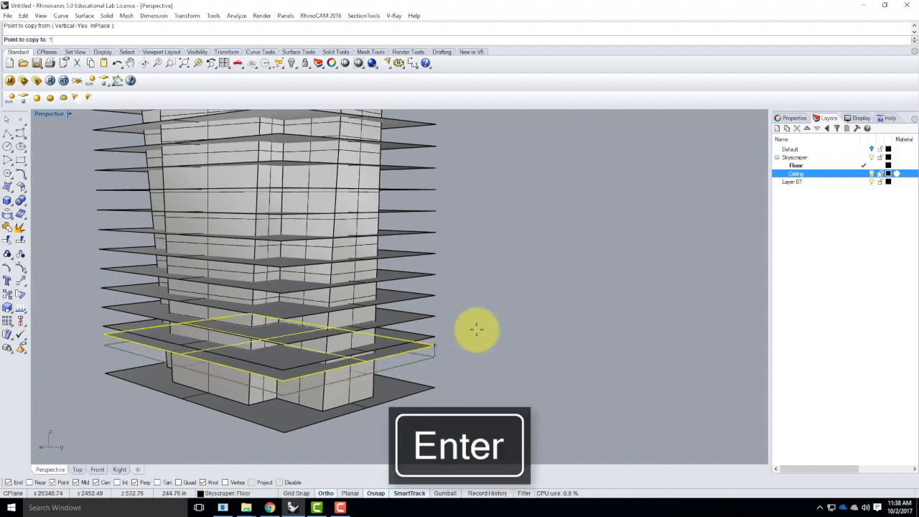
pyautogui.write("2'")
pyautogui.press('Return')
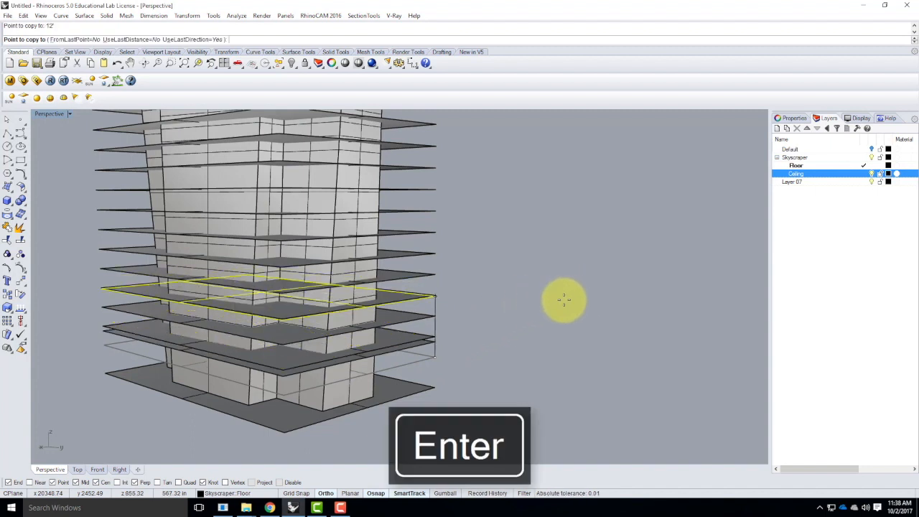
pyautogui.hotkey('ctrl', 'z')
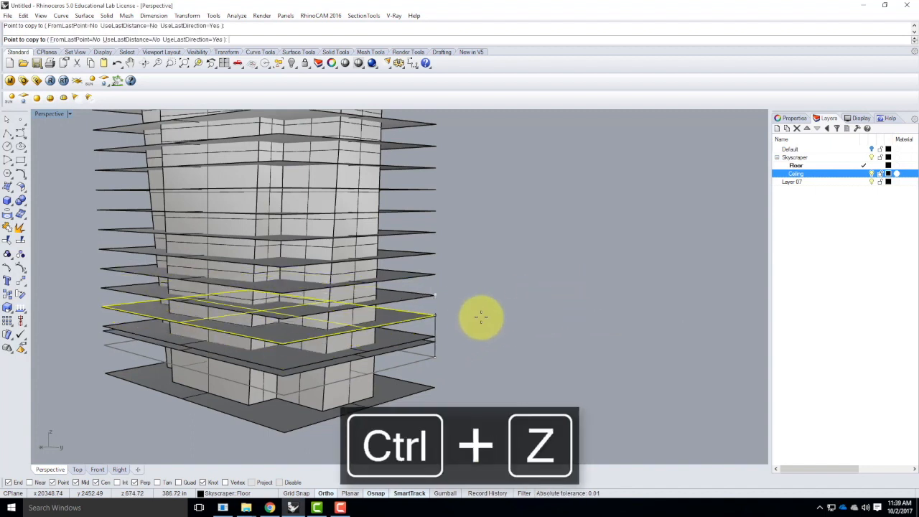
pyautogui.press('Escape')
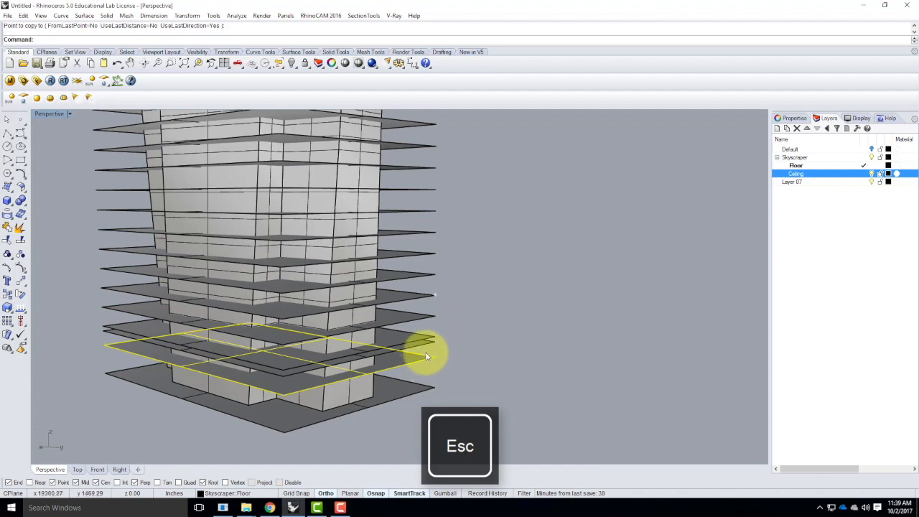
# Array the ceiling plane vertically up the tower with 36 in the Z direction at 16' spacing, and accept the array
pyautogui.scroll(3, 430, 351)
pyautogui.click(446, 340)
pyautogui.click(444, 334)
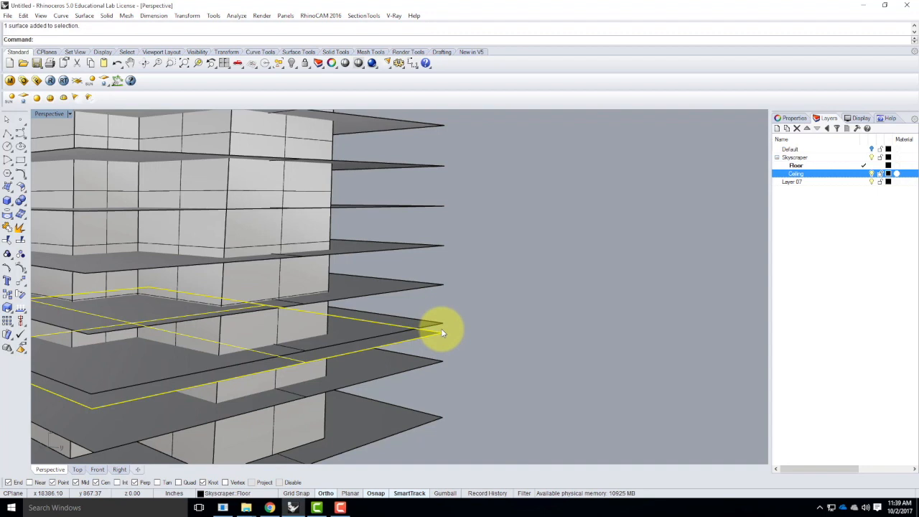
pyautogui.write('array')
pyautogui.press('Return')
pyautogui.press('Return')
pyautogui.press('Return')
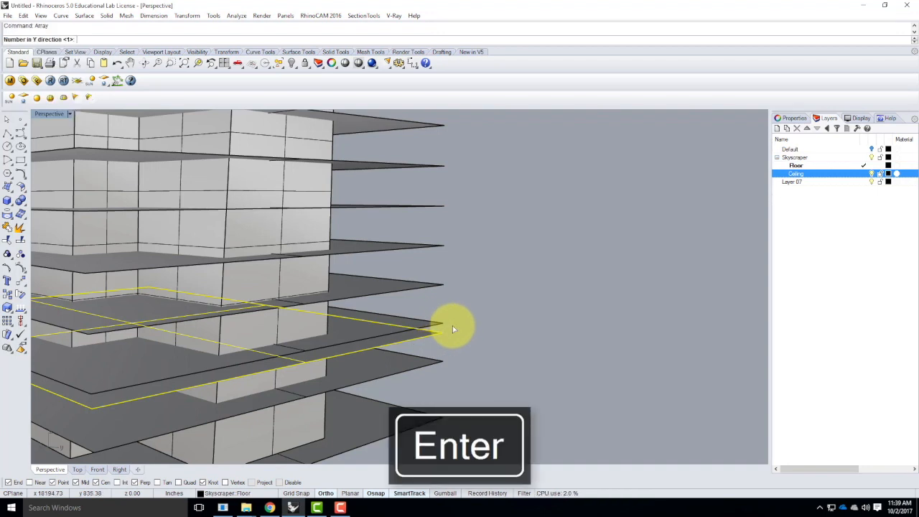
pyautogui.press('Return')
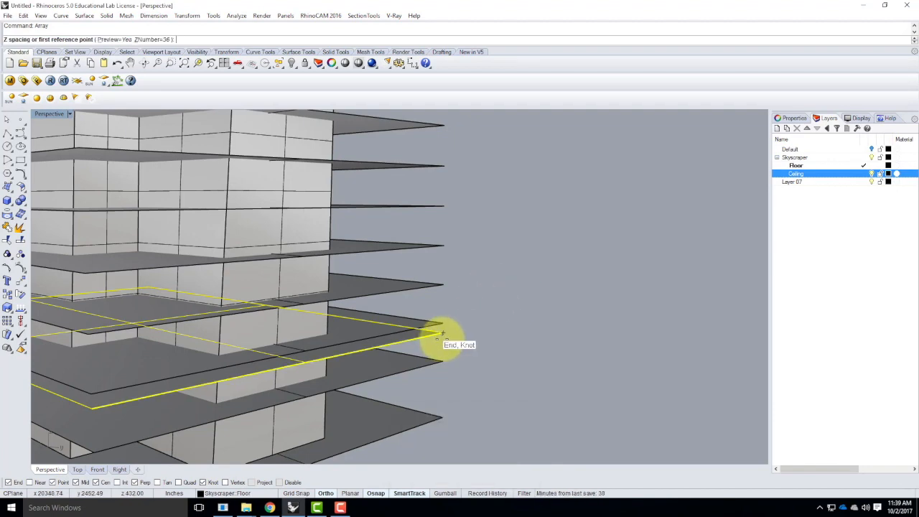
pyautogui.click(441, 334)
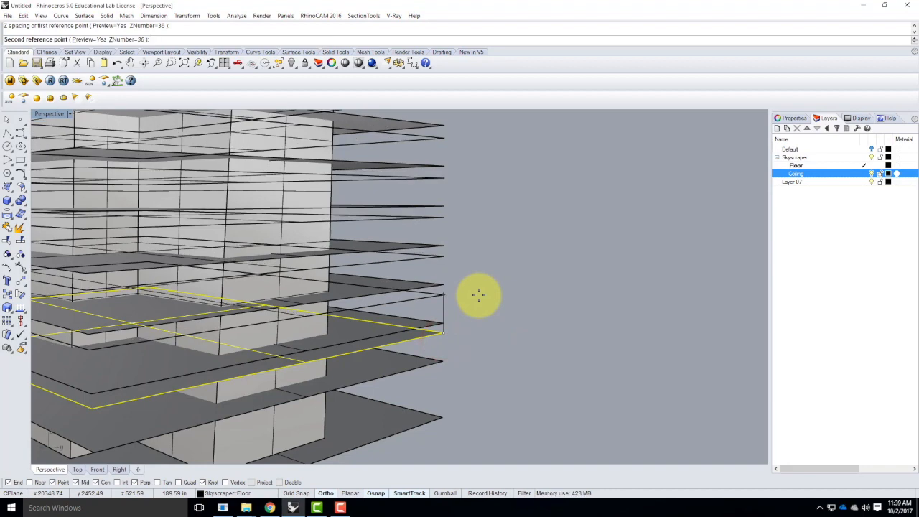
pyautogui.write("16'")
pyautogui.press('Return')
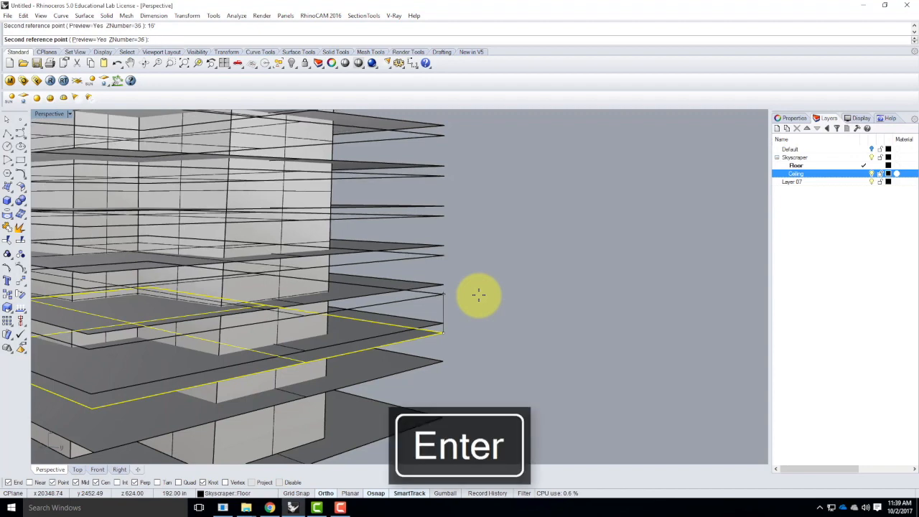
pyautogui.click(493, 269)
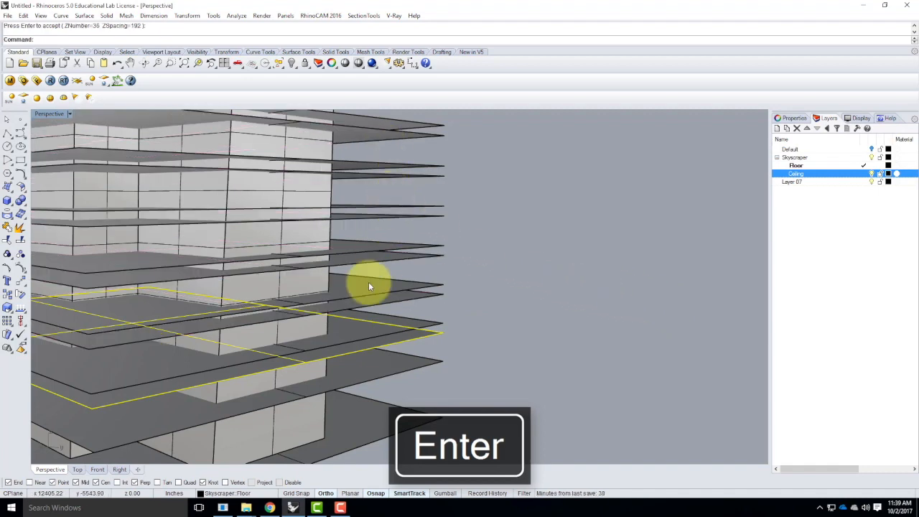
# Undo the ceiling plane array
pyautogui.scroll(-5, 359, 301)
pyautogui.scroll(-4, 359, 209)
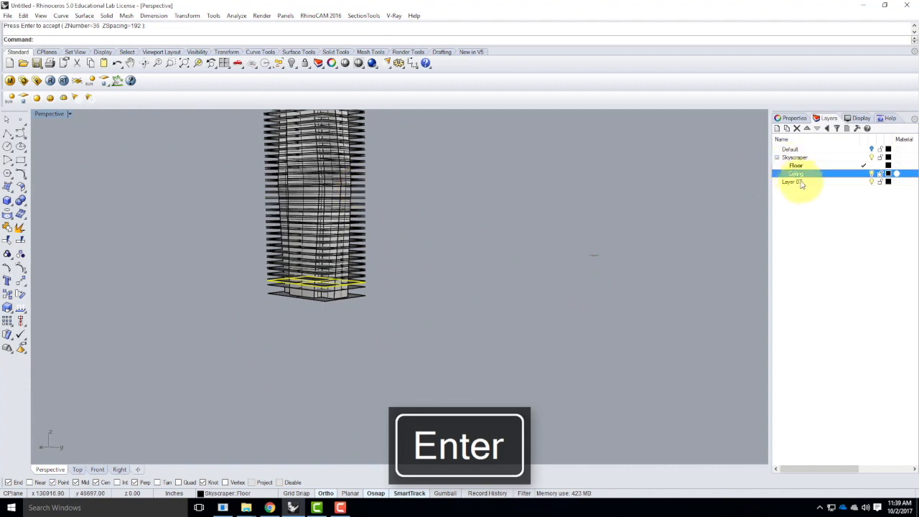
pyautogui.scroll(5, 441, 249)
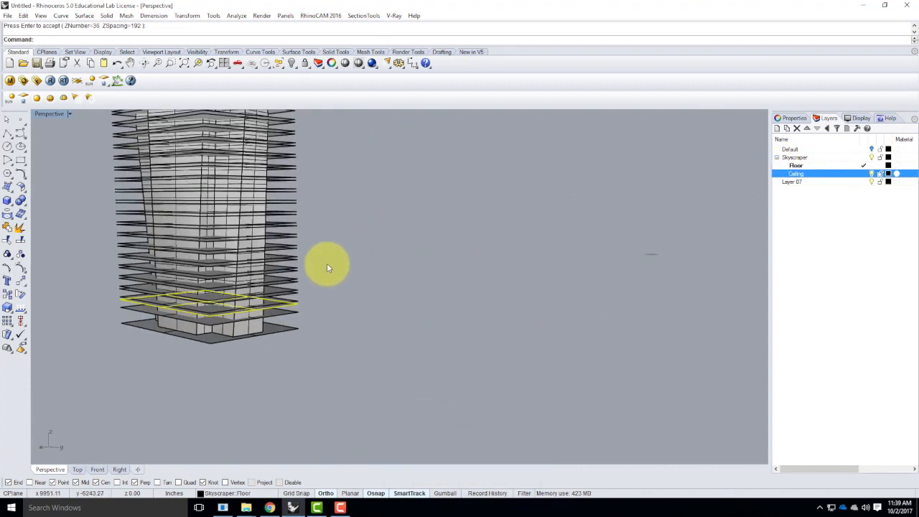
pyautogui.hotkey('ctrl', 'z')
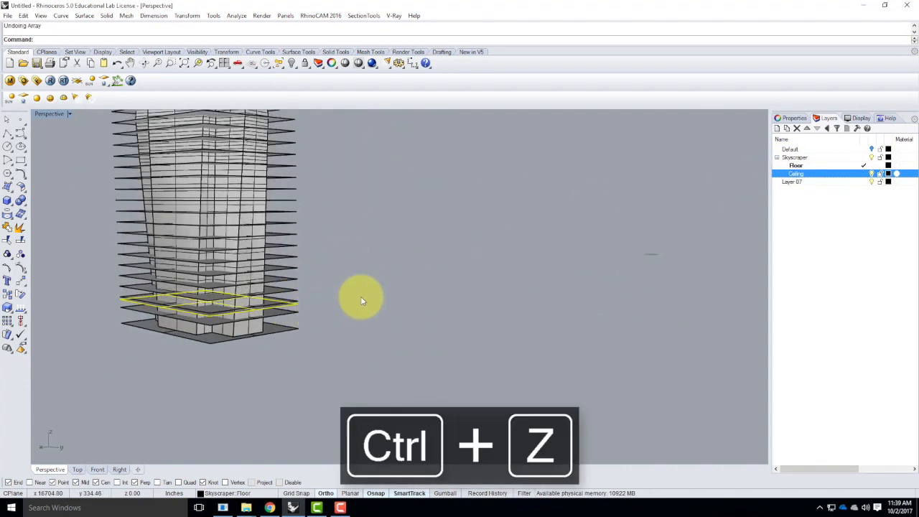
# Move the first ceiling plane onto the Ceiling sublayer
pyautogui.press('Escape')
pyautogui.scroll(3, 303, 303)
pyautogui.click(290, 302)
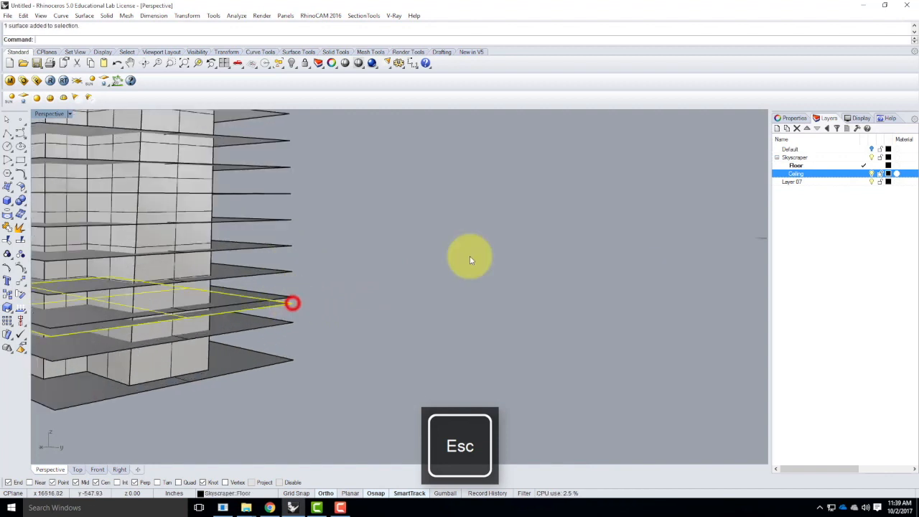
pyautogui.rightClick(794, 173)
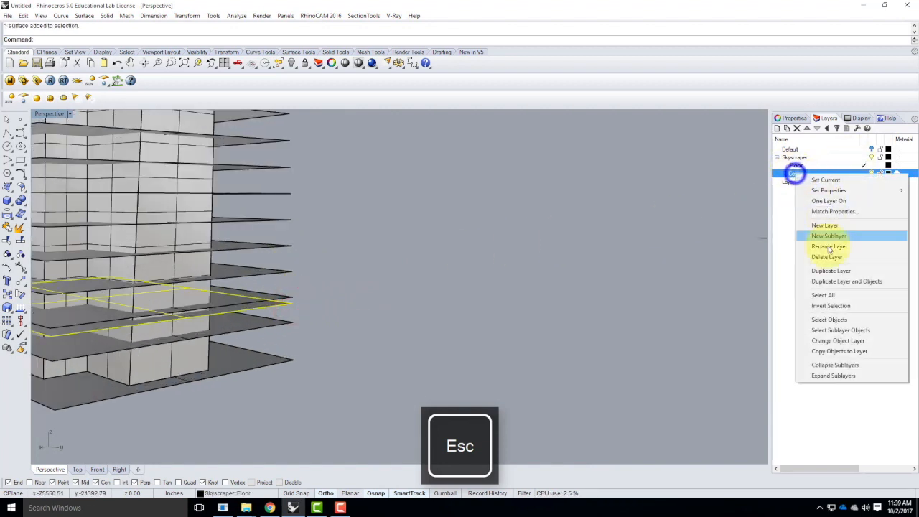
pyautogui.click(834, 341)
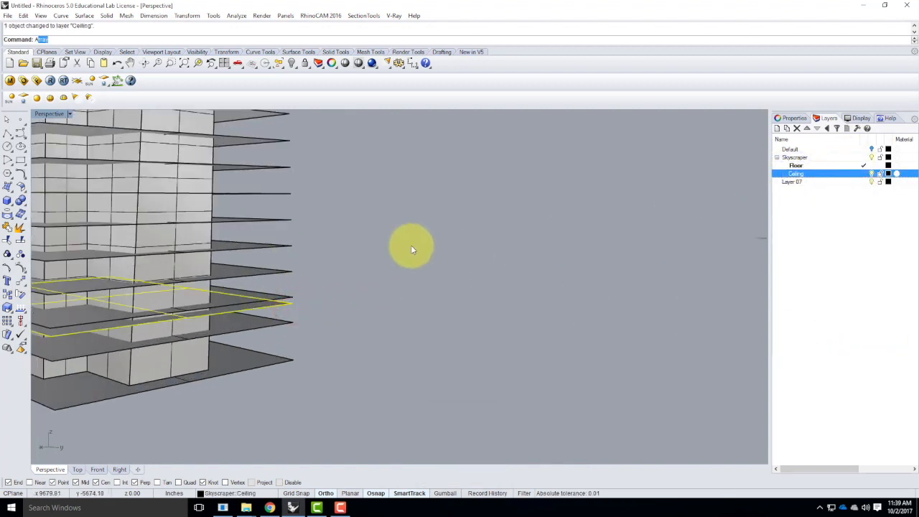
# Array the Ceiling-layer plane vertically up the tower with 36 in the Z direction at 16' spacing, and accept the array
pyautogui.press('Return')
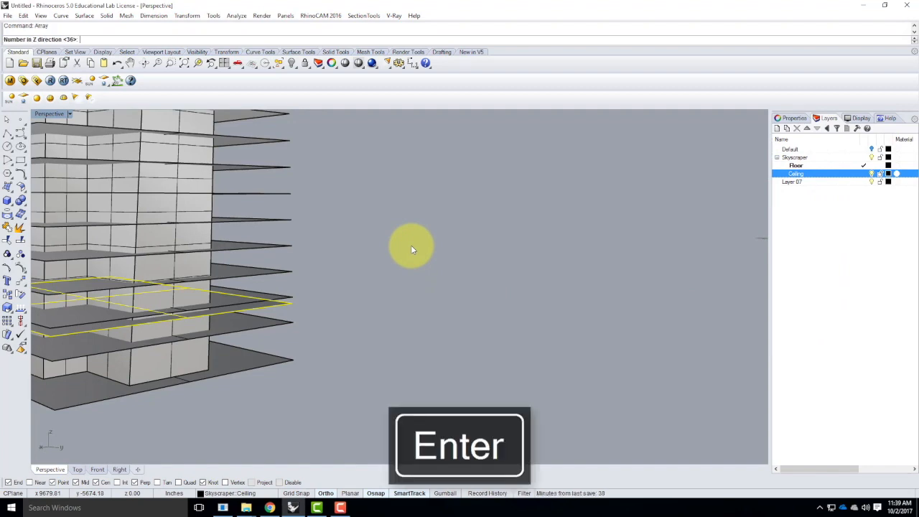
pyautogui.press('Return')
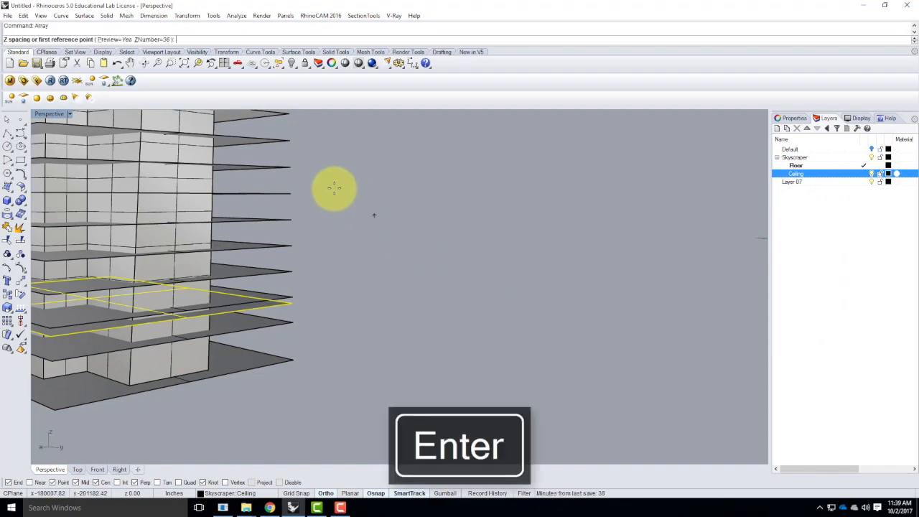
pyautogui.click(293, 303)
pyautogui.write("16'")
pyautogui.press('Return')
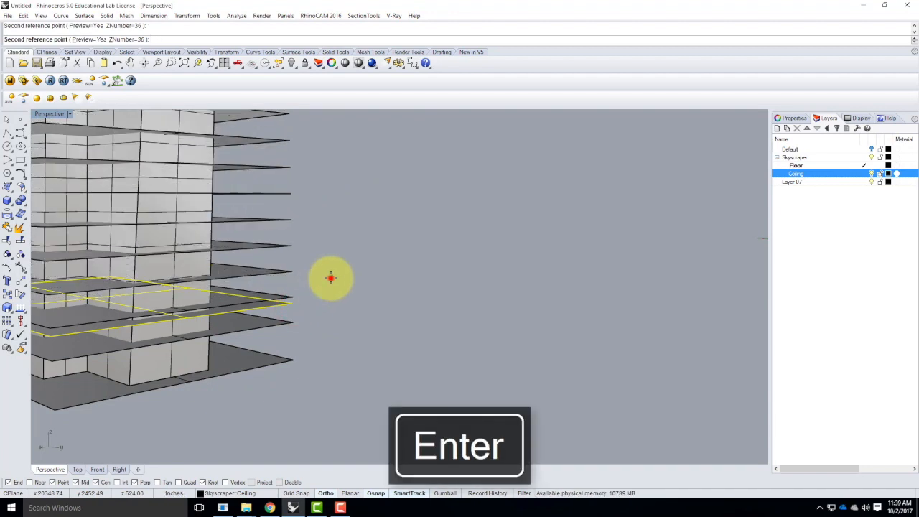
pyautogui.click(331, 277)
pyautogui.scroll(-7, 474, 288)
pyautogui.click(471, 299)
pyautogui.scroll(-3, 424, 298)
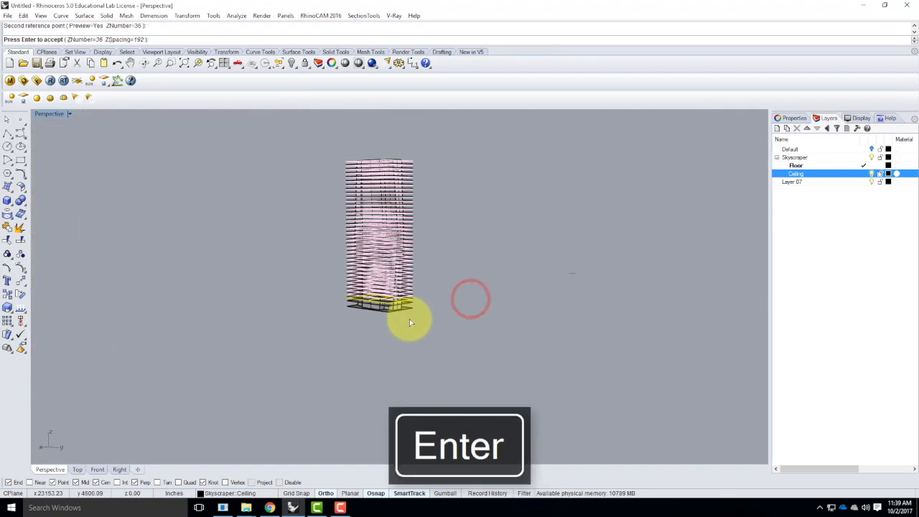
pyautogui.press('Return')
# Copy the lowest ceiling plane one storey down, using the corners of the two adjacent floor planes as reference points
pyautogui.moveTo(481, 162); pyautogui.dragTo(389, 172, button='right')
pyautogui.scroll(3, 453, 242)
pyautogui.moveTo(451, 242); pyautogui.dragTo(338, 213, button='right')
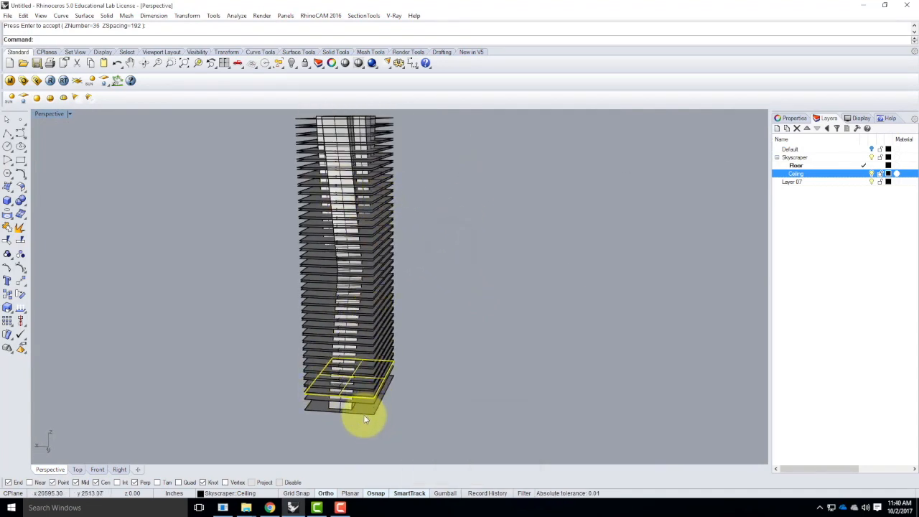
pyautogui.scroll(3, 366, 410)
pyautogui.moveTo(369, 408); pyautogui.dragTo(390, 358, button='right')
pyautogui.scroll(7, 391, 350)
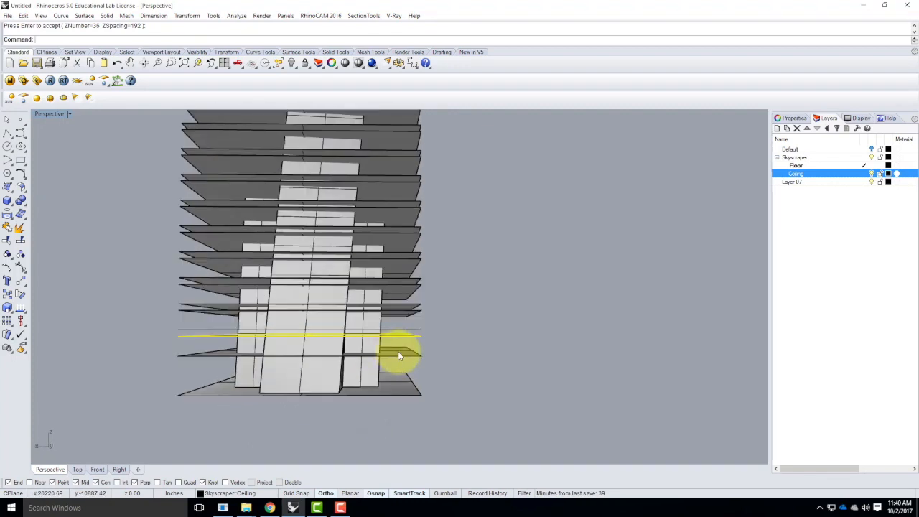
pyautogui.click(468, 333)
pyautogui.click(431, 326)
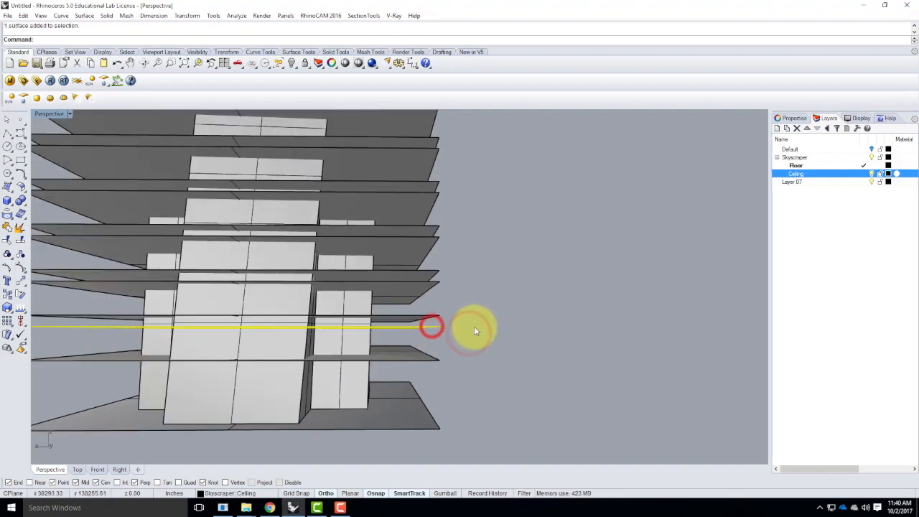
pyautogui.press('Return')
pyautogui.click(439, 314)
pyautogui.click(442, 367)
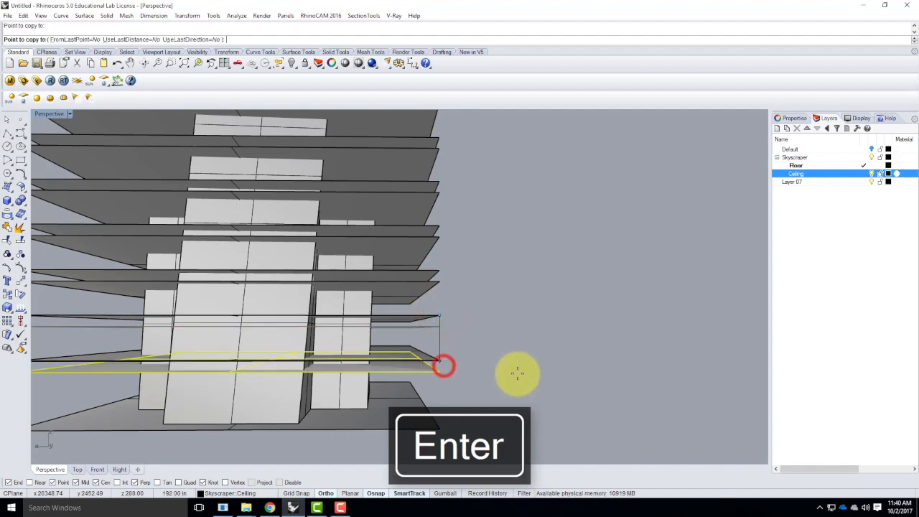
pyautogui.press('Escape')
# Trim the protruding edges of the uppermost floor and ceiling planes, using the tower polysurface as the cutting object
pyautogui.scroll(-5, 509, 363)
pyautogui.moveTo(510, 325); pyautogui.dragTo(504, 384, button='right')
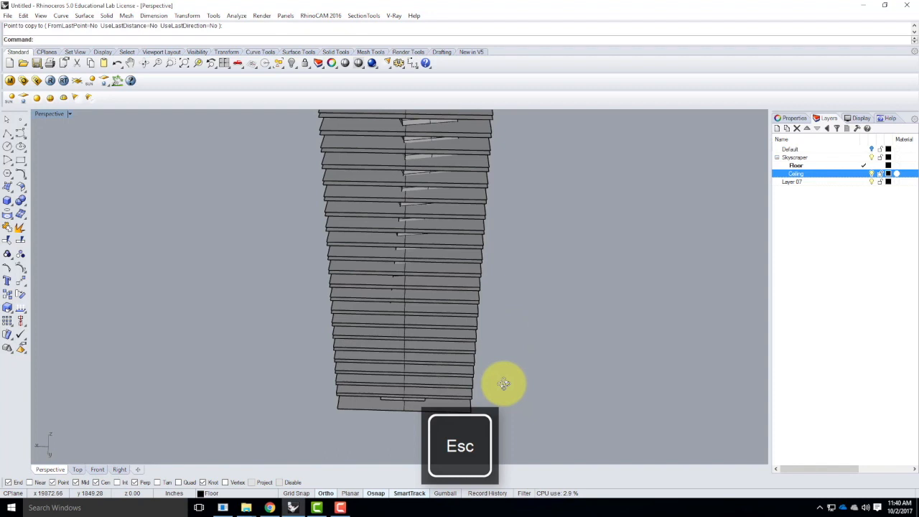
pyautogui.moveTo(496, 385); pyautogui.dragTo(471, 164, button='right')
pyautogui.click(470, 160)
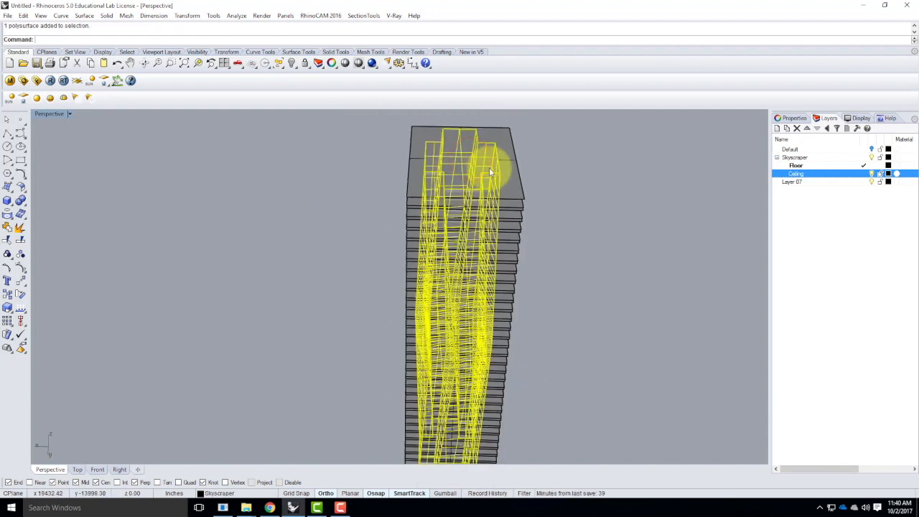
pyautogui.press('Return')
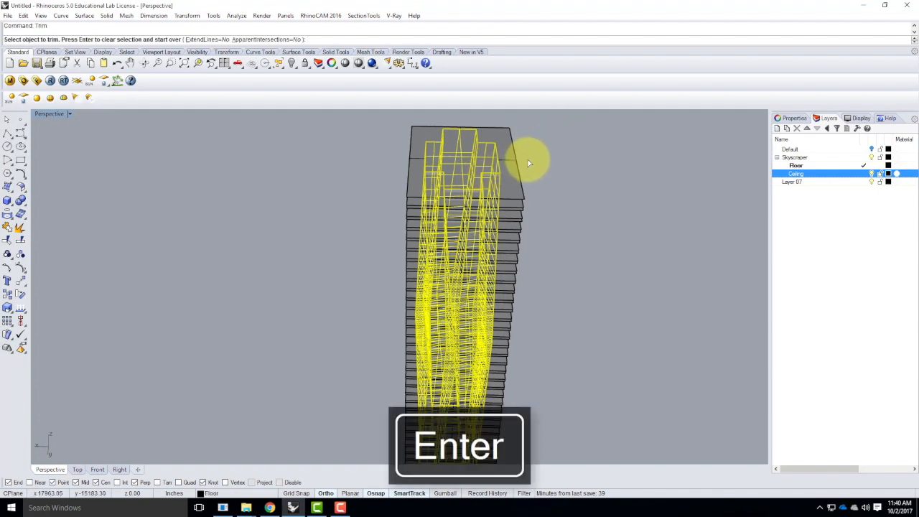
pyautogui.moveTo(535, 209); pyautogui.dragTo(545, 193, button='right')
pyautogui.moveTo(555, 143); pyautogui.dragTo(529, 270)
# Trim the remaining floor and ceiling planes outside the tower down to the base plane, and finish the Trim command
pyautogui.scroll(-6, 503, 202)
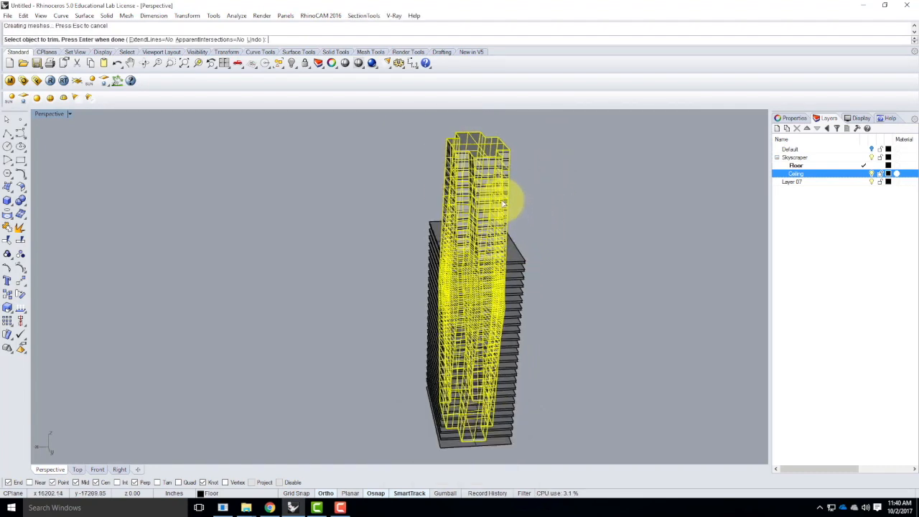
pyautogui.scroll(3, 521, 215)
pyautogui.moveTo(522, 189); pyautogui.dragTo(515, 214)
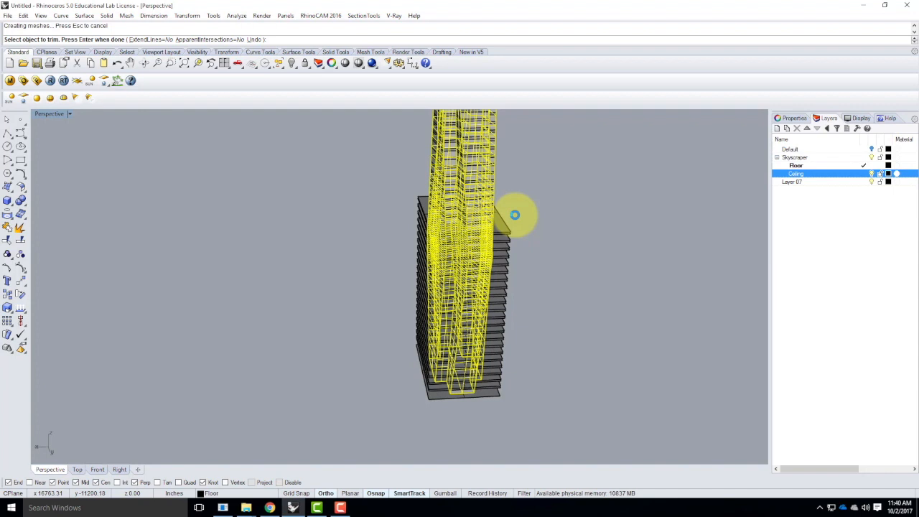
pyautogui.click(516, 206)
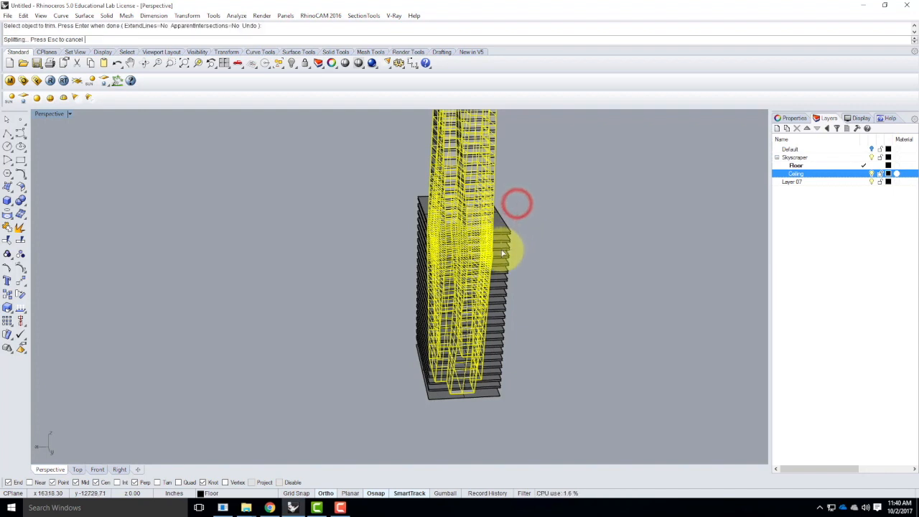
pyautogui.click(514, 228)
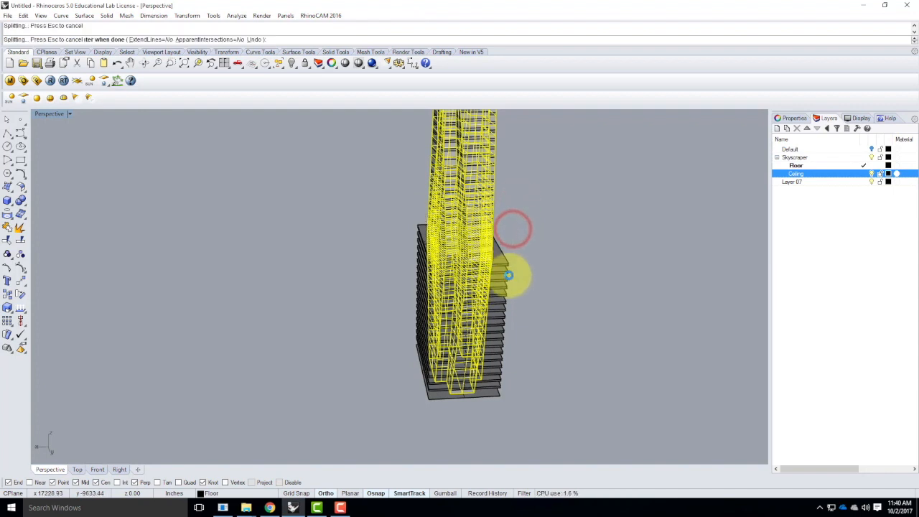
pyautogui.click(513, 260)
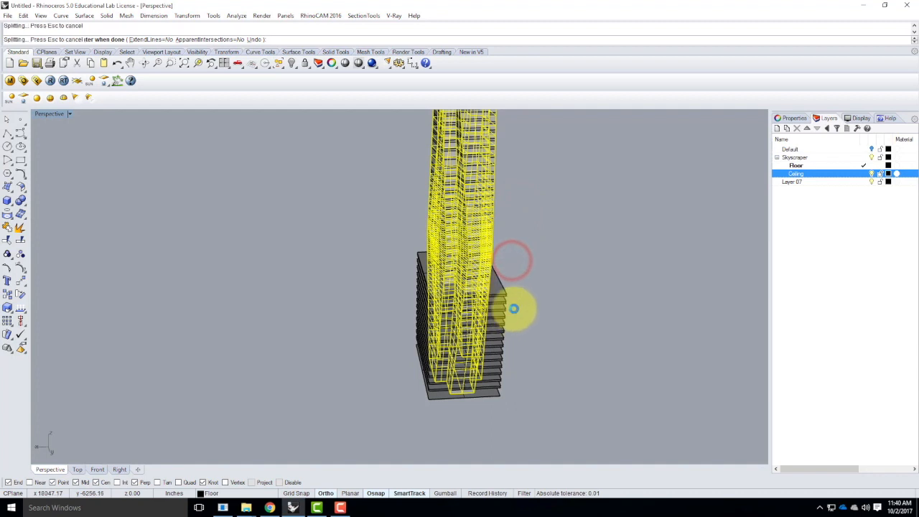
pyautogui.click(507, 306)
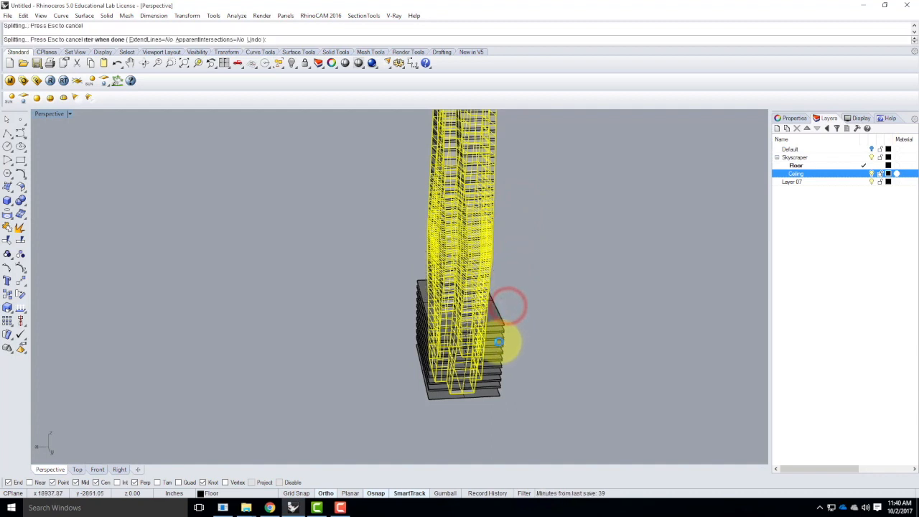
pyautogui.click(509, 331)
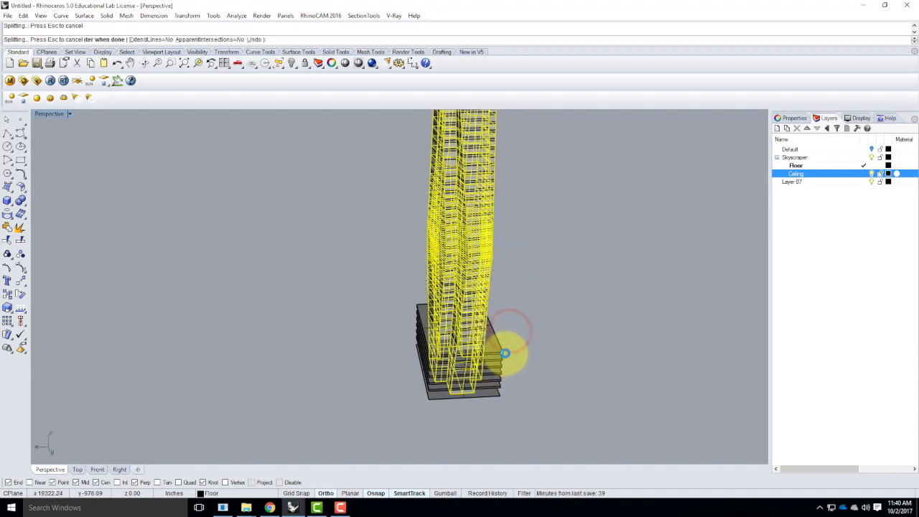
pyautogui.click(503, 373)
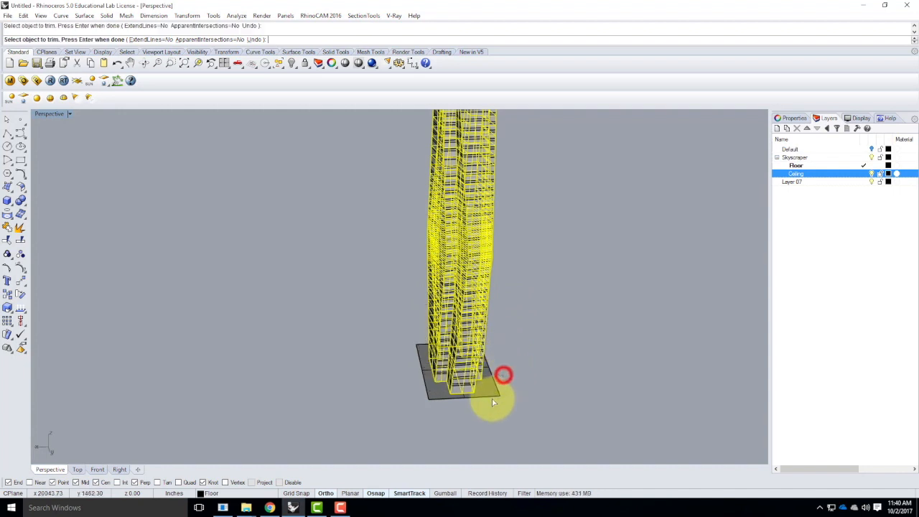
pyautogui.click(510, 402)
pyautogui.press('Return')
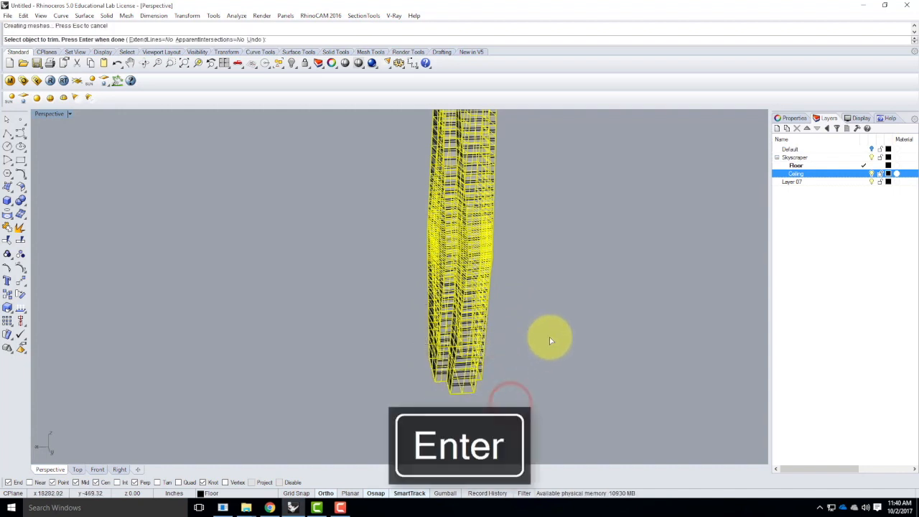
pyautogui.click(558, 301)
# Create a new layer named Skin at the same level as the Skyscraper layer
pyautogui.moveTo(613, 308)
pyautogui.mouseDown(button='right')
pyautogui.moveTo(529, 324)
pyautogui.moveTo(391, 206)
pyautogui.mouseUp(button='right')
pyautogui.scroll(2, 392, 206)
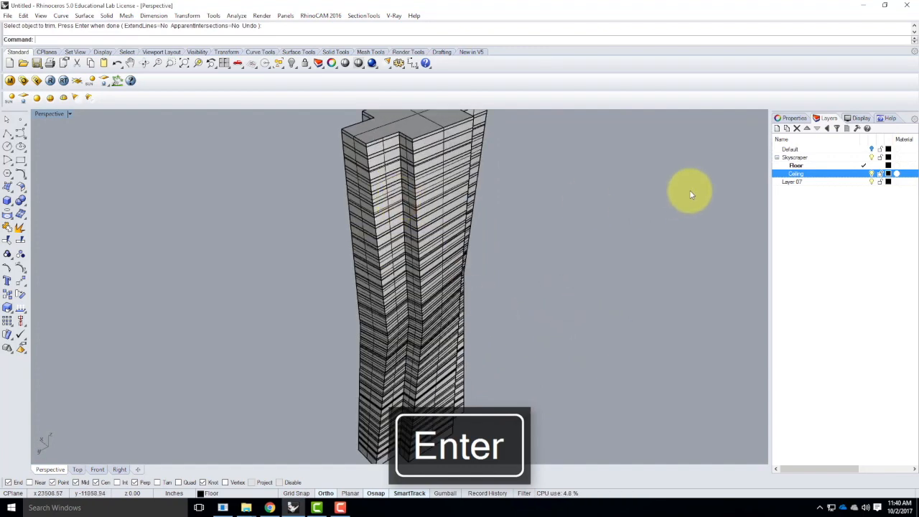
pyautogui.click(794, 158)
pyautogui.click(776, 128)
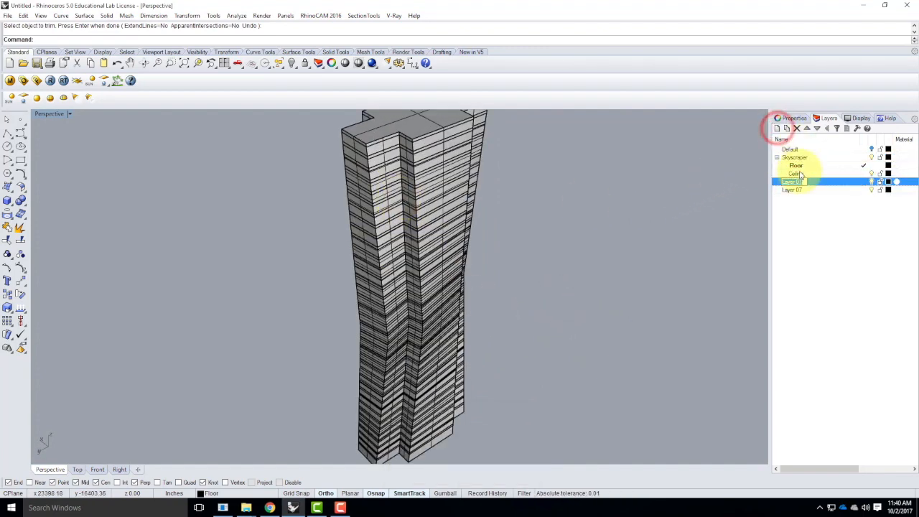
pyautogui.write('Skin')
pyautogui.press('Return')
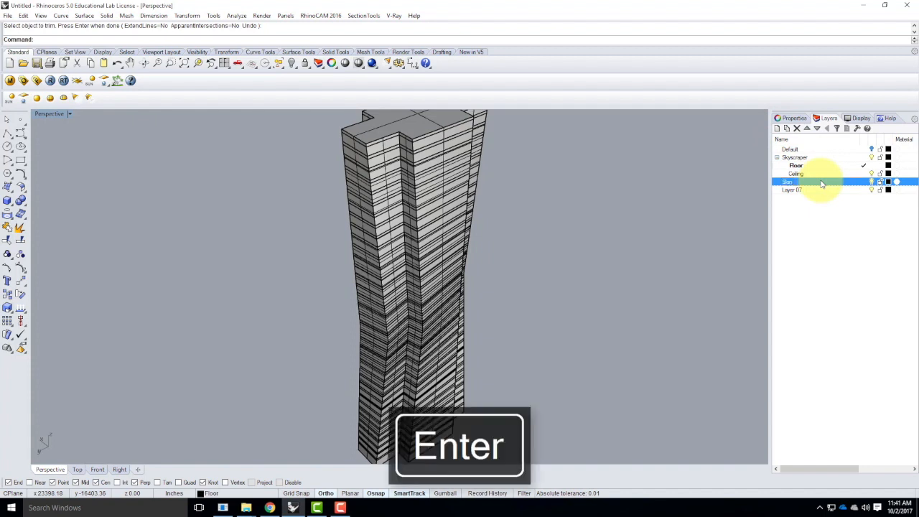
# Nest the Skin layer under Skyscraper and assign the outer tower polysurface to it
pyautogui.moveTo(787, 181); pyautogui.dragTo(794, 157)
pyautogui.click(536, 176)
pyautogui.click(424, 126)
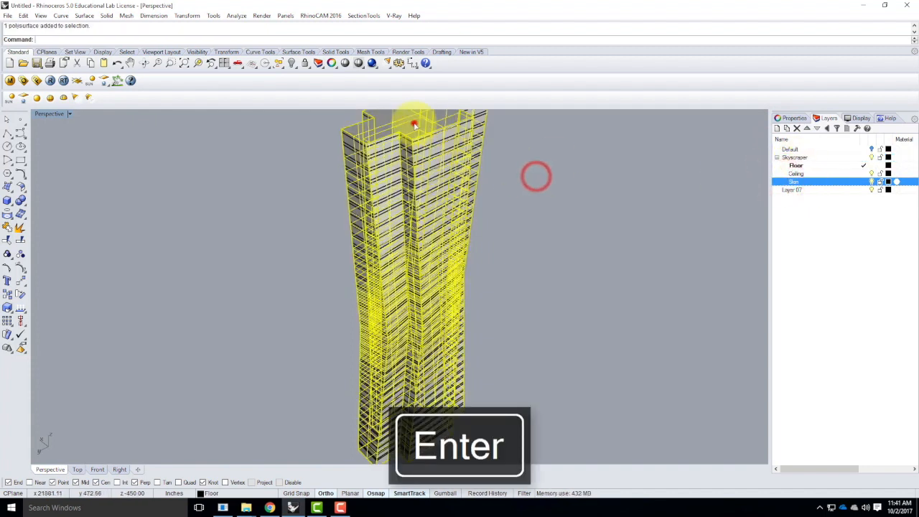
pyautogui.rightClick(806, 183)
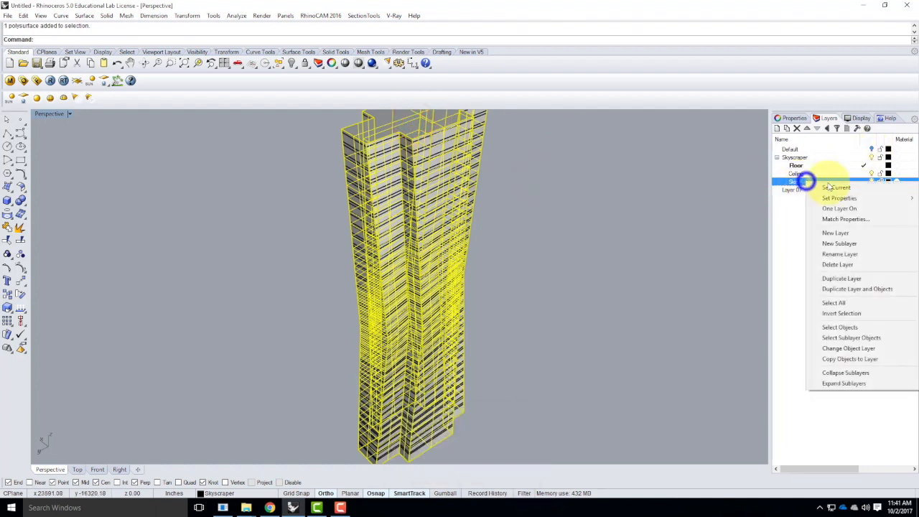
pyautogui.click(850, 350)
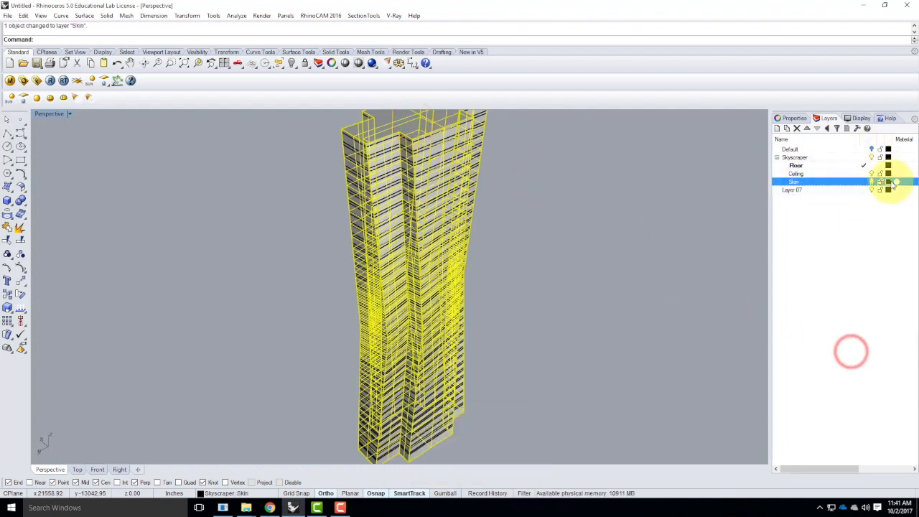
# Set the Skin layer's color to Blue and deselect the tower
pyautogui.click(889, 181)
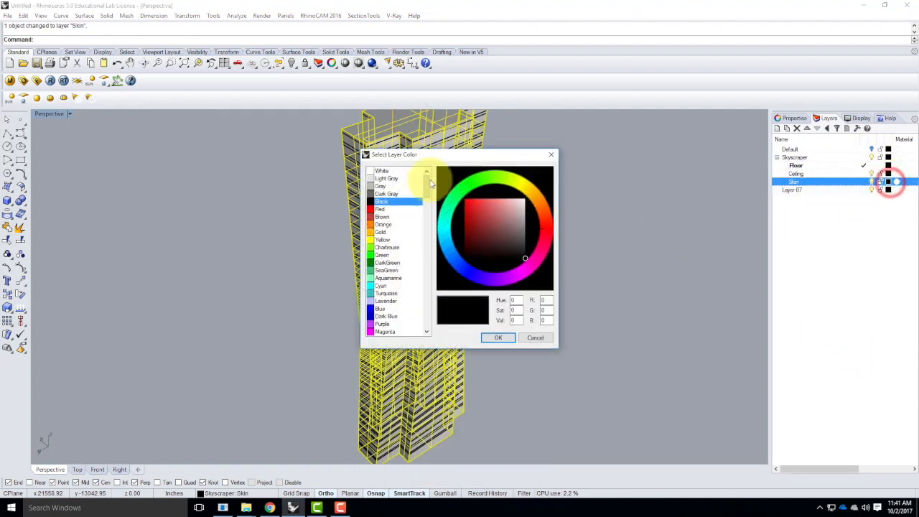
pyautogui.click(382, 309)
pyautogui.click(502, 338)
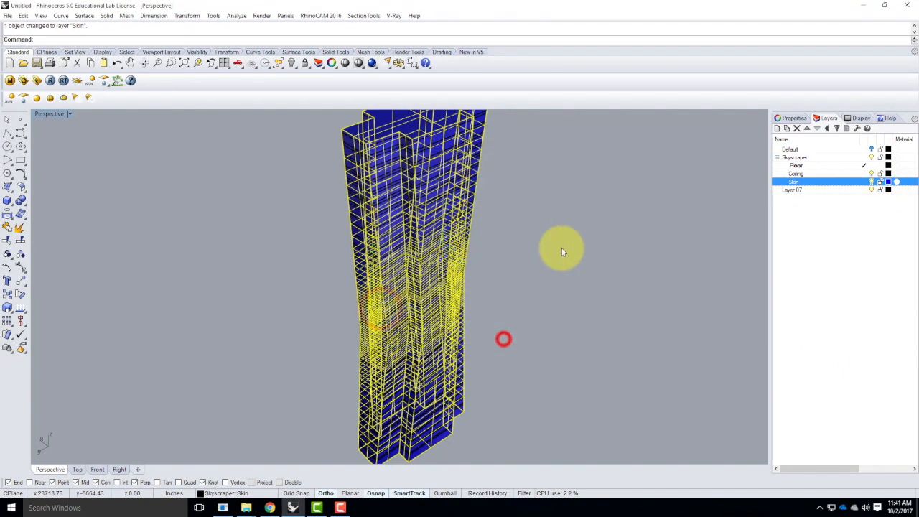
pyautogui.click(613, 241)
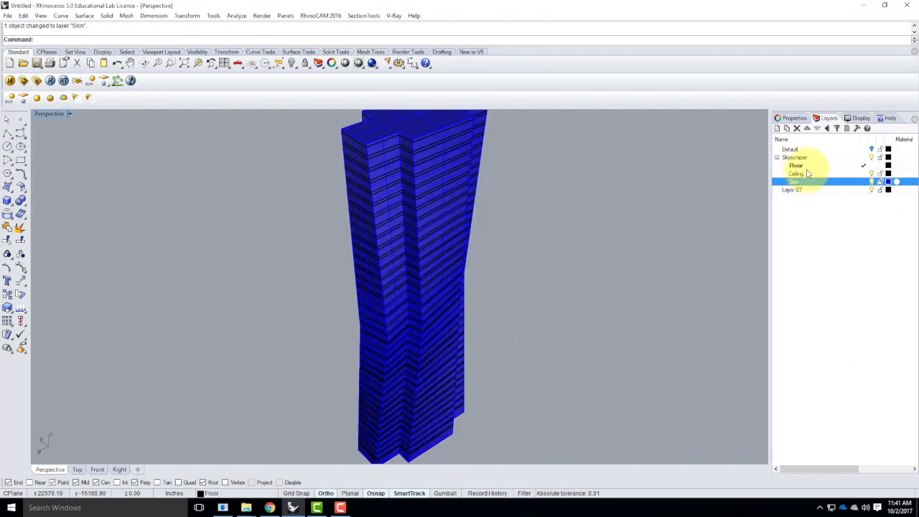
# Turn off the Skin layer and inspect the trimmed floor and ceiling planes from several angles
pyautogui.click(873, 181)
pyautogui.moveTo(639, 244); pyautogui.dragTo(431, 329, button='right')
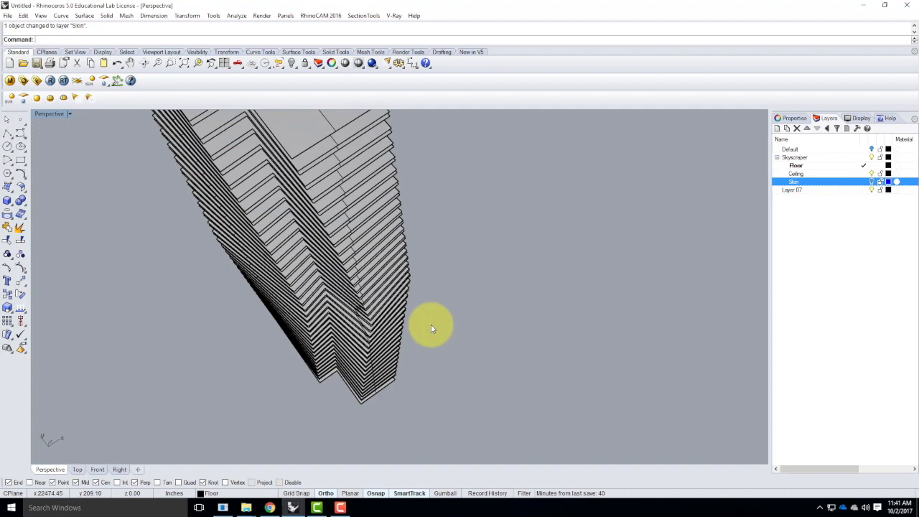
pyautogui.moveTo(431, 329); pyautogui.dragTo(381, 248, button='right')
pyautogui.scroll(3, 371, 223)
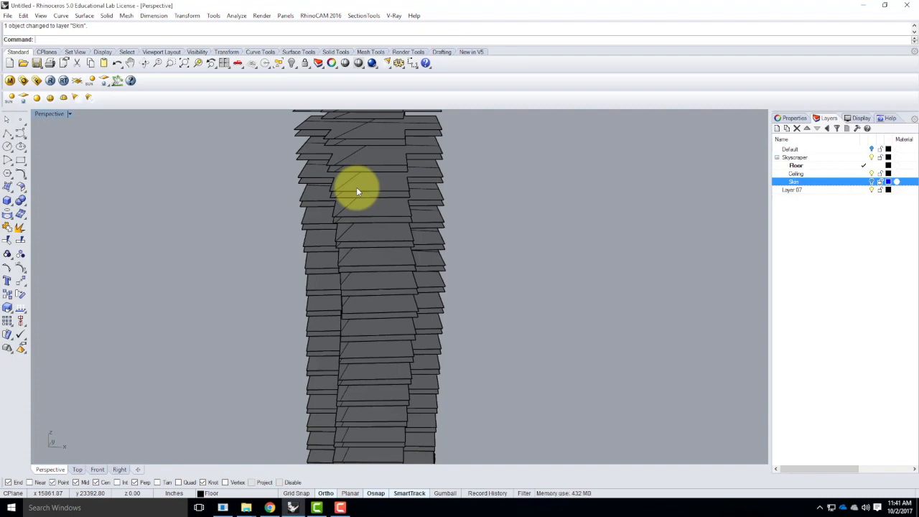
pyautogui.scroll(-6, 225, 292)
pyautogui.moveTo(417, 244); pyautogui.dragTo(314, 257, button='right')
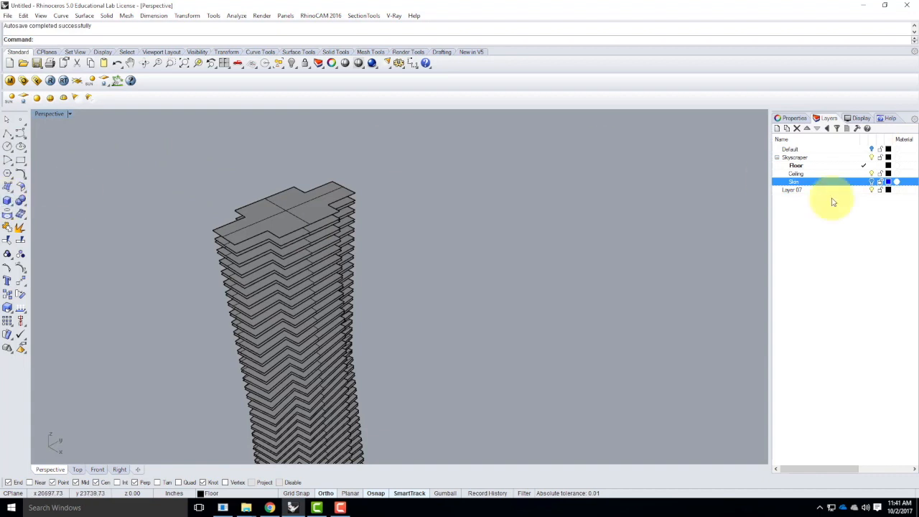
# Add a sublayer named Core under Skyscraper and make it the current layer
pyautogui.click(798, 157)
pyautogui.click(786, 128)
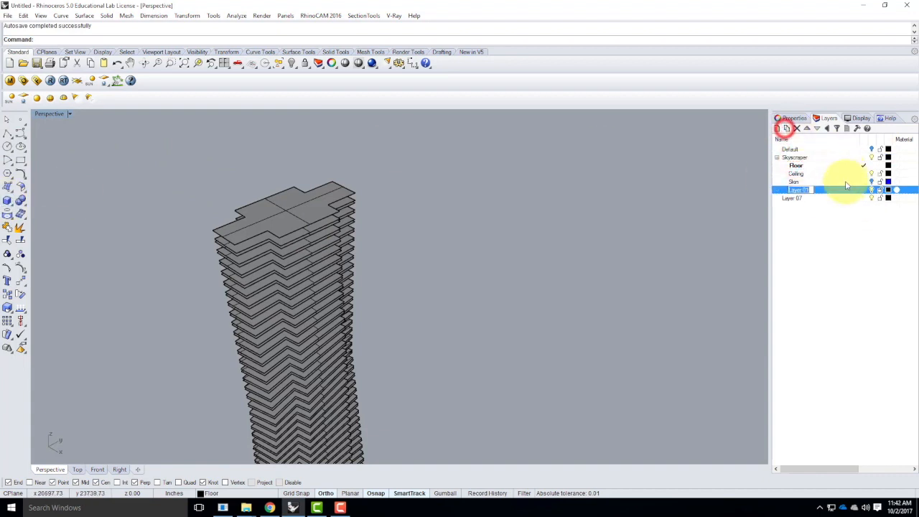
pyautogui.write('Col')
pyautogui.write('e')
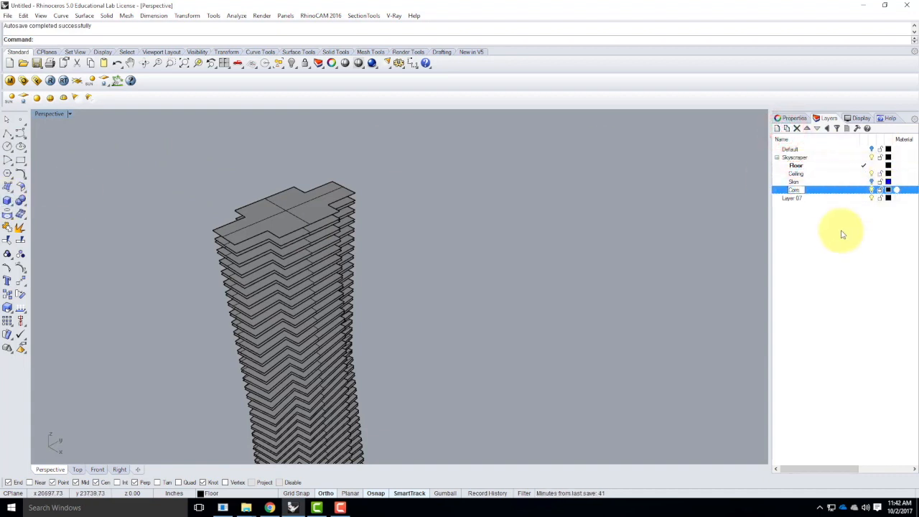
pyautogui.click(838, 232)
pyautogui.doubleClick(846, 190)
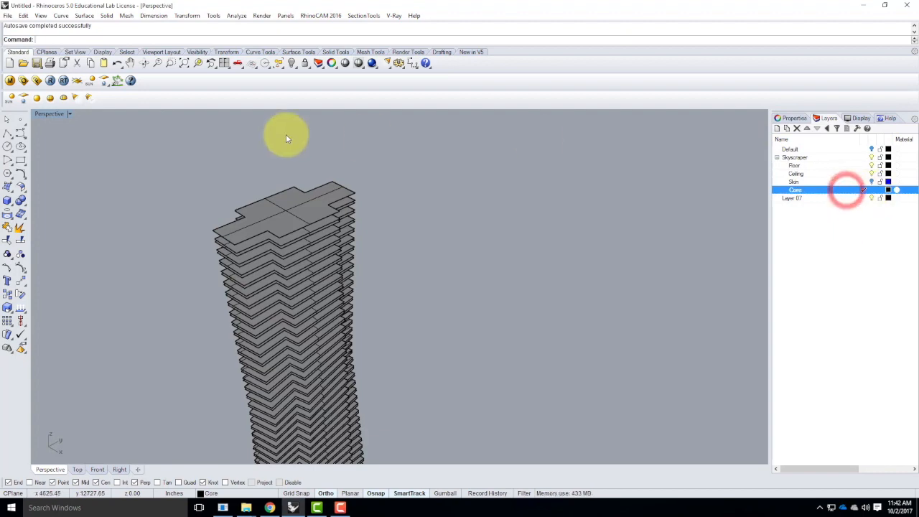
# Draw a box with a 30' by 30' base from the lowest floor plane's inner corner, extending up to the uppermost plane
pyautogui.click(6, 201)
pyautogui.scroll(-4, 248, 123)
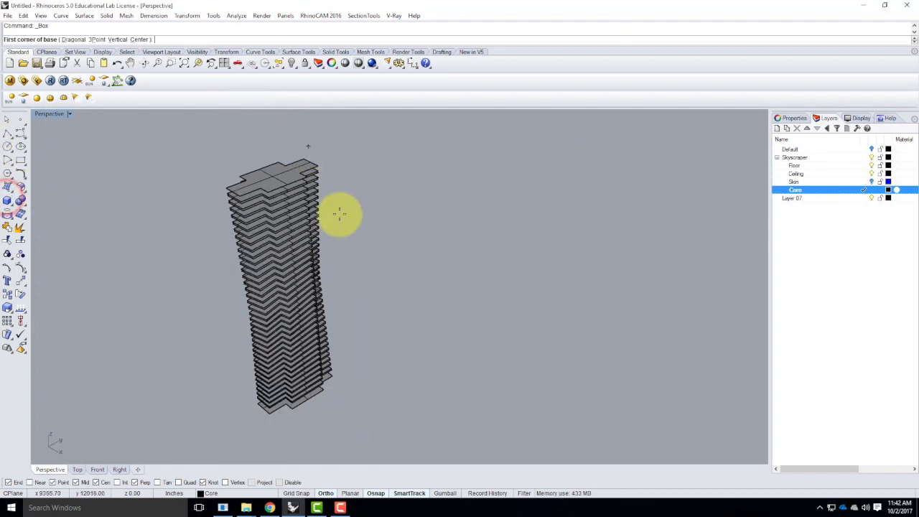
pyautogui.scroll(2, 311, 398)
pyautogui.scroll(2, 295, 422)
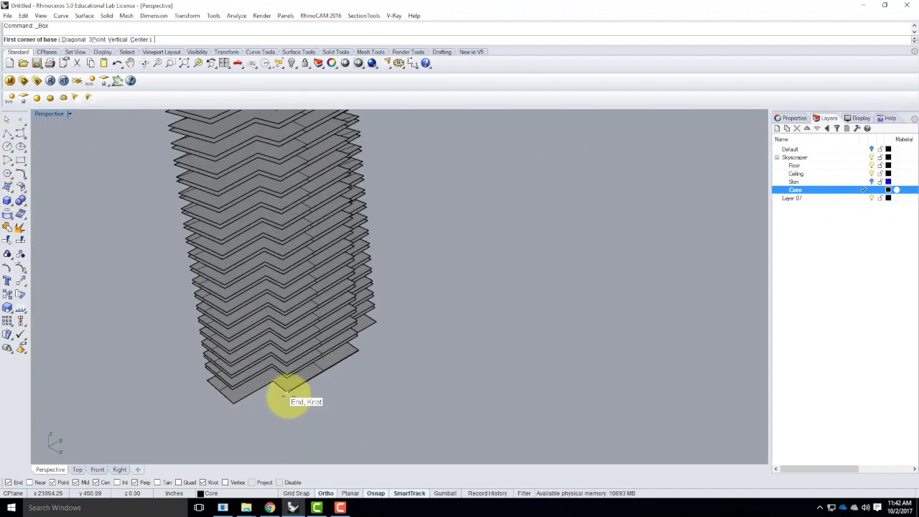
pyautogui.click(288, 396)
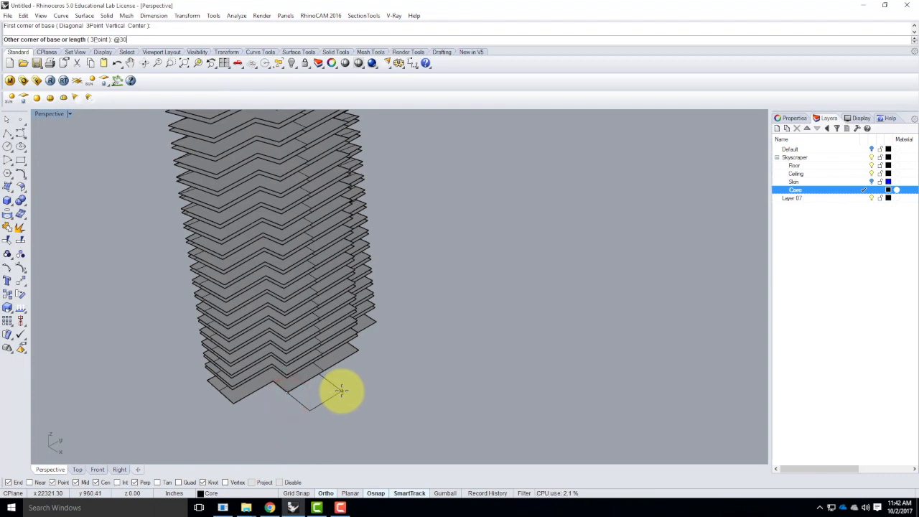
pyautogui.write("@30',30'")
pyautogui.press('Return')
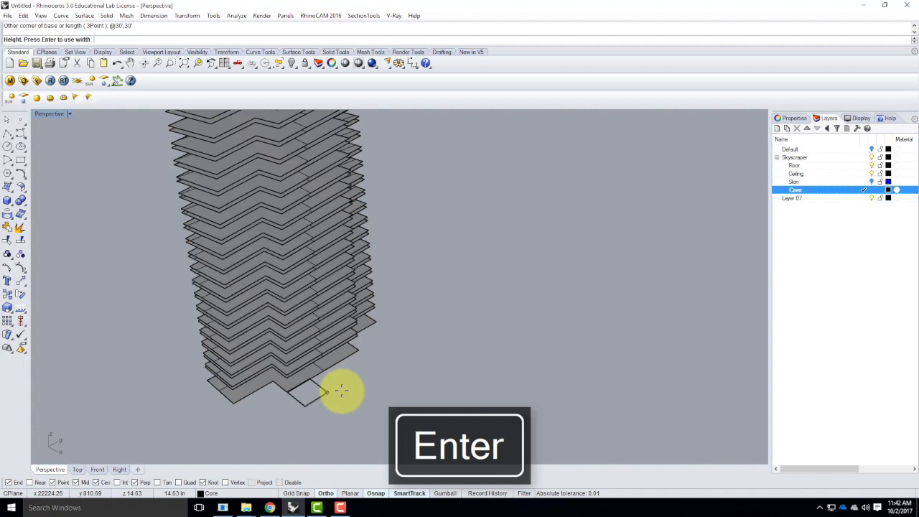
pyautogui.scroll(-4, 348, 417)
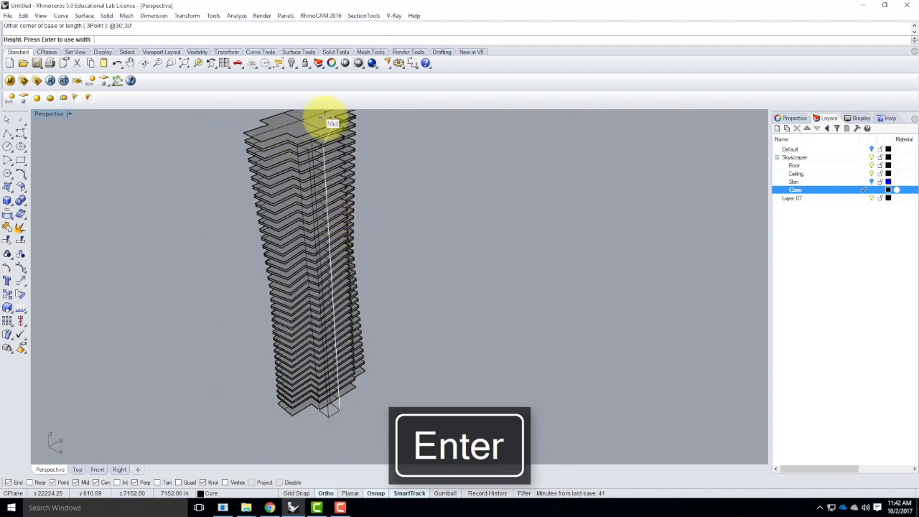
pyautogui.scroll(-3, 323, 144)
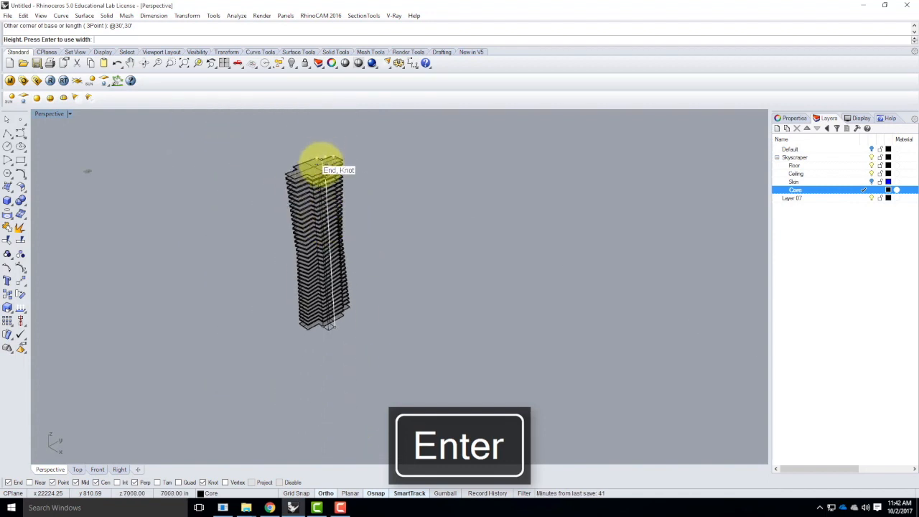
pyautogui.click(322, 158)
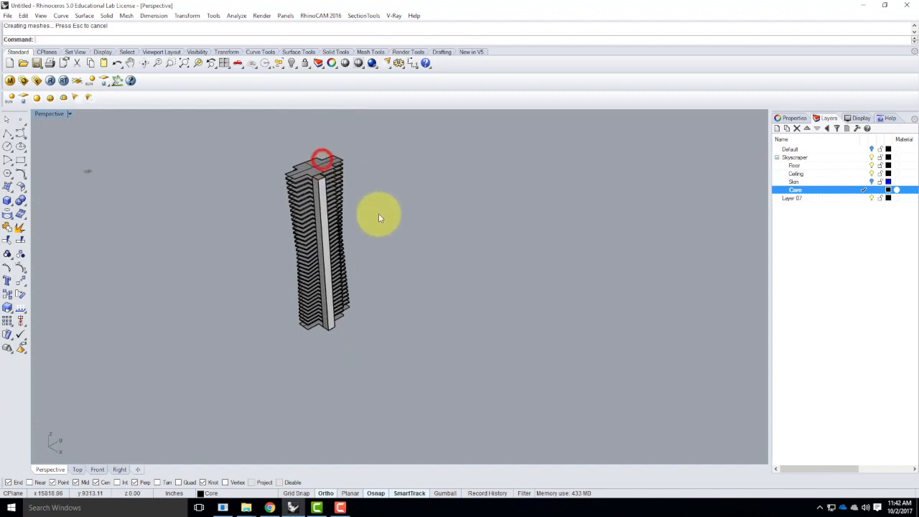
# Move the core box about 722 inches left in the Top view, and up into the tower's central area, keeping it inside the floor outline
pyautogui.click(327, 228)
pyautogui.doubleClick(51, 114)
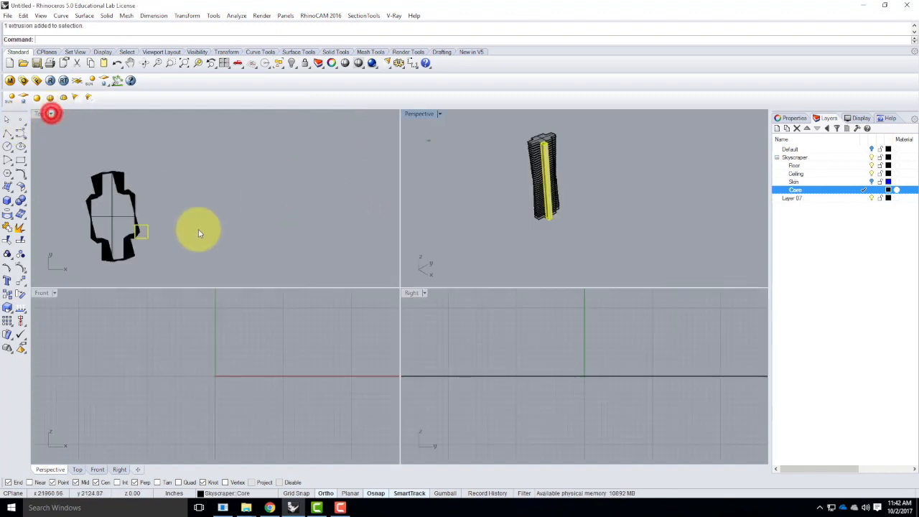
pyautogui.scroll(4, 160, 234)
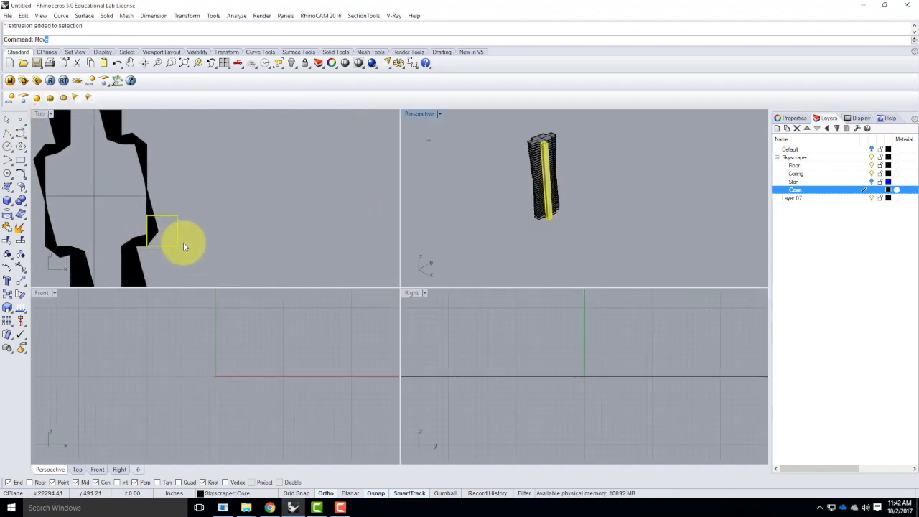
pyautogui.press('Return')
pyautogui.click(297, 186)
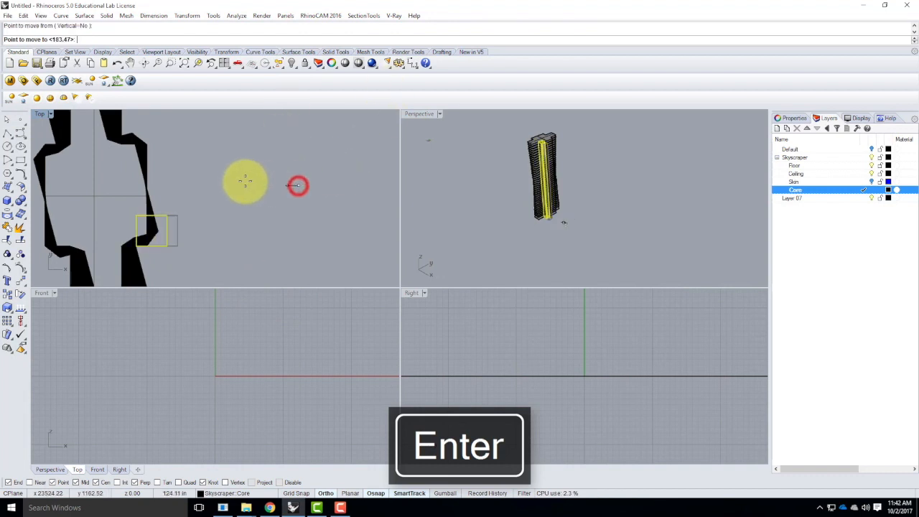
pyautogui.click(236, 175)
pyautogui.press('Return')
pyautogui.click(249, 211)
pyautogui.click(250, 193)
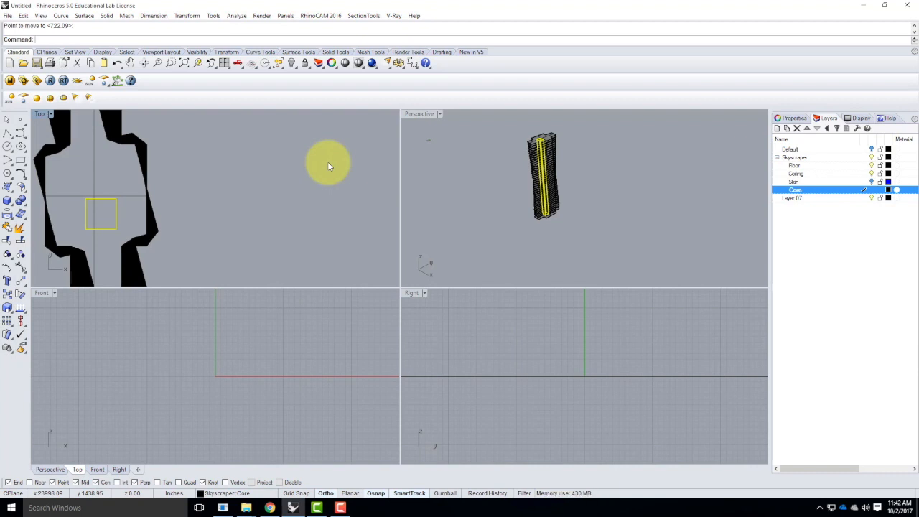
pyautogui.click(201, 168)
# Explode the core box extrusion into separate surfaces in the maximized Perspective view
pyautogui.doubleClick(415, 113)
pyautogui.scroll(3, 353, 181)
pyautogui.click(301, 195)
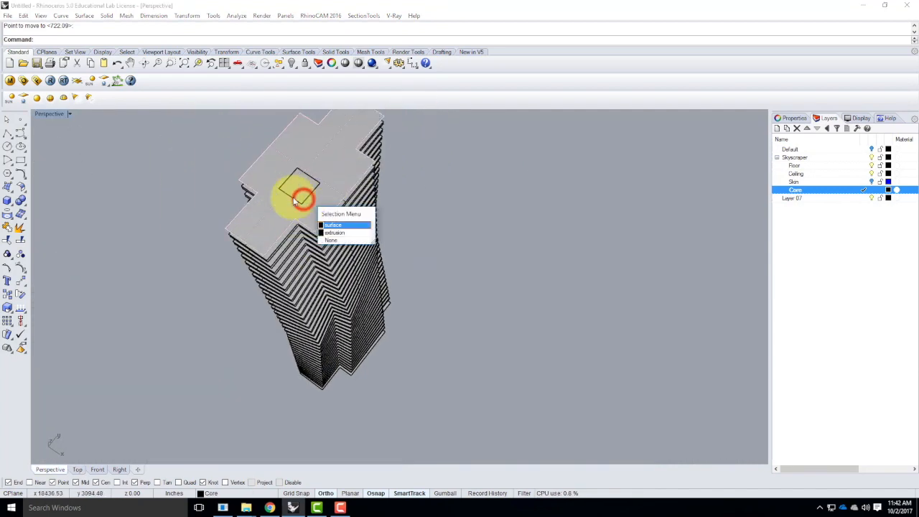
pyautogui.click(334, 233)
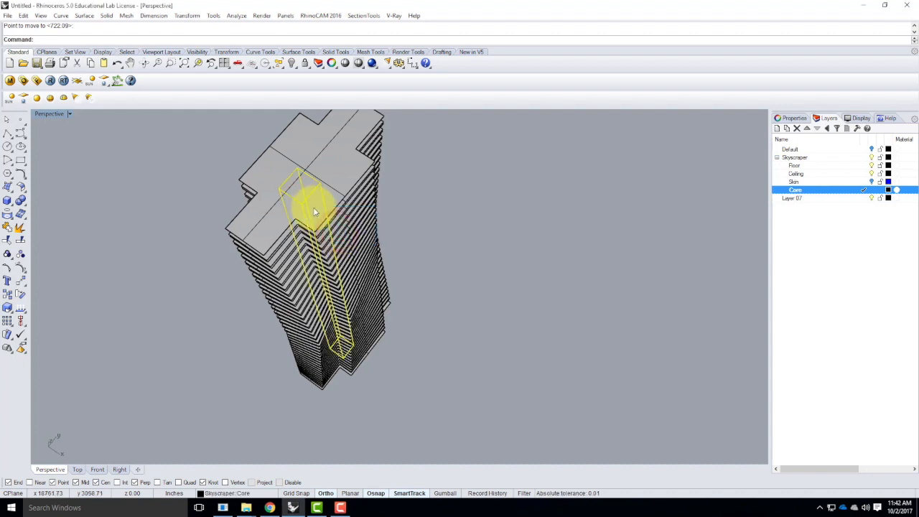
pyautogui.write('Cap')
pyautogui.press('Return')
pyautogui.click(314, 211)
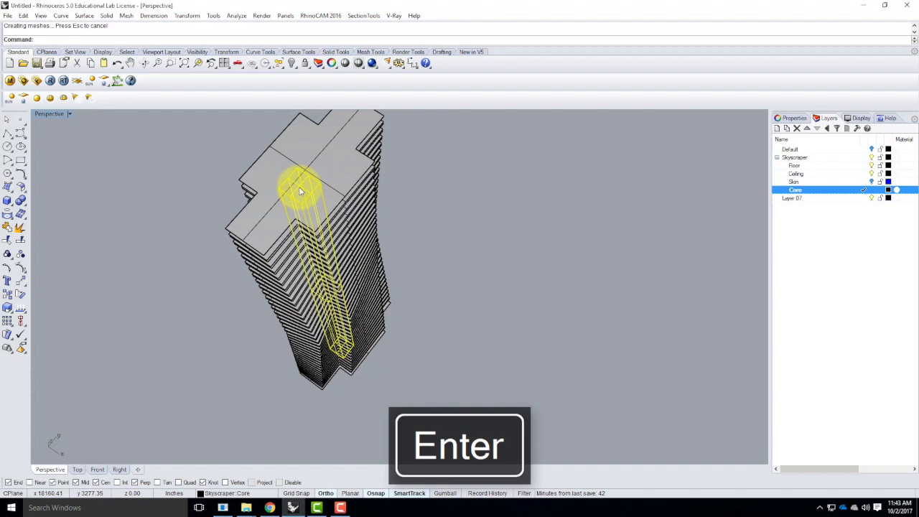
# Leave the core's top and bottom surfaces and the floor planes out of the selection, and join the remaining core walls
pyautogui.click(298, 187)
pyautogui.moveTo(397, 383); pyautogui.dragTo(364, 294, button='right')
pyautogui.moveTo(357, 372); pyautogui.dragTo(366, 308, button='right')
pyautogui.click(314, 423)
pyautogui.moveTo(315, 422); pyautogui.dragTo(404, 93, button='right')
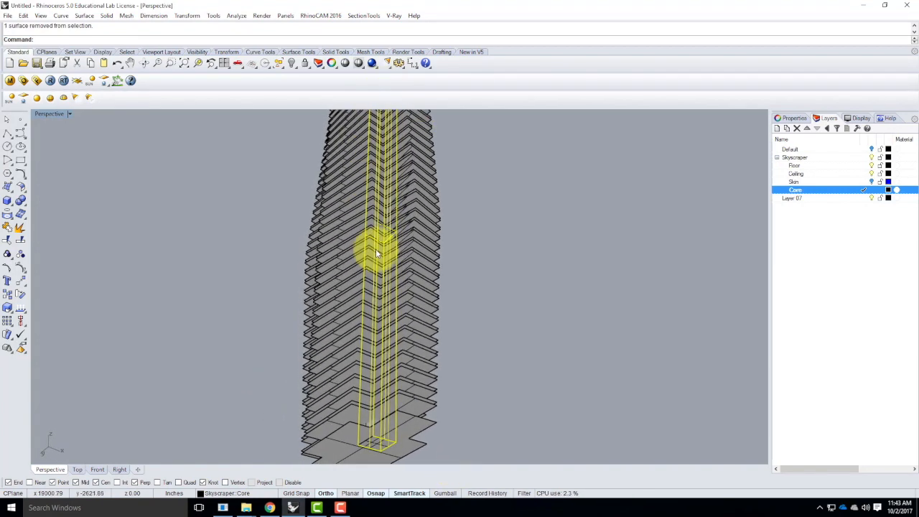
pyautogui.moveTo(333, 357); pyautogui.dragTo(404, 388, button='right')
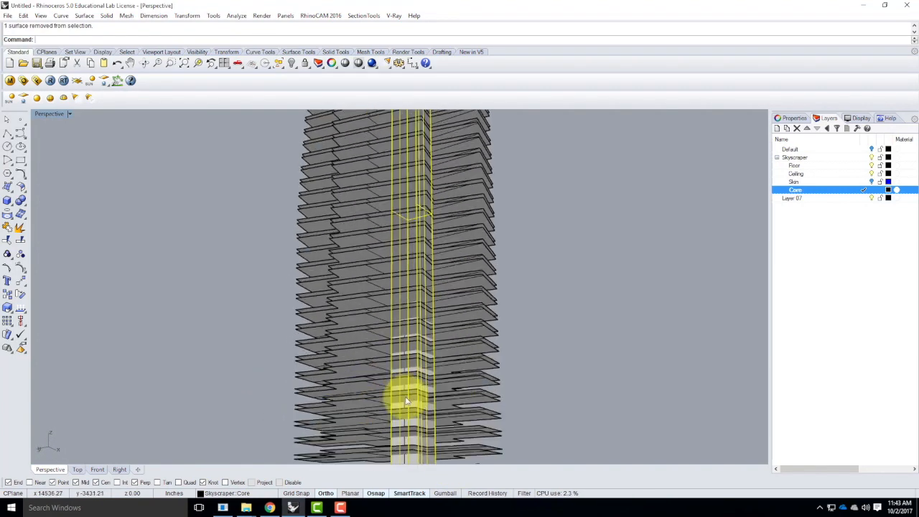
pyautogui.keyDown('shift'); pyautogui.click(404, 388); pyautogui.keyUp('shift')
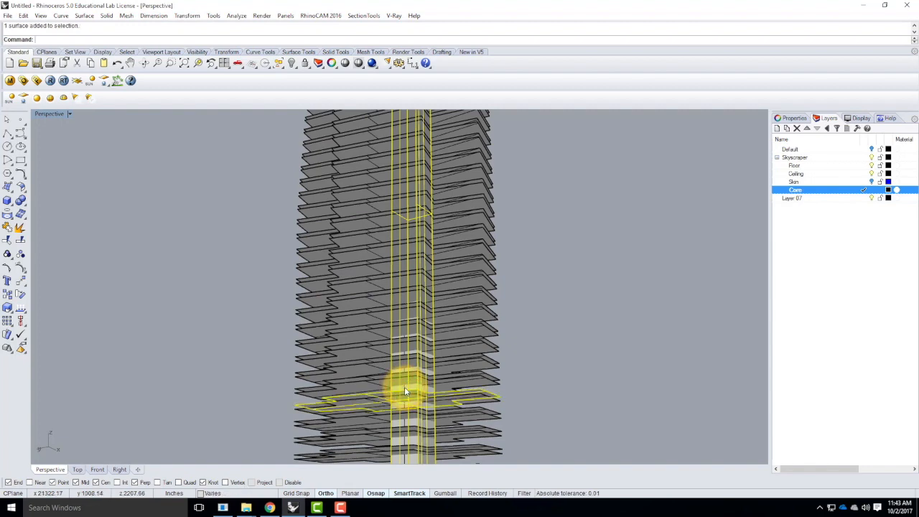
pyautogui.keyDown('ctrl'); pyautogui.click(361, 398); pyautogui.keyUp('ctrl')
pyautogui.scroll(-12, 350, 402)
pyautogui.moveTo(401, 296); pyautogui.dragTo(404, 417, button='right')
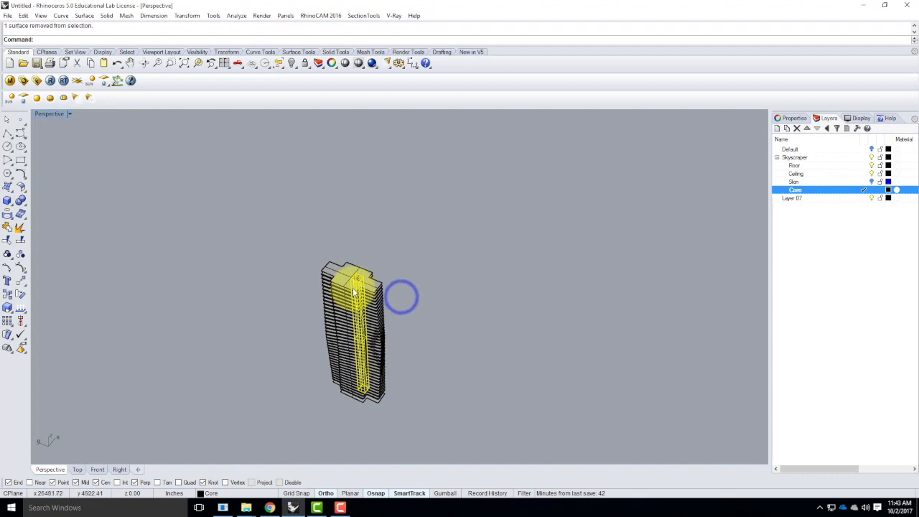
pyautogui.scroll(9, 356, 281)
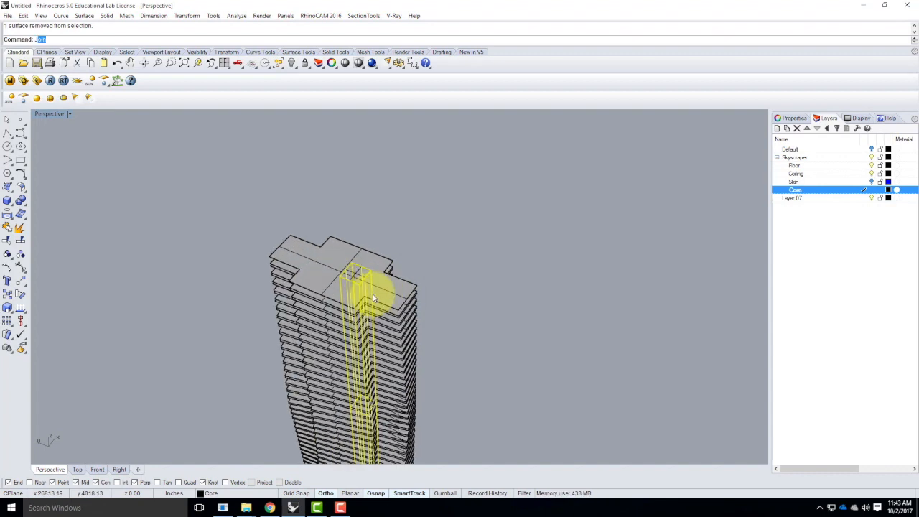
pyautogui.press('Return')
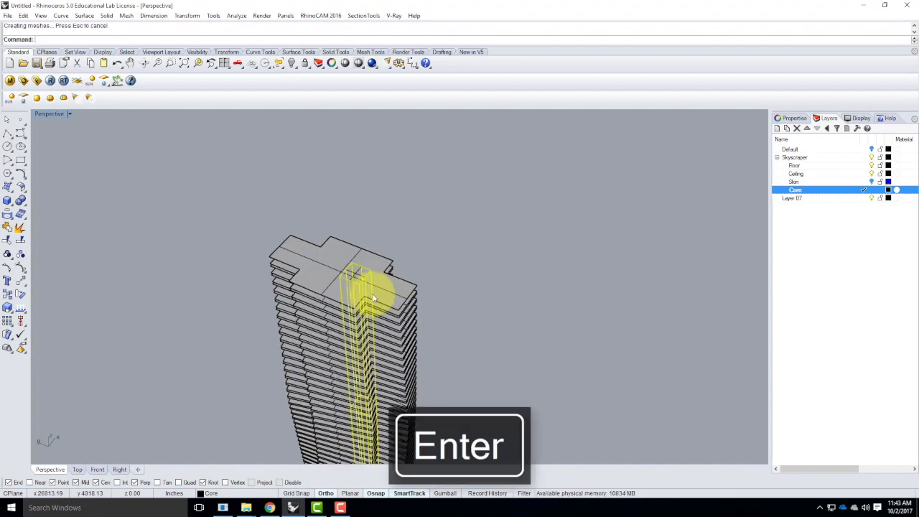
# Trim the uppermost floor and ceiling surfaces inside the joined core walls, and delete the core's leftover top surface
pyautogui.click(57, 117)
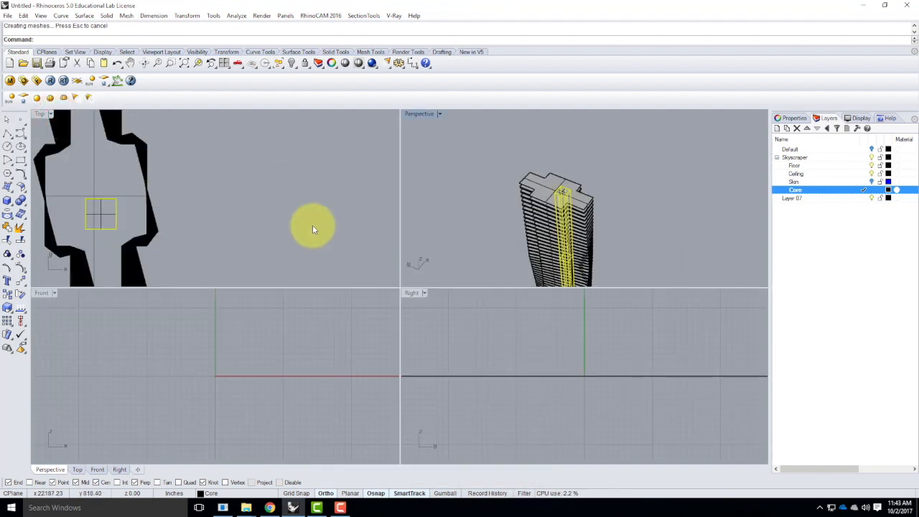
pyautogui.moveTo(610, 195); pyautogui.dragTo(567, 244, button='right')
pyautogui.doubleClick(419, 115)
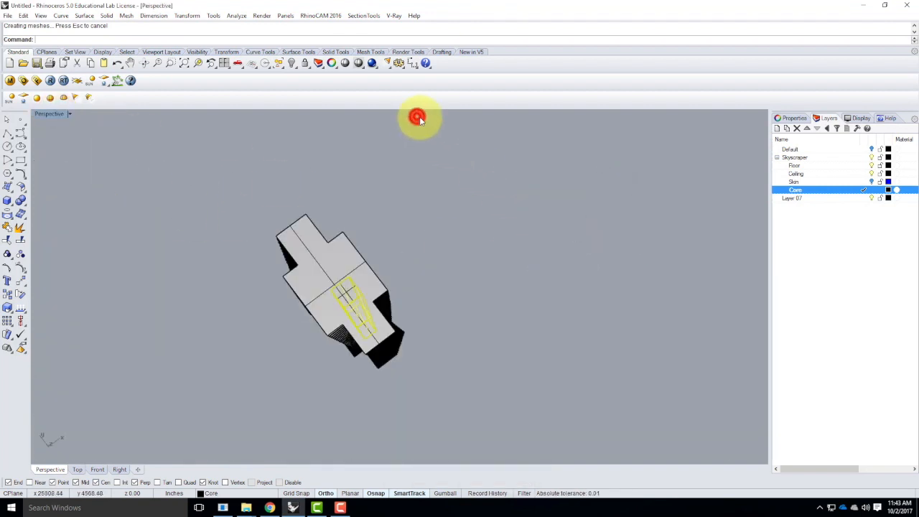
pyautogui.moveTo(402, 254); pyautogui.dragTo(341, 269, button='right')
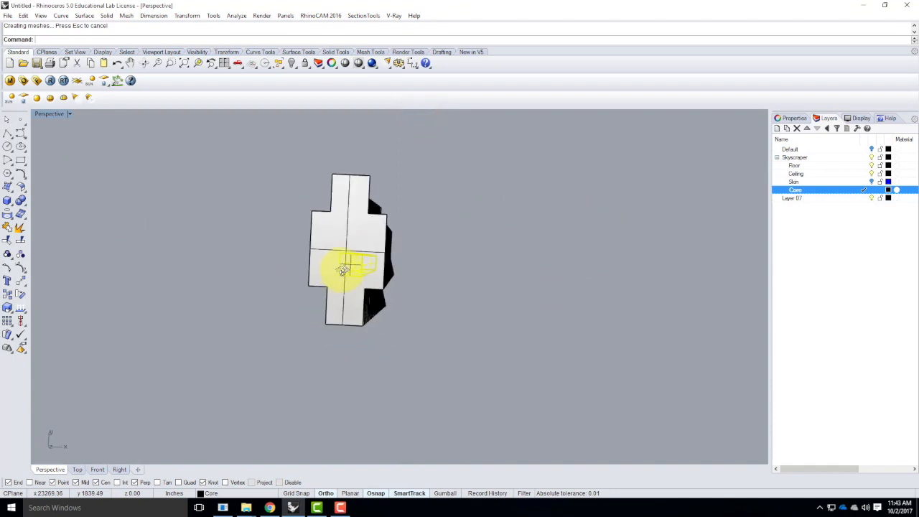
pyautogui.scroll(6, 340, 270)
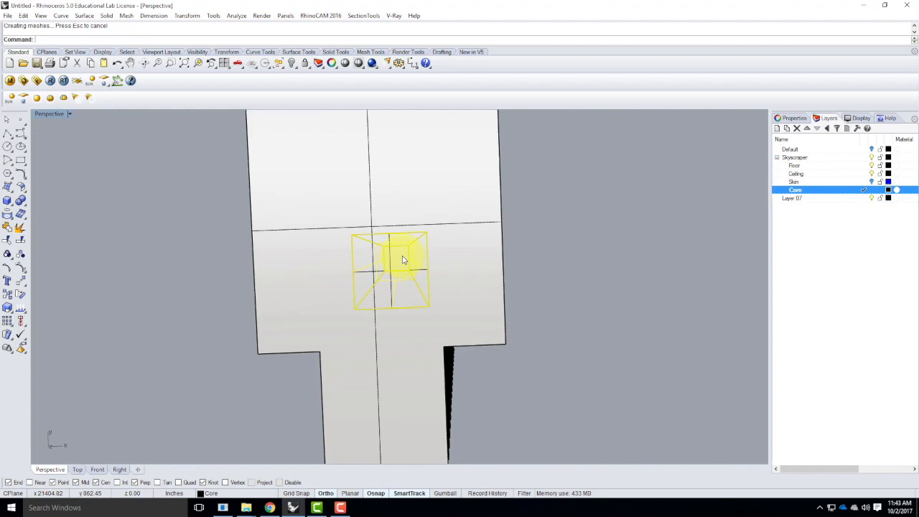
pyautogui.press('Return')
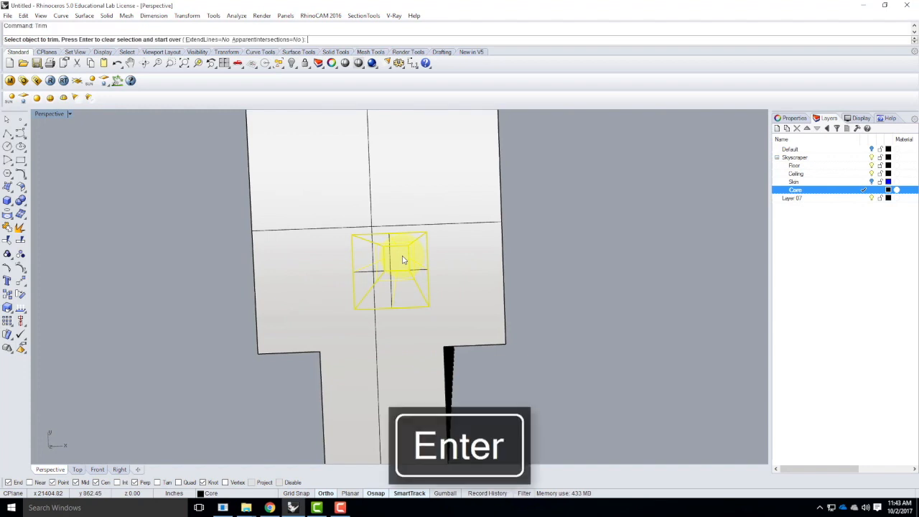
pyautogui.click(400, 259)
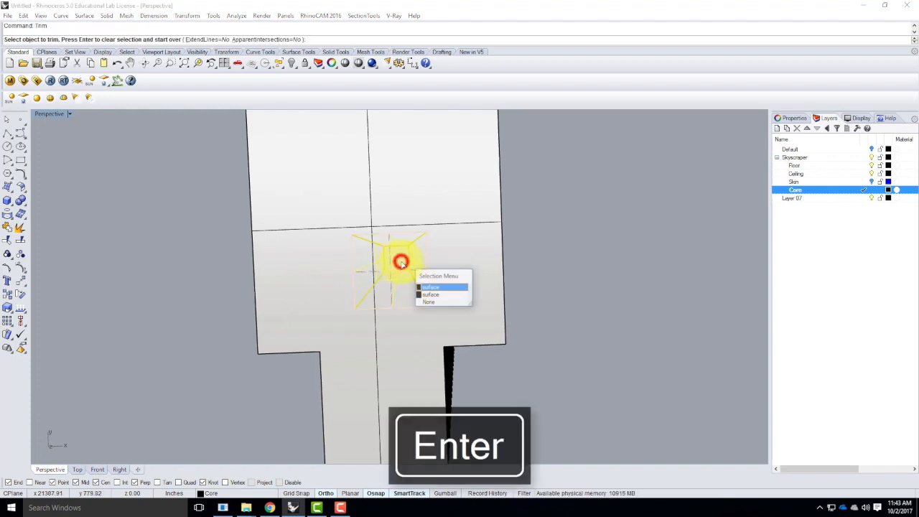
pyautogui.click(426, 287)
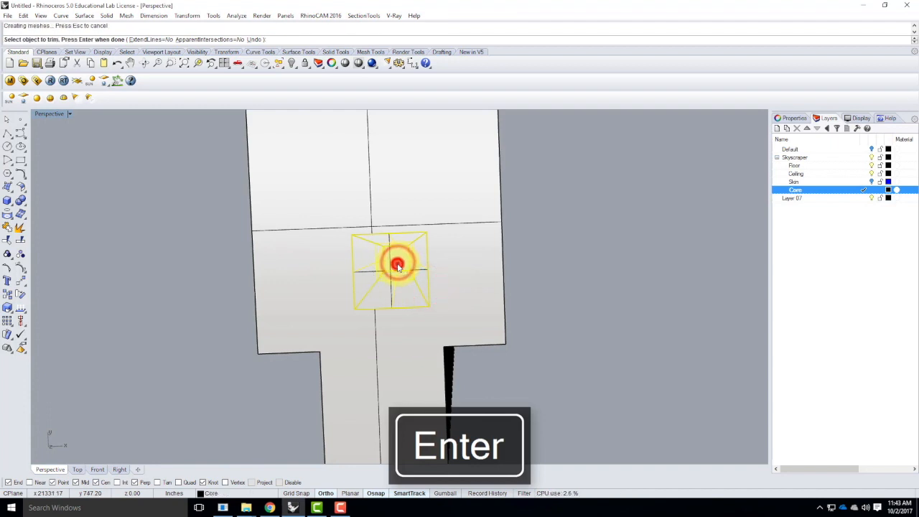
pyautogui.click(398, 265)
pyautogui.click(398, 264)
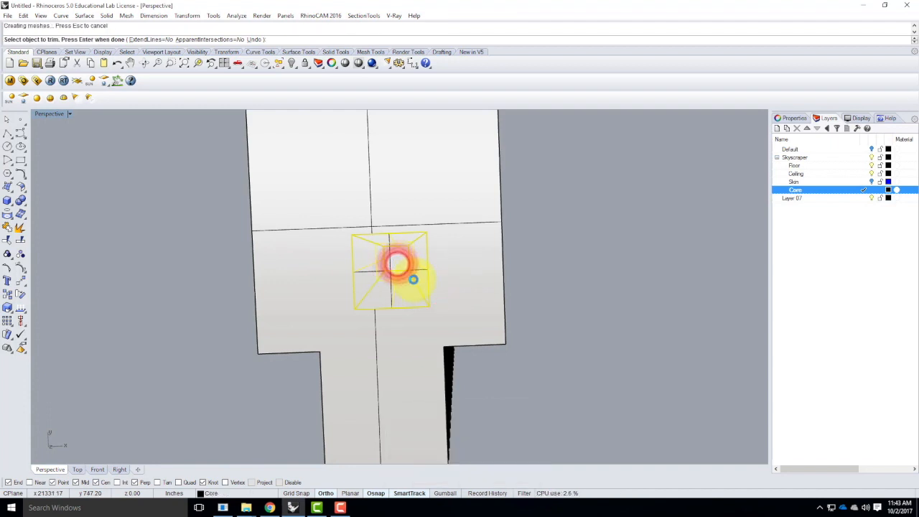
pyautogui.press('Escape')
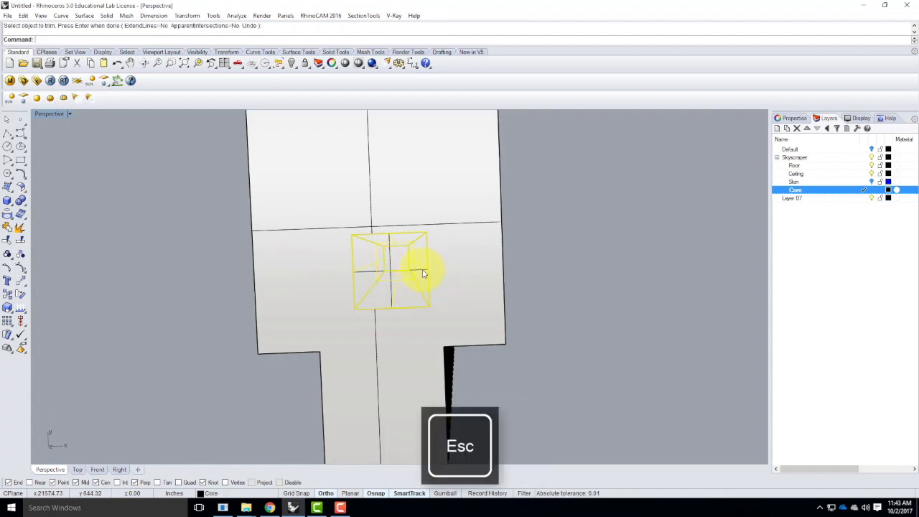
pyautogui.click(423, 272)
pyautogui.press('Delete')
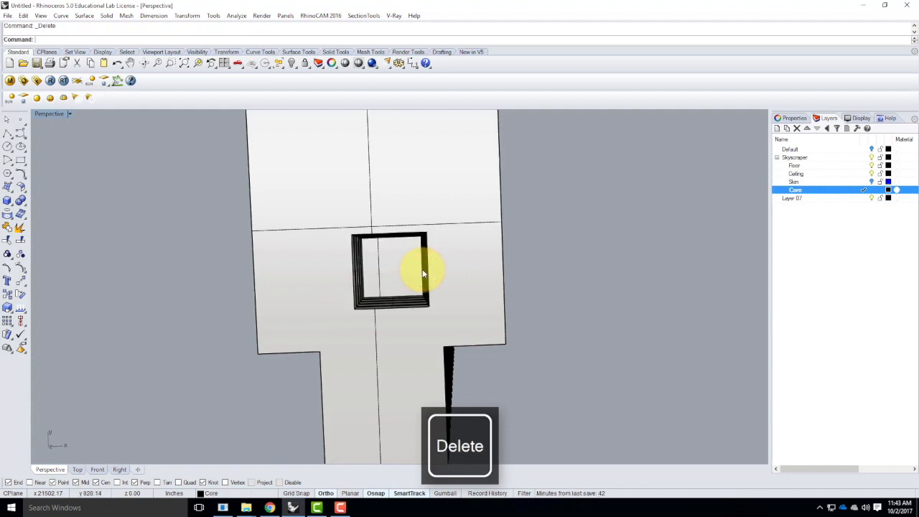
# Using the core walls as the cutting object, trim the core opening out of the remaining floor and ceiling surfaces down the tower
pyautogui.scroll(5, 397, 311)
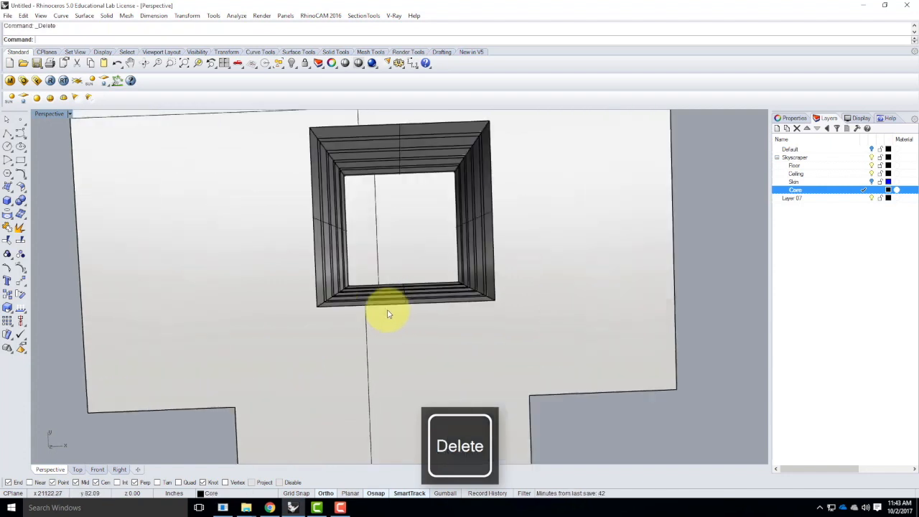
pyautogui.click(400, 302)
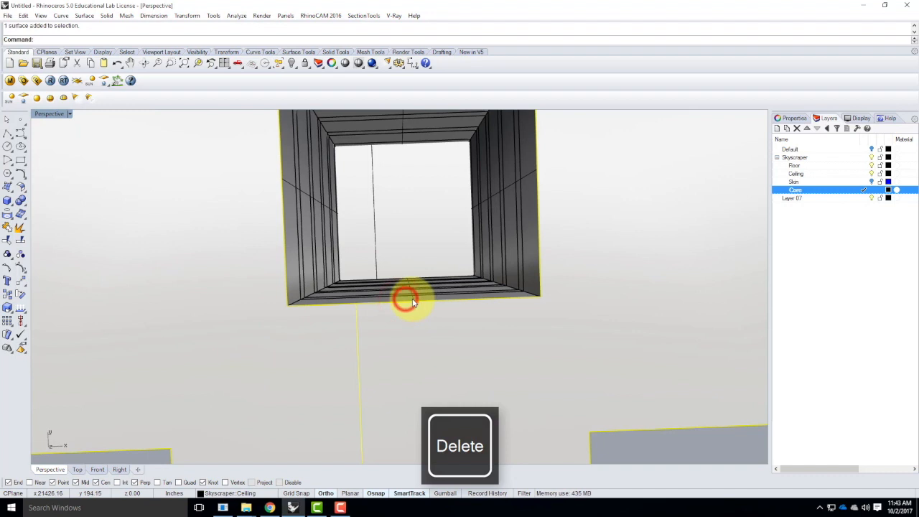
pyautogui.scroll(-5, 366, 320)
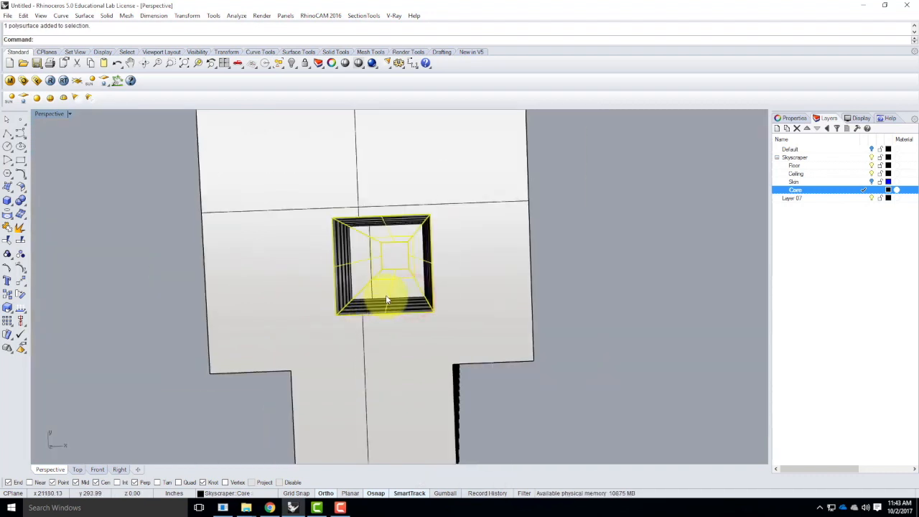
pyautogui.press('Return')
pyautogui.click(393, 260)
pyautogui.click(393, 260)
pyautogui.click(393, 260)
pyautogui.click(394, 260)
pyautogui.click(393, 260)
pyautogui.click(393, 260)
pyautogui.click(393, 260)
pyautogui.click(394, 260)
pyautogui.click(393, 260)
pyautogui.click(393, 260)
pyautogui.click(393, 260)
pyautogui.click(394, 260)
pyautogui.click(393, 260)
pyautogui.click(393, 260)
pyautogui.click(393, 260)
pyautogui.click(393, 260)
pyautogui.click(393, 260)
pyautogui.click(394, 260)
pyautogui.click(394, 260)
pyautogui.click(394, 260)
pyautogui.click(393, 260)
pyautogui.click(393, 260)
pyautogui.click(393, 260)
pyautogui.click(394, 260)
pyautogui.click(393, 260)
pyautogui.click(394, 260)
pyautogui.click(394, 260)
pyautogui.click(394, 259)
pyautogui.click(394, 260)
pyautogui.click(394, 258)
pyautogui.click(394, 258)
pyautogui.click(393, 258)
pyautogui.click(394, 258)
pyautogui.click(394, 259)
pyautogui.click(393, 259)
pyautogui.click(393, 258)
pyautogui.click(394, 259)
pyautogui.click(394, 259)
pyautogui.click(394, 260)
pyautogui.click(394, 259)
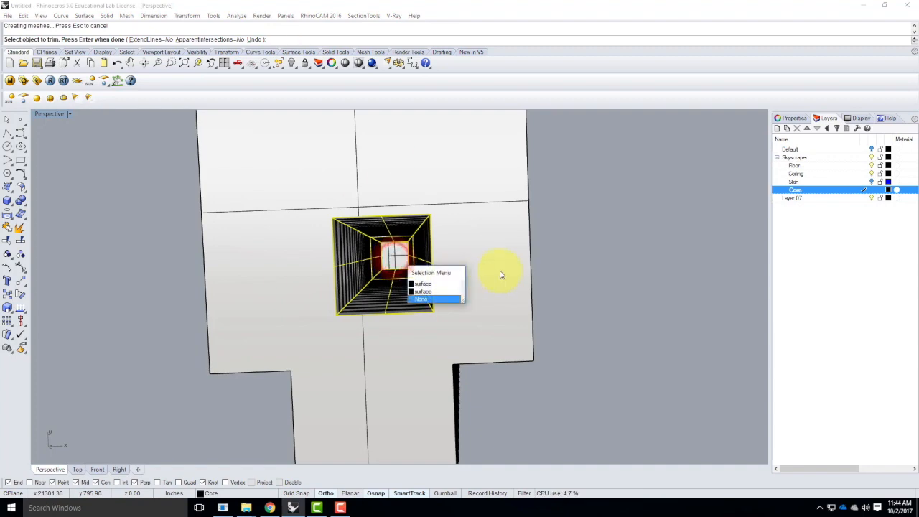
pyautogui.click(425, 299)
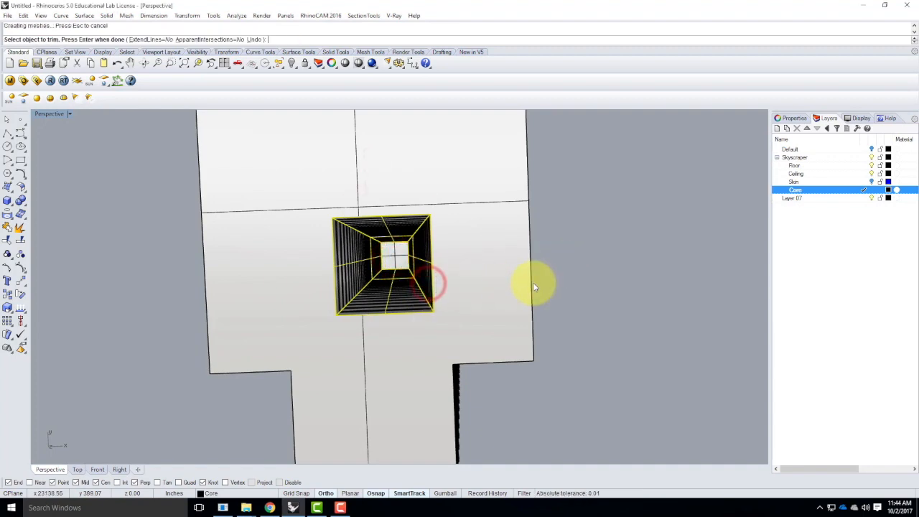
pyautogui.press('Escape')
# Inspect the tower with its core opening from outside and turn the Skin layer back on
pyautogui.moveTo(597, 352); pyautogui.dragTo(451, 208, button='right')
pyautogui.scroll(-6, 451, 207)
pyautogui.scroll(6, 418, 312)
pyautogui.moveTo(450, 319); pyautogui.dragTo(322, 334, button='right')
pyautogui.scroll(-8, 322, 333)
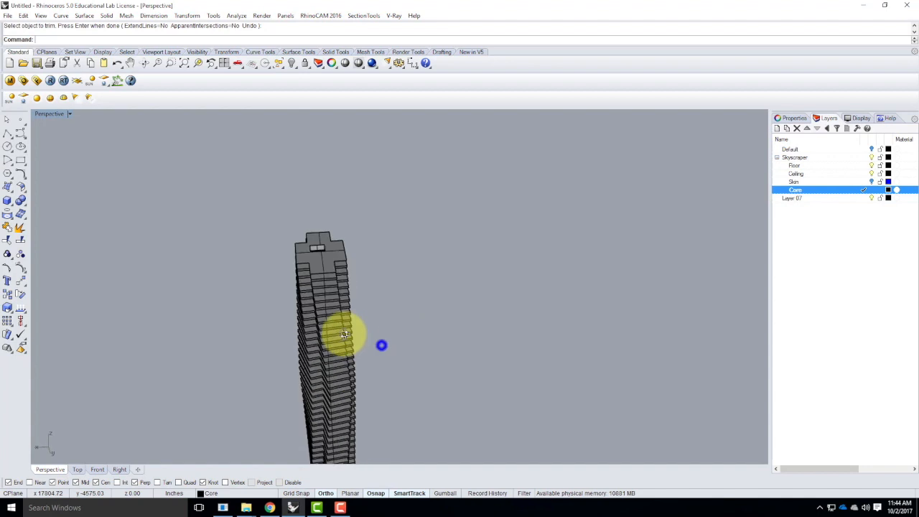
pyautogui.moveTo(320, 310); pyautogui.dragTo(382, 301, button='right')
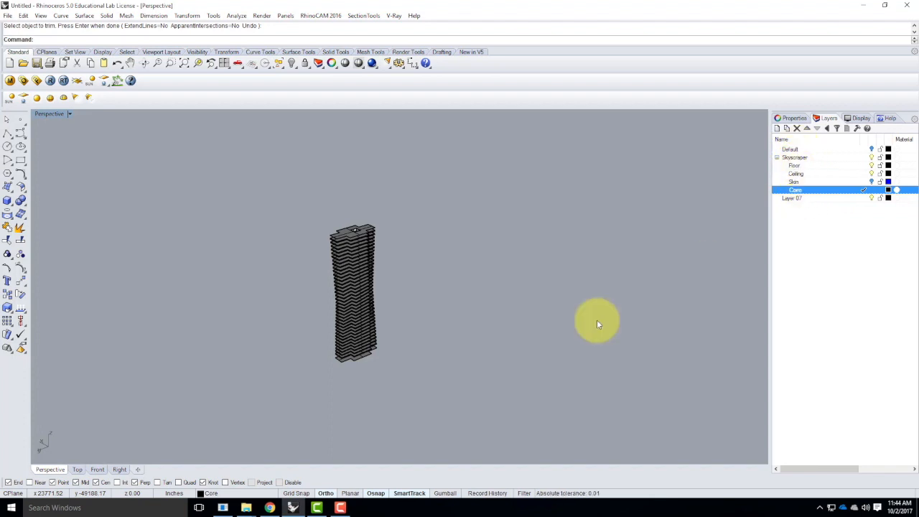
pyautogui.click(871, 182)
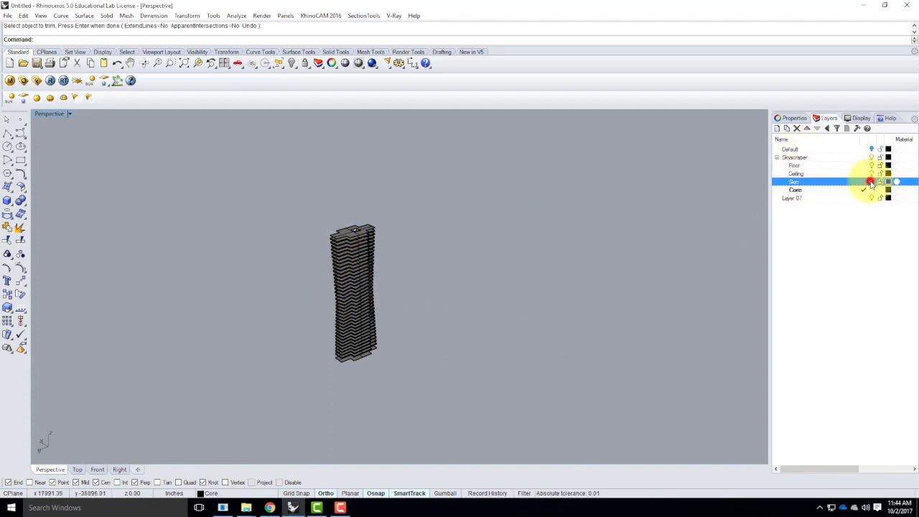
pyautogui.scroll(5, 382, 286)
pyautogui.click(404, 291)
pyautogui.moveTo(348, 313); pyautogui.dragTo(363, 297, button='right')
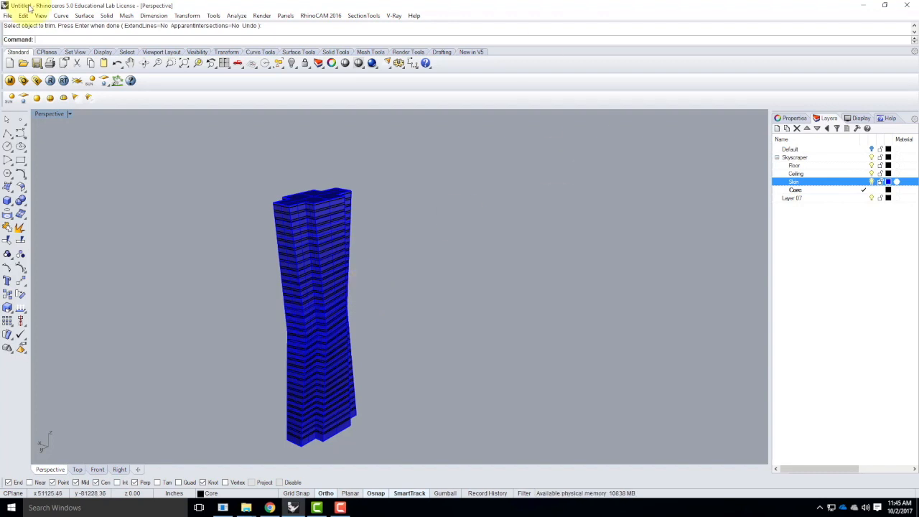
# Set the V-Ray environment's reflection/refraction background color to White and close the V-Ray option editor
pyautogui.click(24, 83)
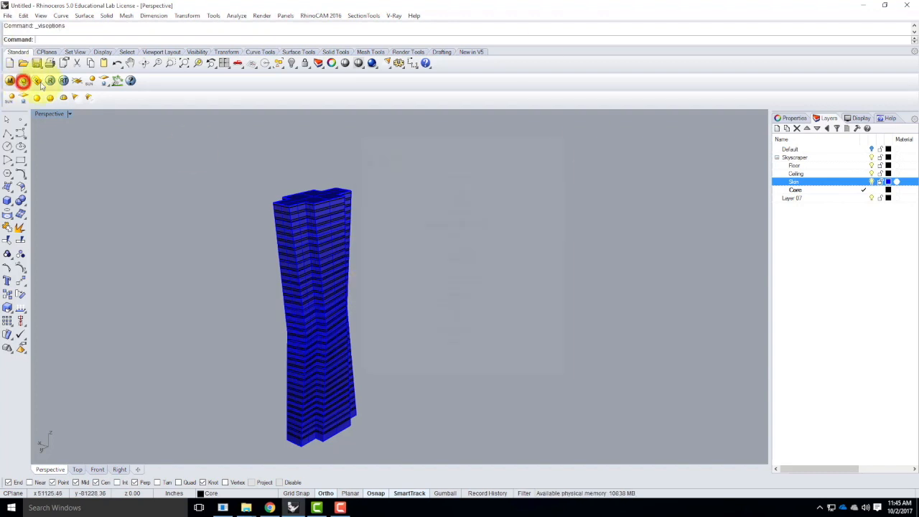
pyautogui.click(477, 213)
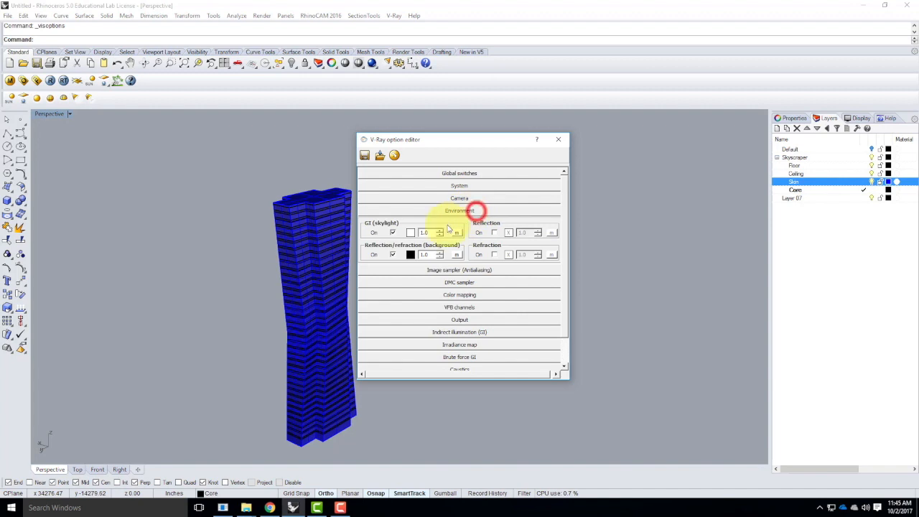
pyautogui.click(412, 255)
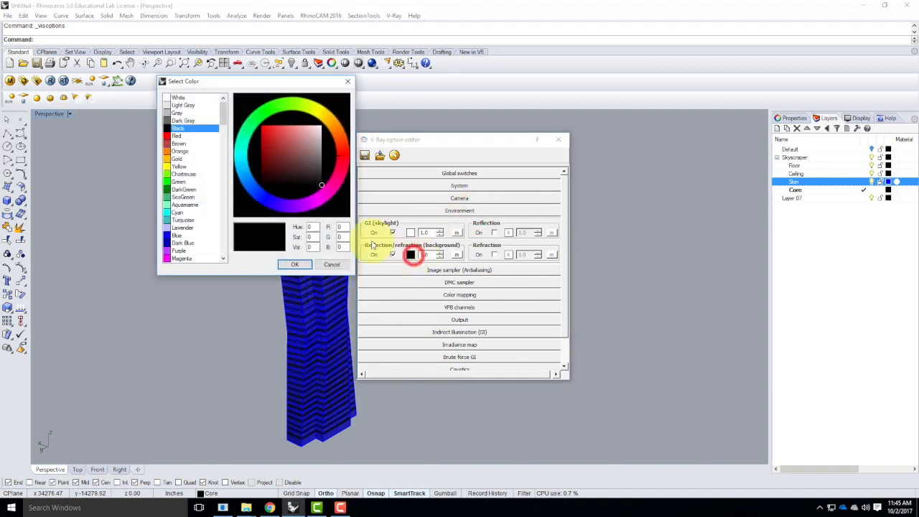
pyautogui.click(183, 97)
pyautogui.click(296, 265)
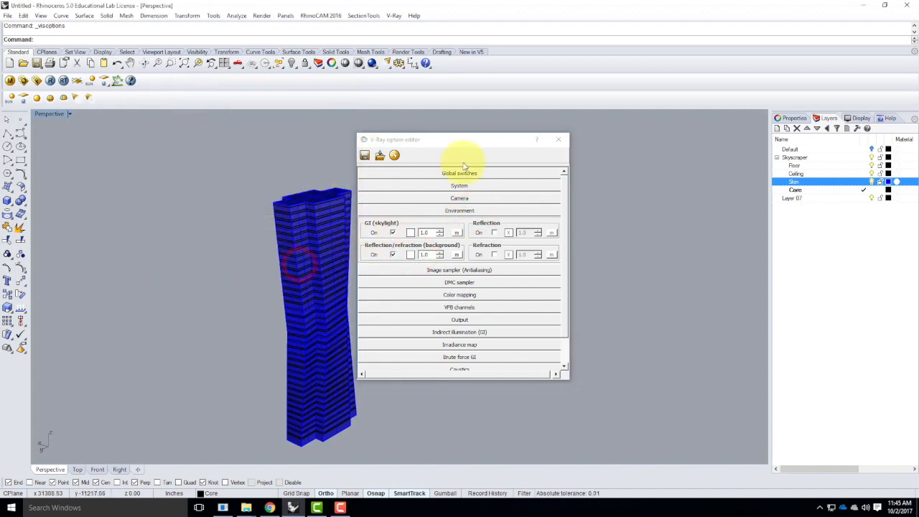
pyautogui.click(558, 139)
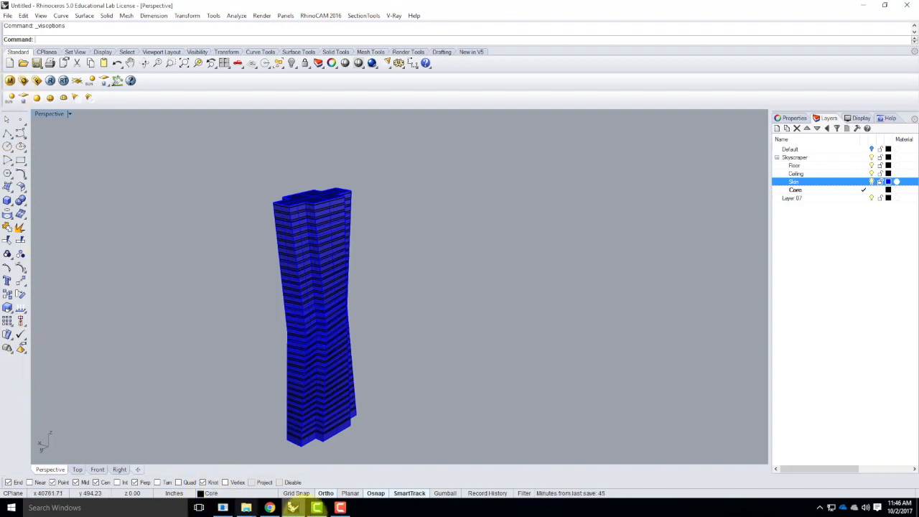
pyautogui.click(319, 508)
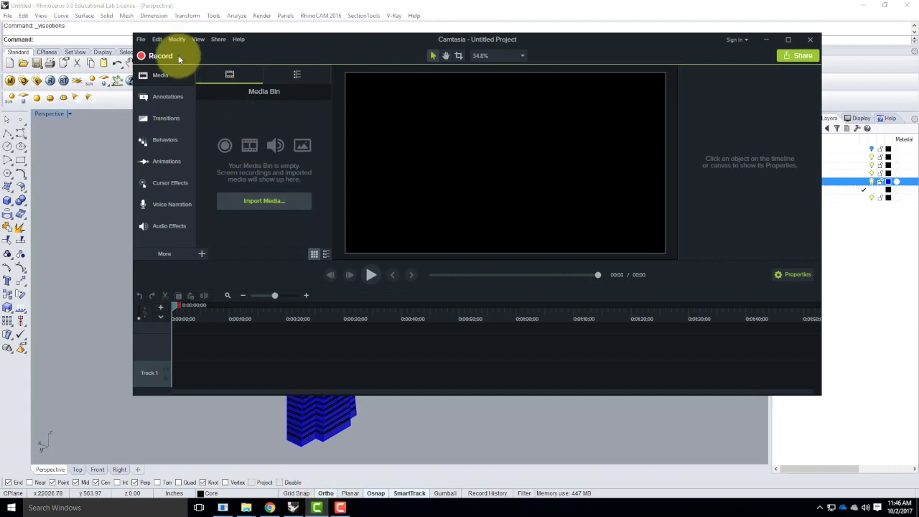
pyautogui.click(340, 507)
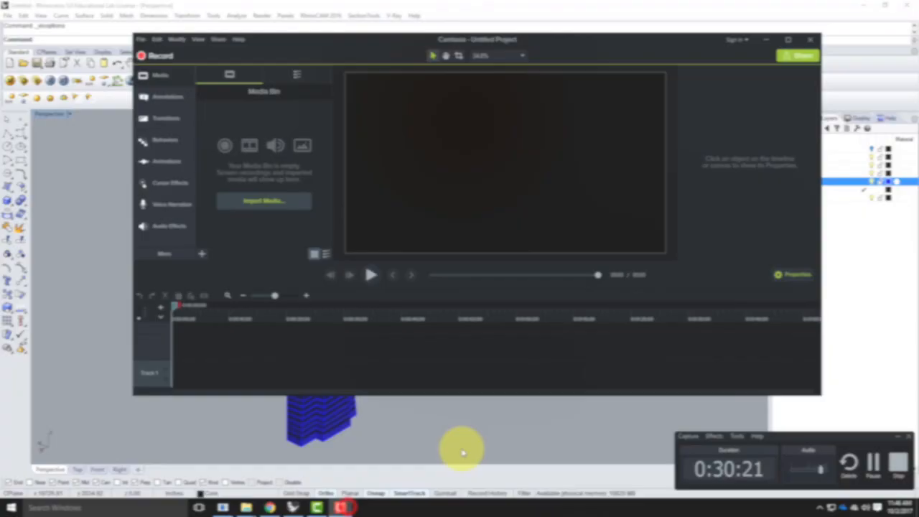